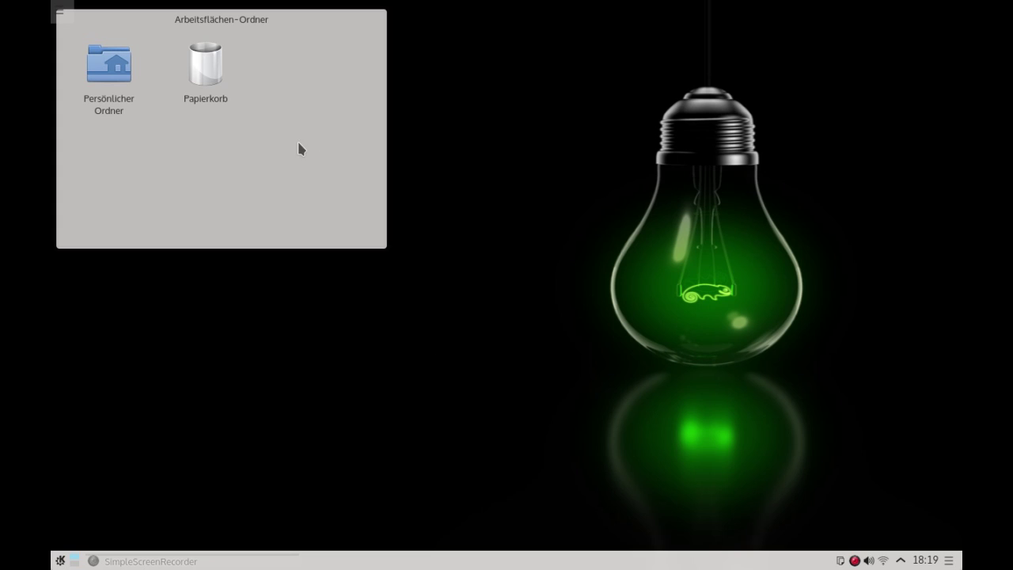
Step: Move the Arbeitsflächen-Ordner widget a little away from the corner of the desktop
mouse_move(294, 192)
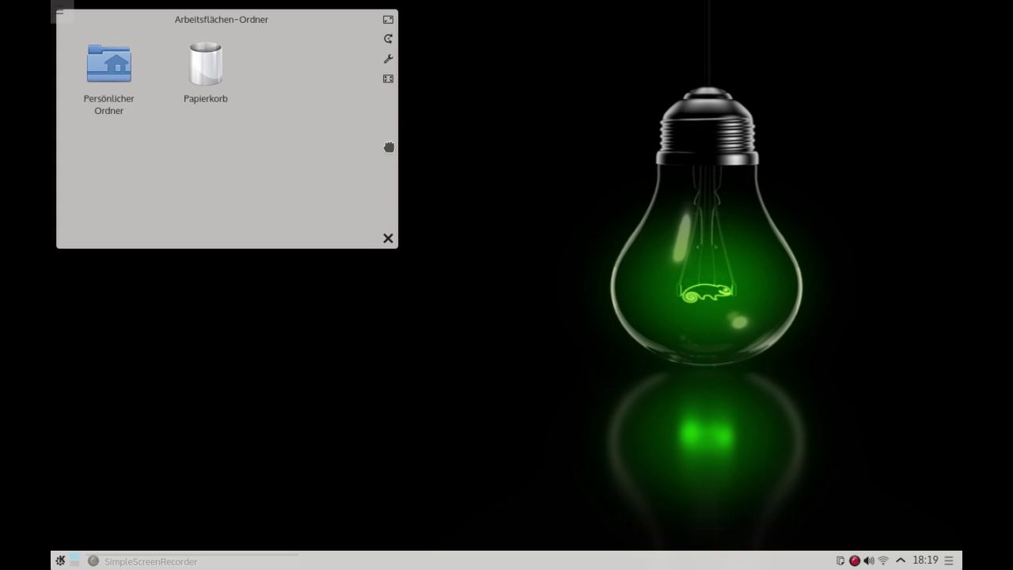
left_click_drag(386, 149, 421, 179)
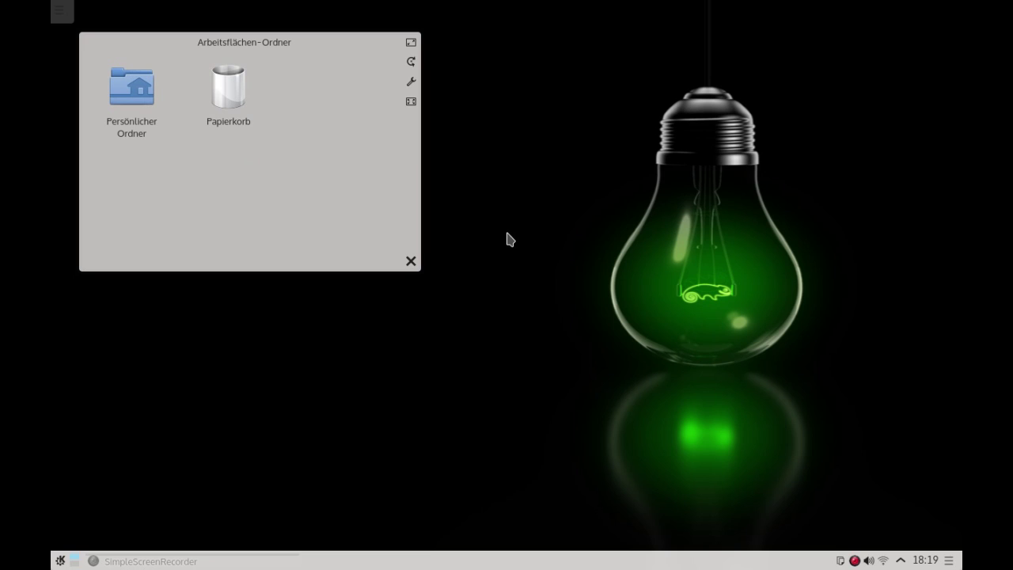
Step: Change the desktop layout from the desktop settings to Ordner-Ansicht and apply it
right_click(495, 292)
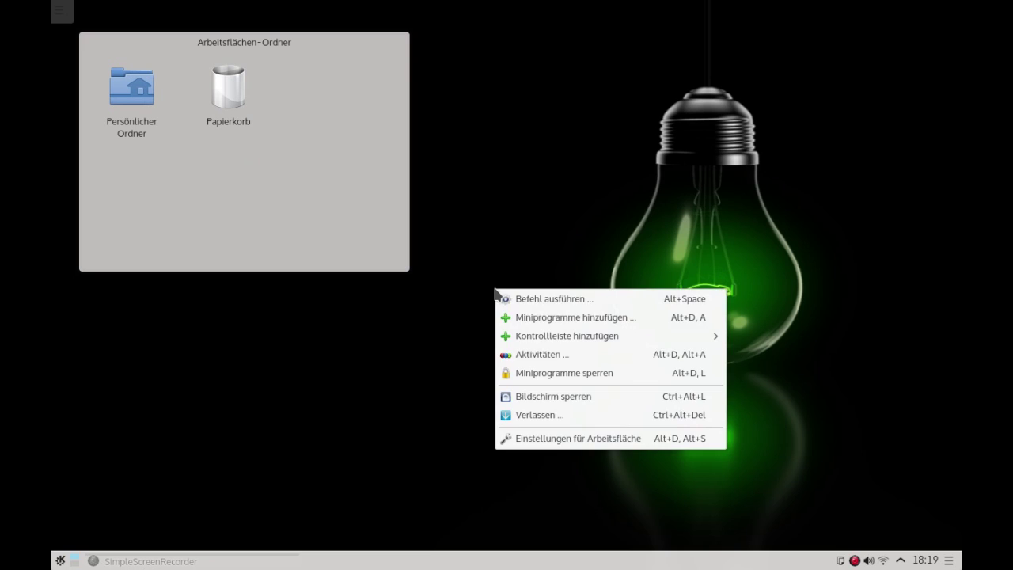
left_click(556, 442)
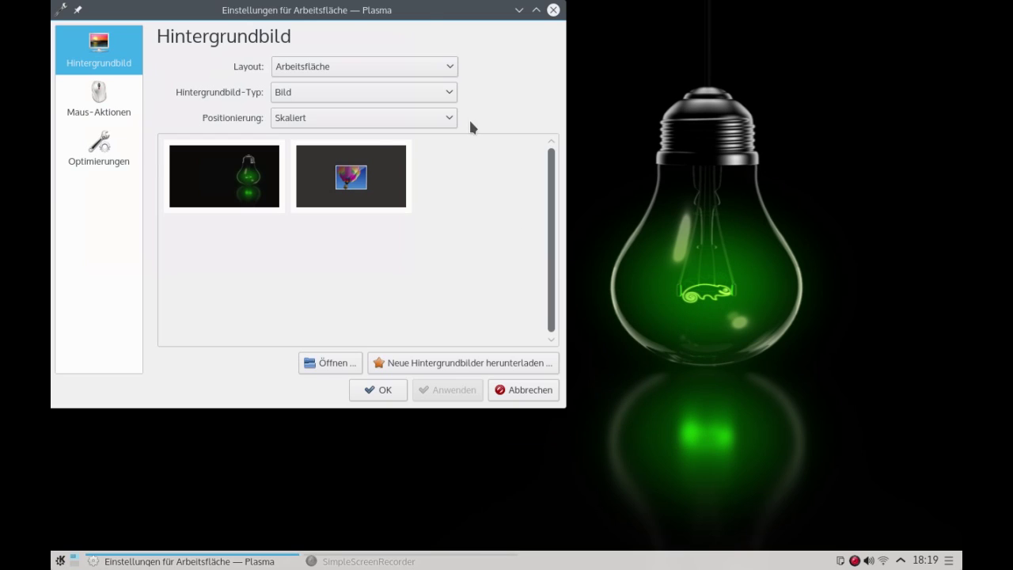
left_click_drag(383, 13, 567, 104)
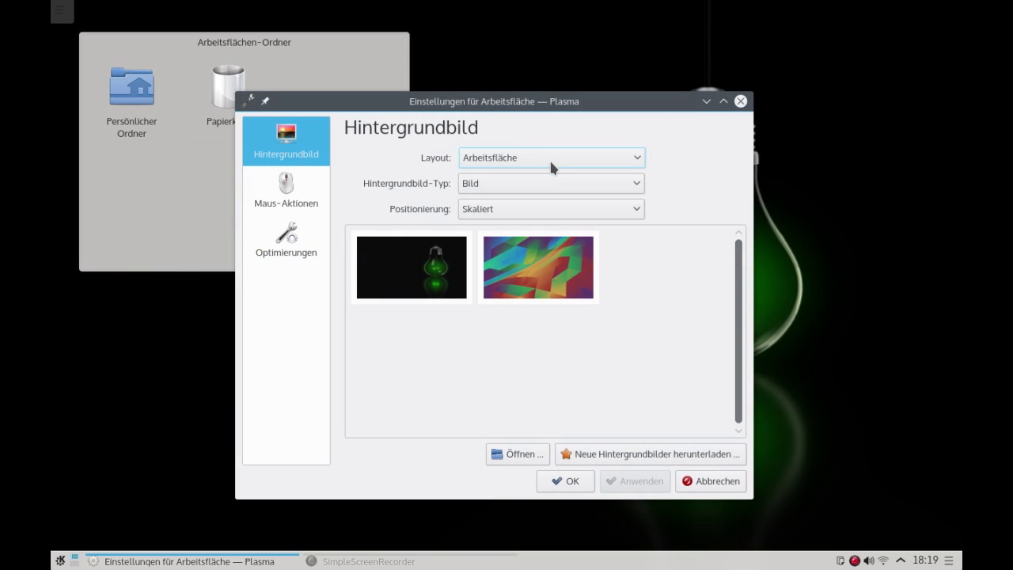
left_click(550, 158)
left_click(551, 174)
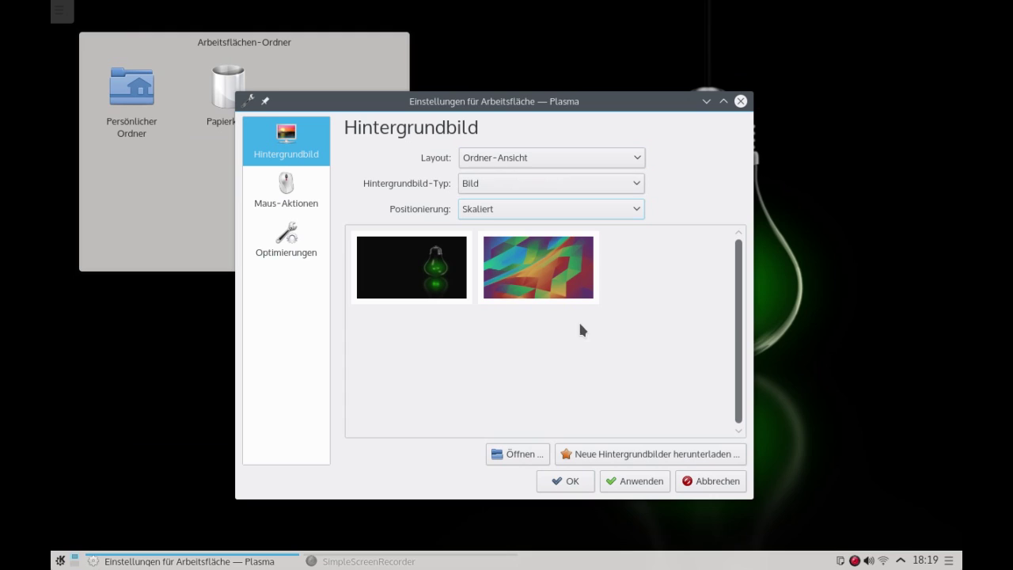
left_click(638, 483)
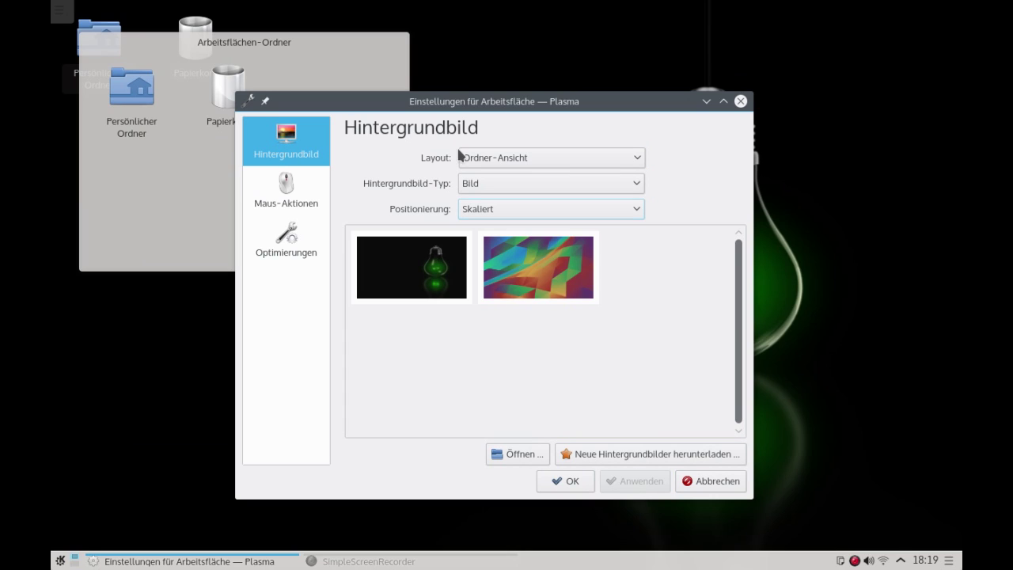
left_click(563, 481)
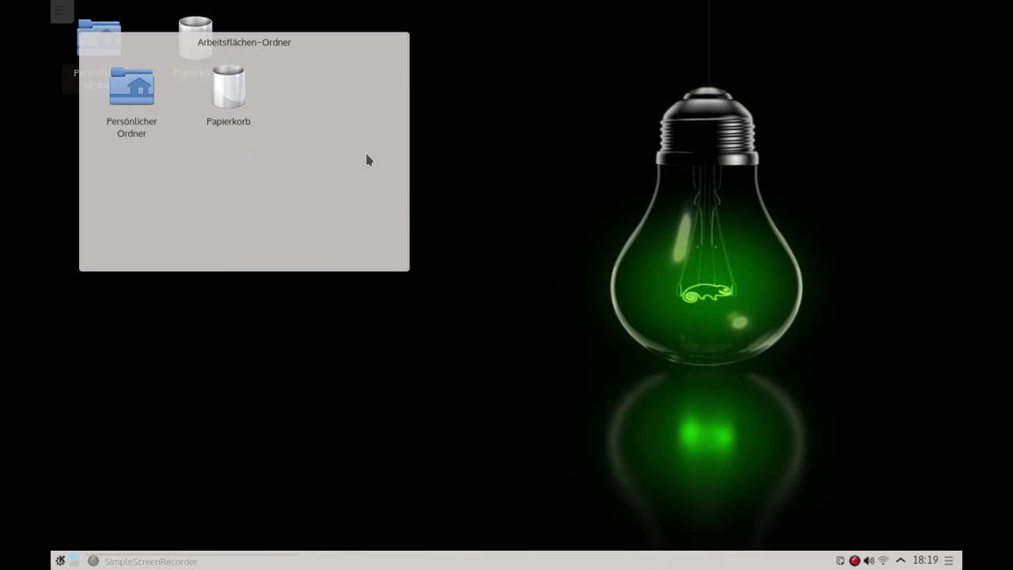
Step: Move the Arbeitsflächen-Ordner widget clear of the desktop icons and remove it
mouse_move(357, 166)
left_click_drag(411, 193, 620, 299)
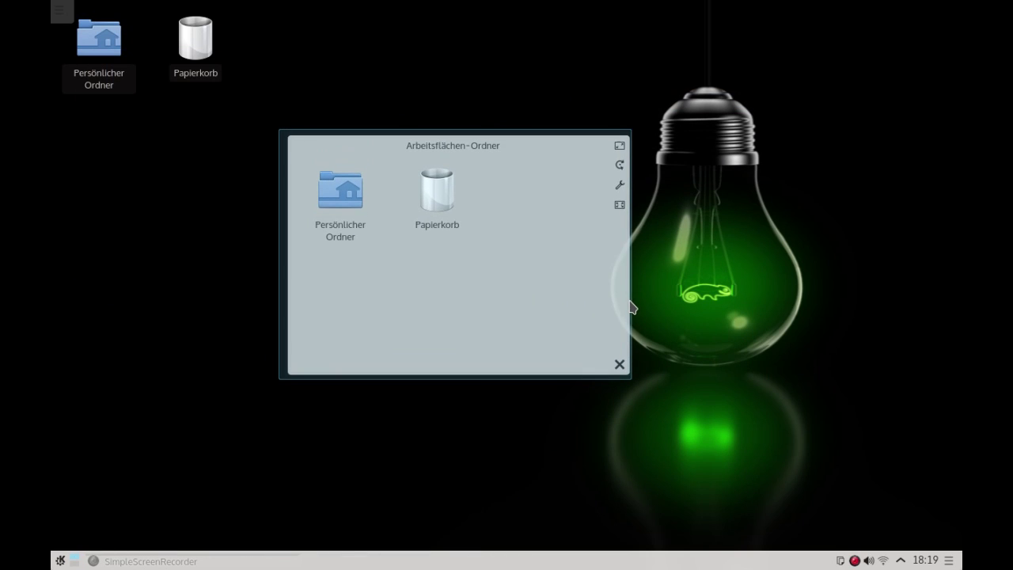
left_click(616, 361)
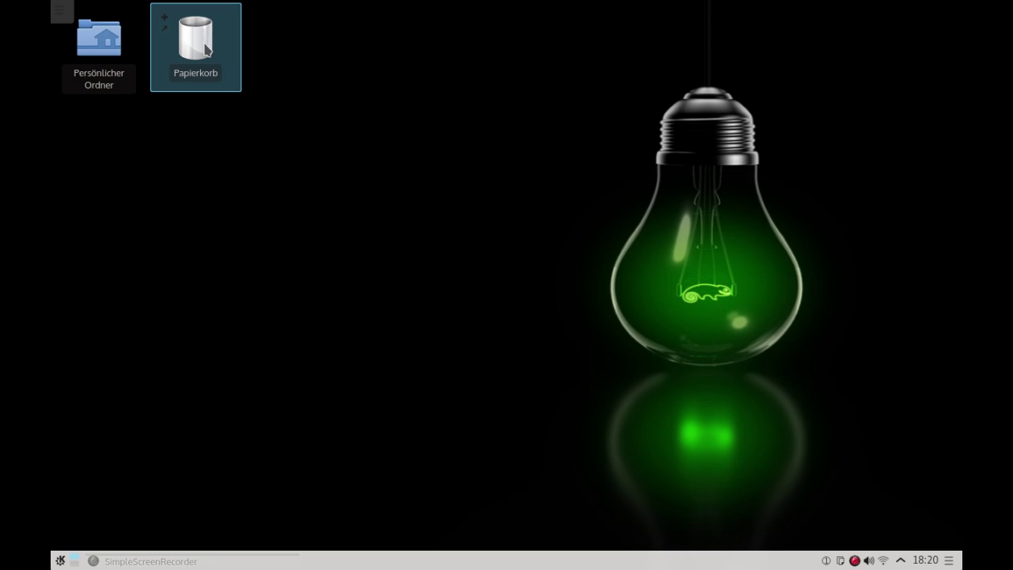
Step: Open the desktop previews of Papierkorb and Persönlicher Ordner and look through the subfolders of the personal folder
left_click(164, 29)
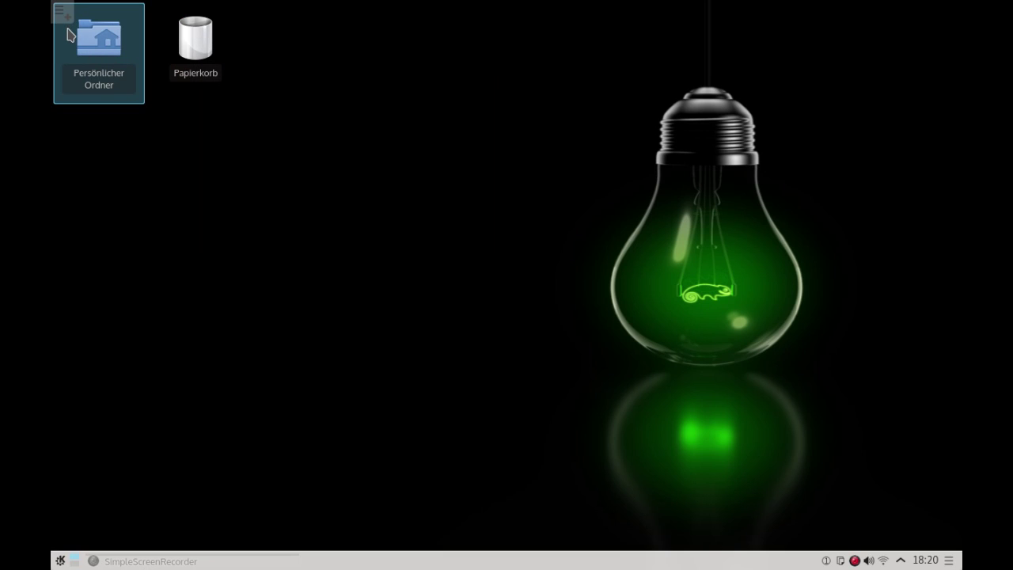
mouse_move(62, 15)
mouse_move(170, 127)
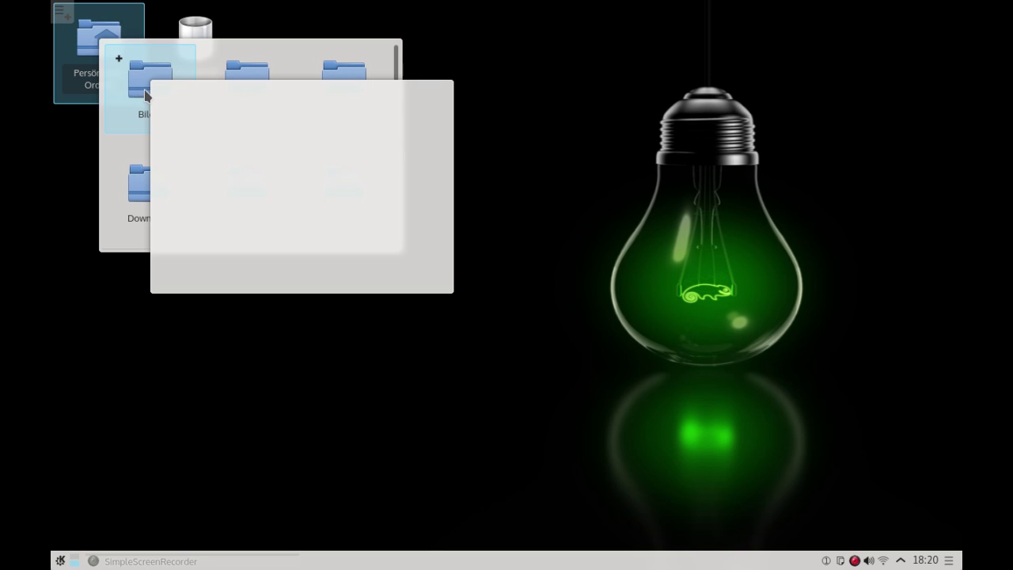
scroll(209, 155, "down", 3)
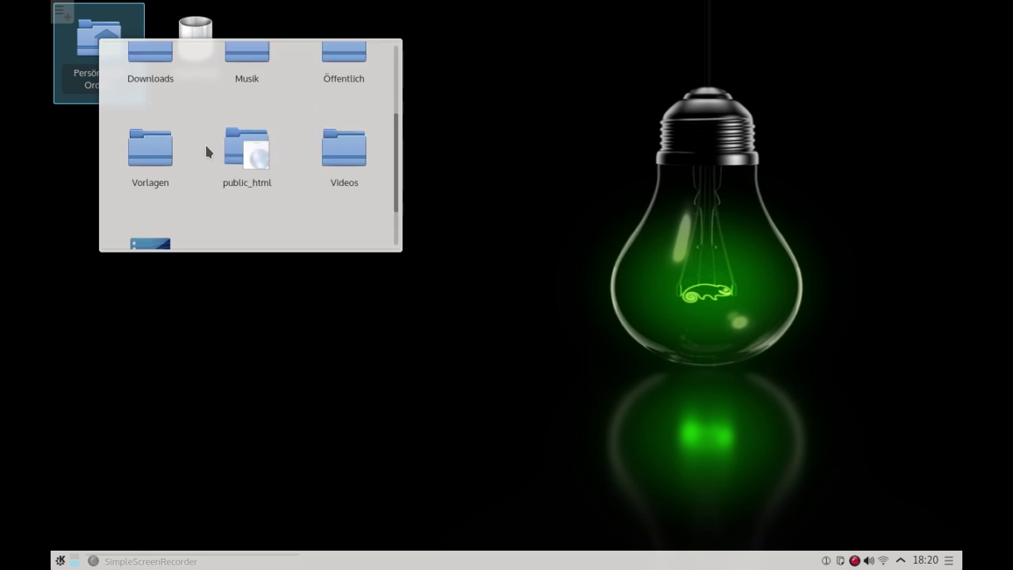
mouse_move(345, 86)
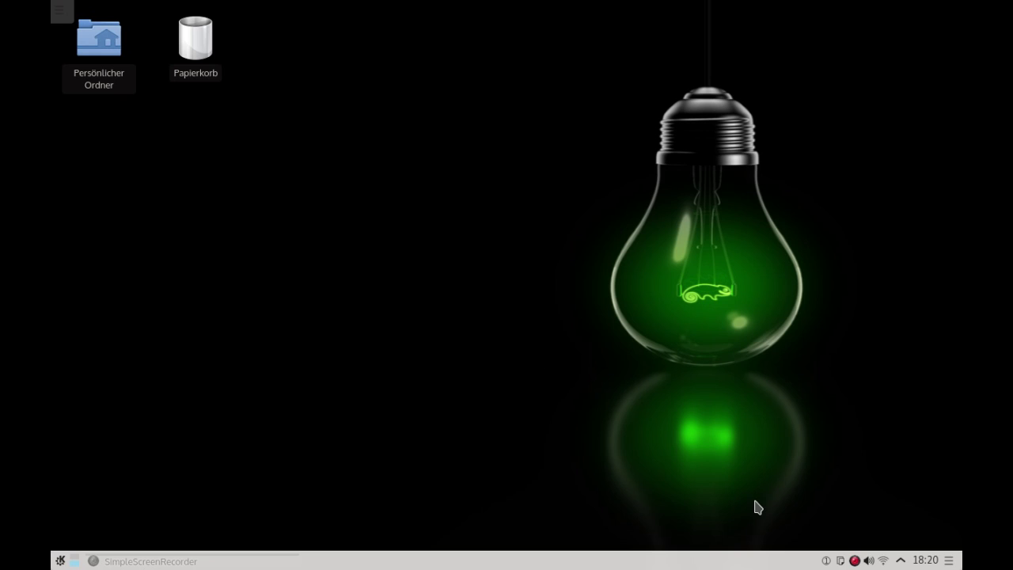
Step: Check the list of notifications and close it again
left_click(826, 561)
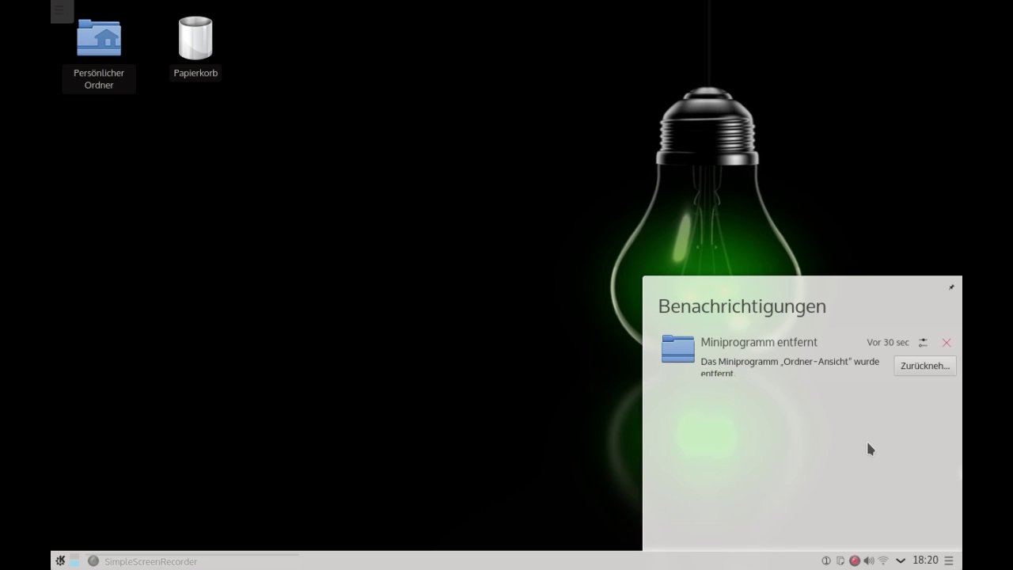
left_click(828, 559)
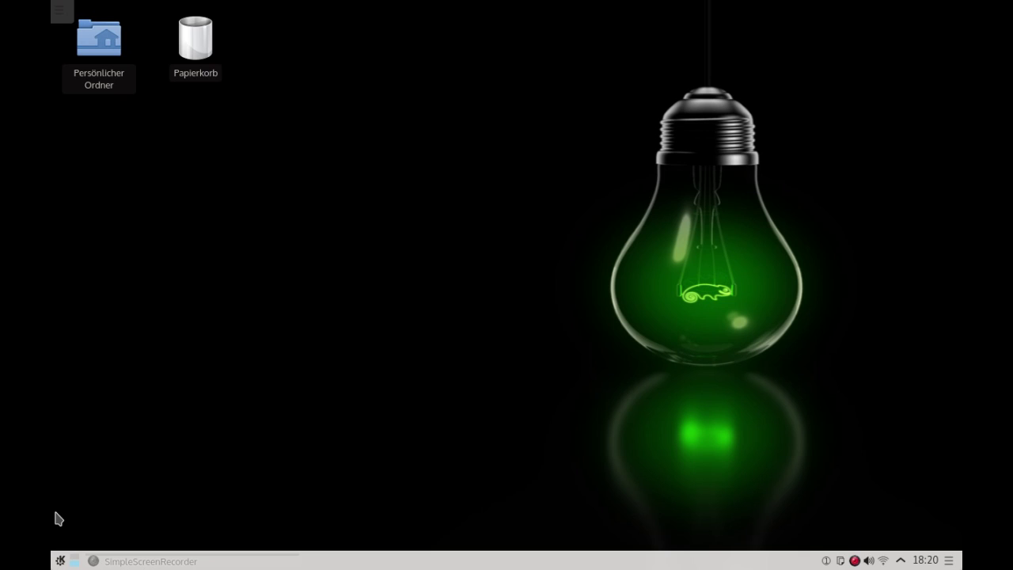
Step: Browse the categories of the application menu, including Einstellungen and Grafik
left_click(60, 560)
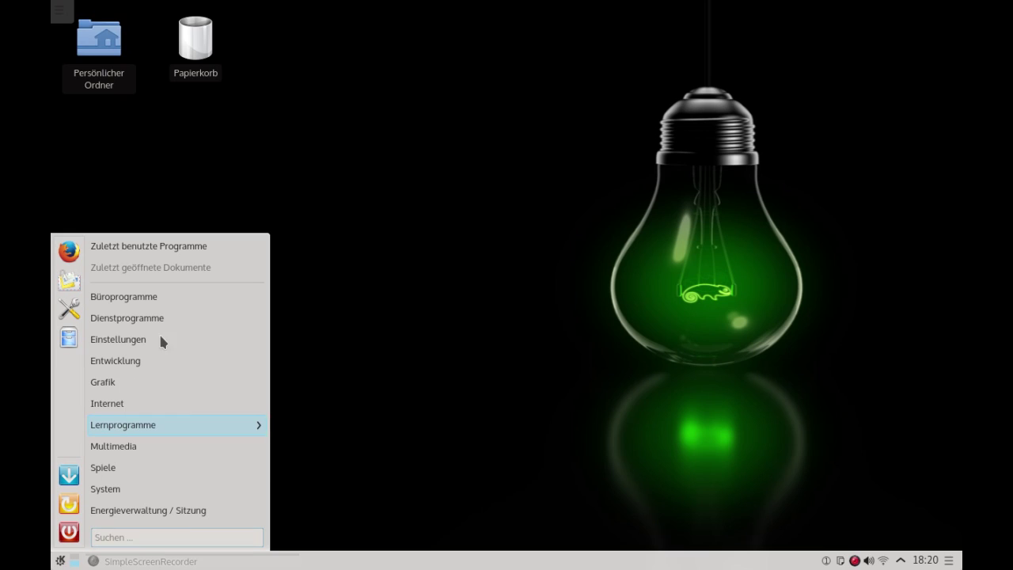
mouse_move(192, 294)
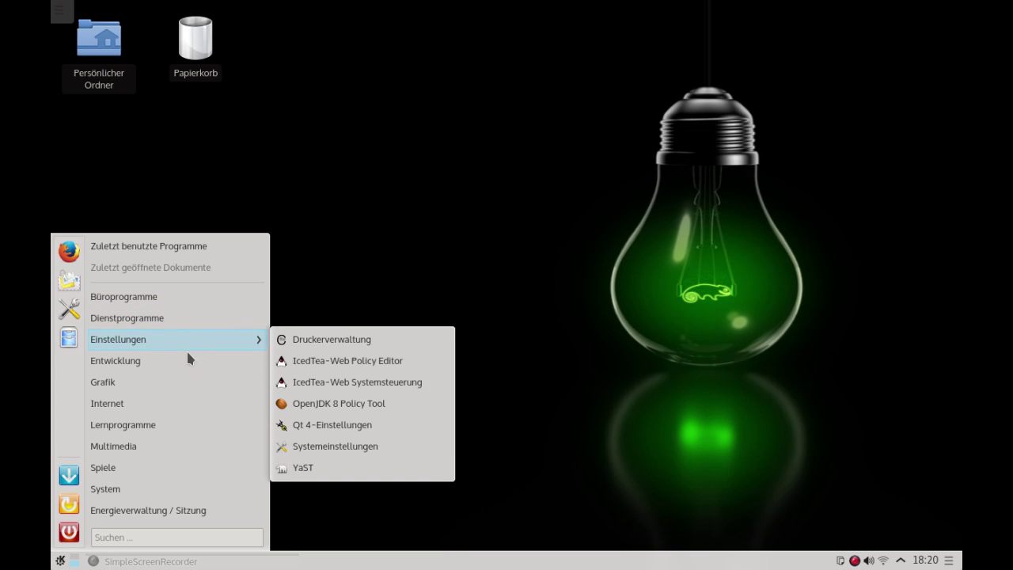
mouse_move(188, 387)
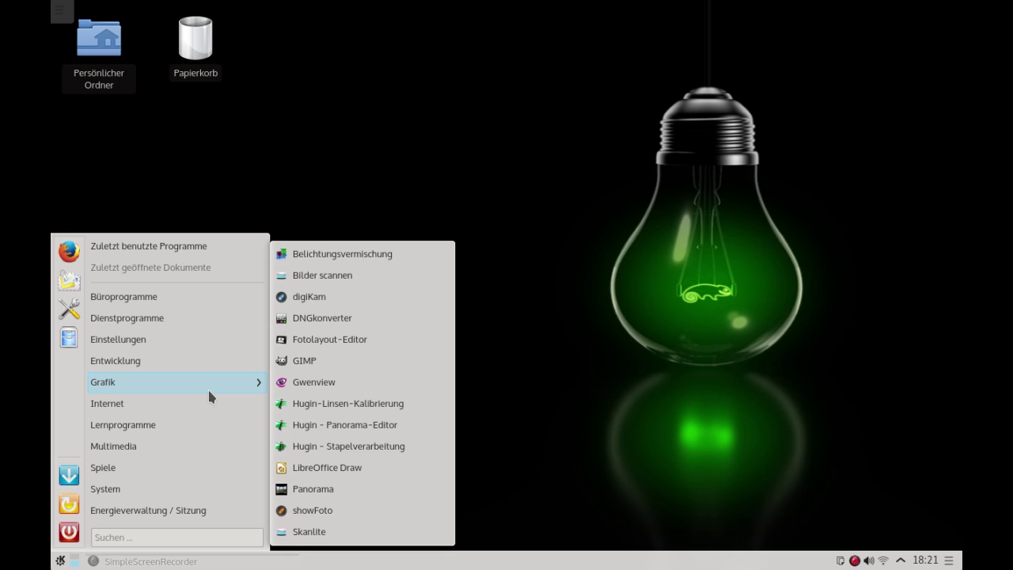
Step: Replace the application menu with the alternative widget Anwendungs-Starter
right_click(57, 563)
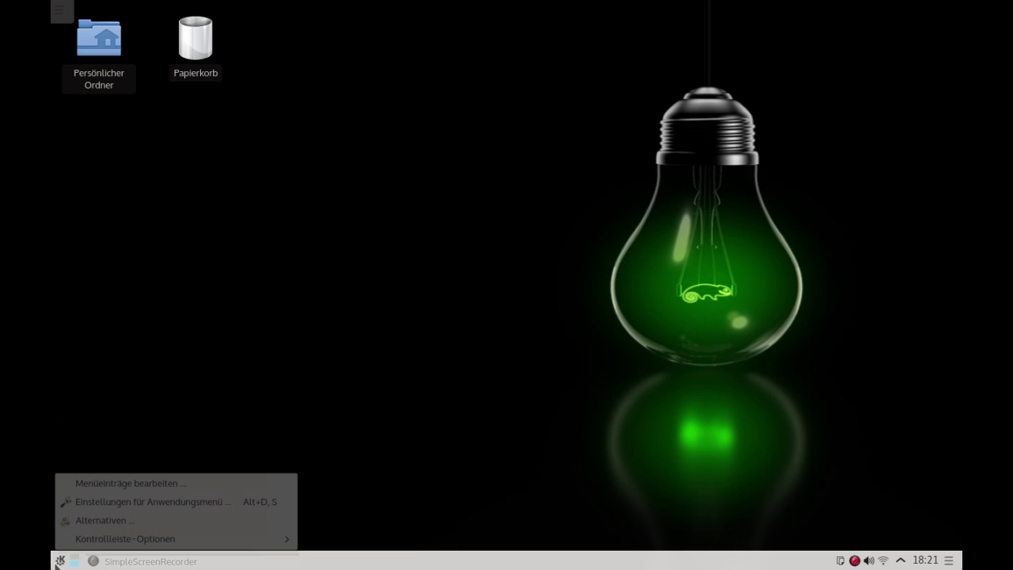
left_click(127, 520)
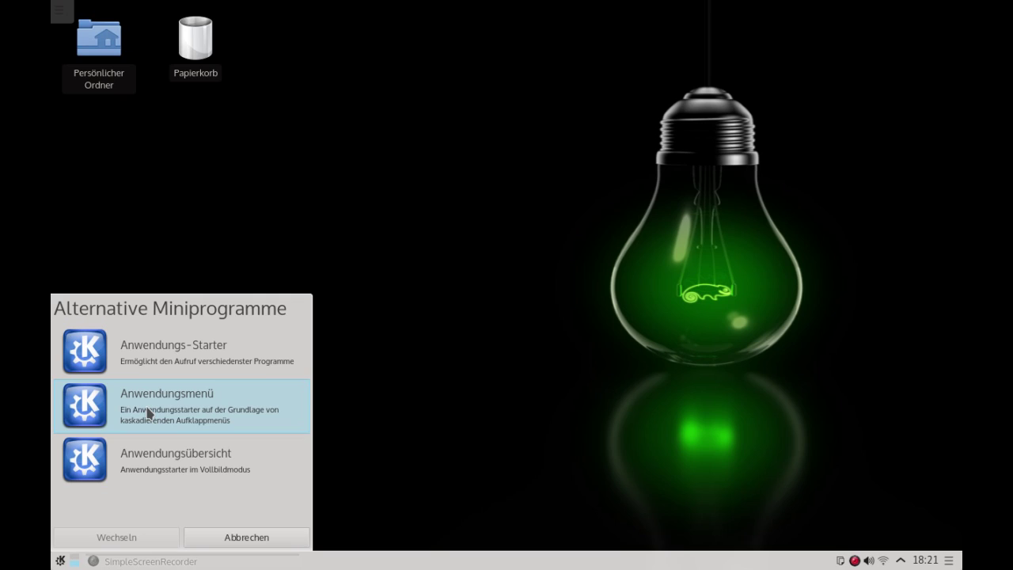
left_click(97, 358)
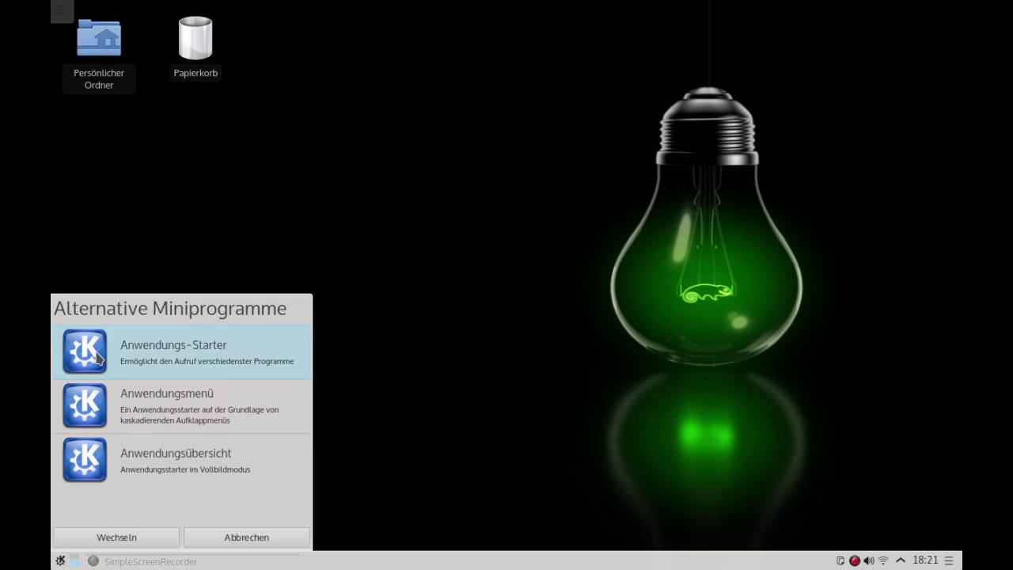
left_click(140, 543)
Step: Examine the new launcher's Anwendungen, Rechner and Favoriten sections, including the Lernprogramme category
left_click(60, 562)
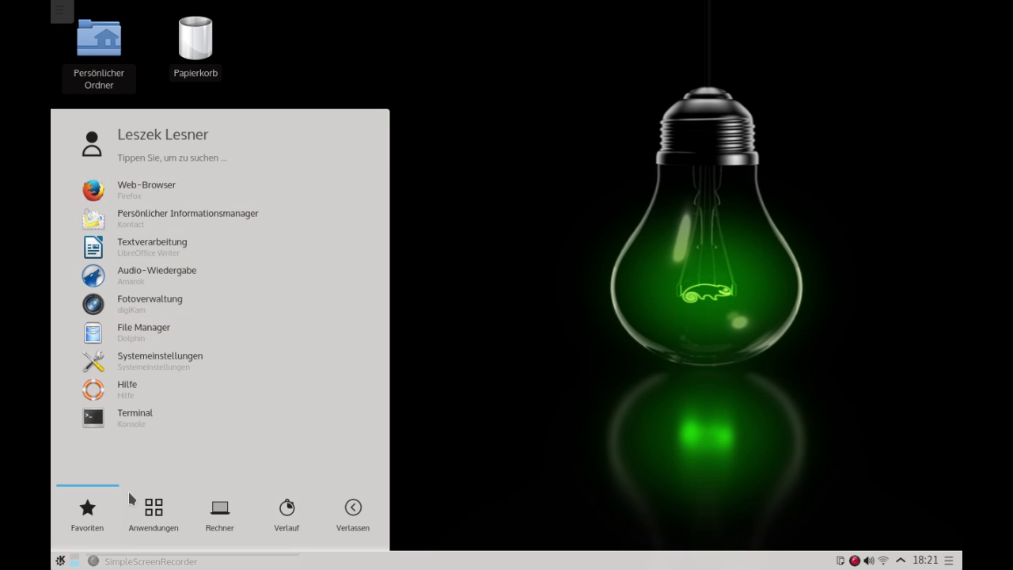
mouse_move(135, 506)
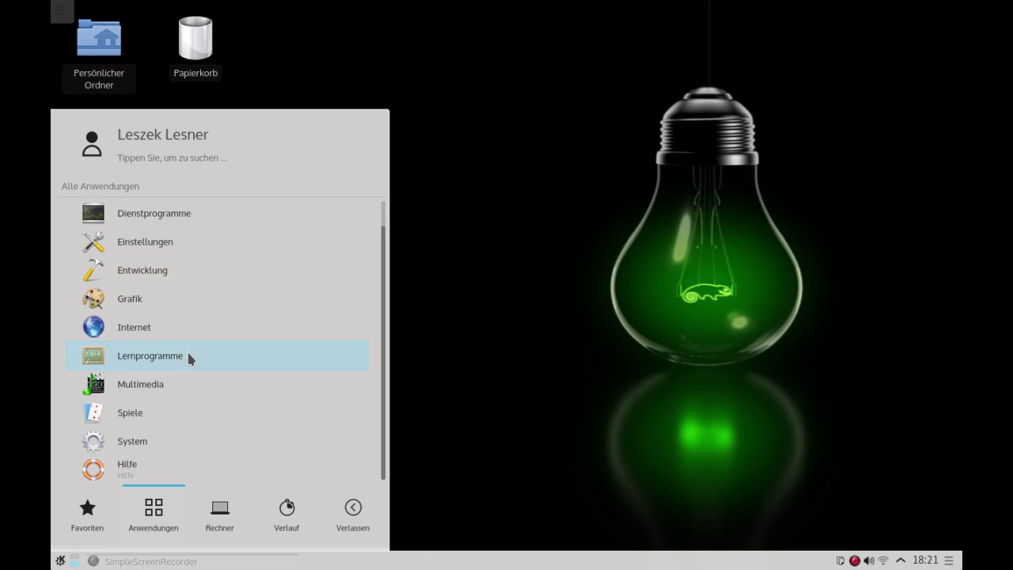
left_click(184, 352)
left_click(123, 189)
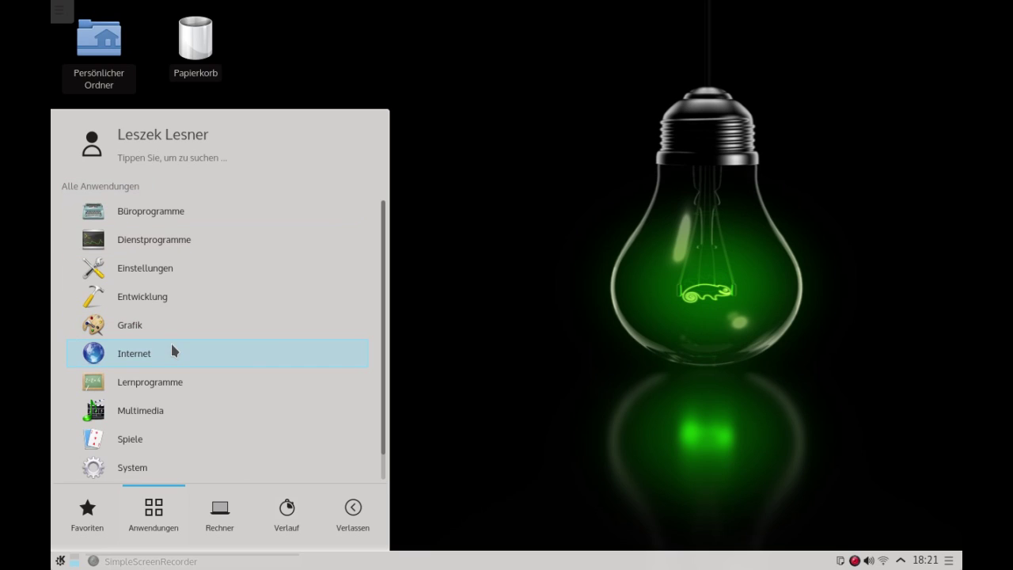
scroll(221, 292, "down", 1)
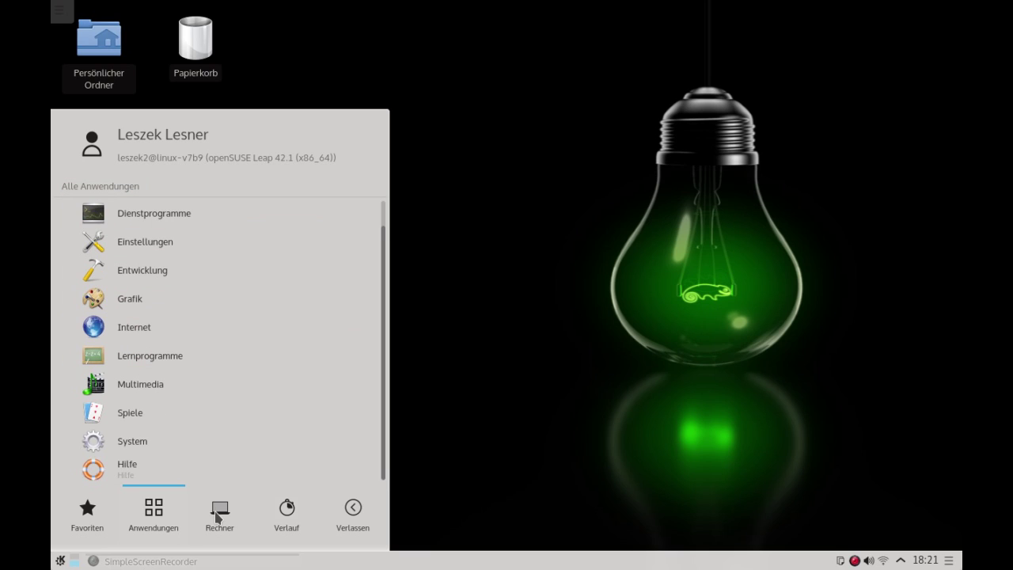
mouse_move(218, 517)
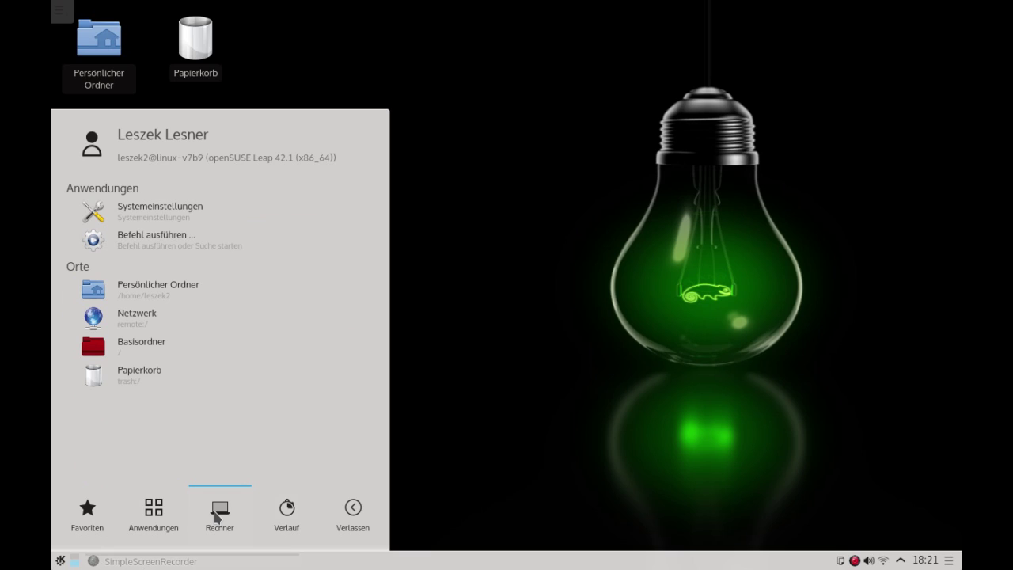
mouse_move(179, 512)
mouse_move(101, 526)
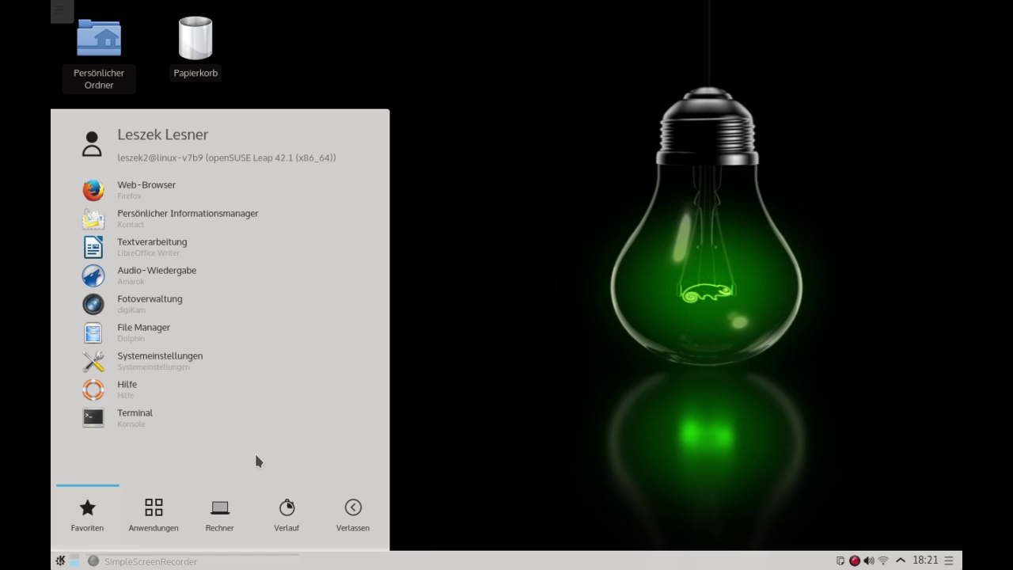
Step: Launch the Firefox web browser, move its window towards the middle of the desktop and dismiss the data-sharing notice
left_click(197, 192)
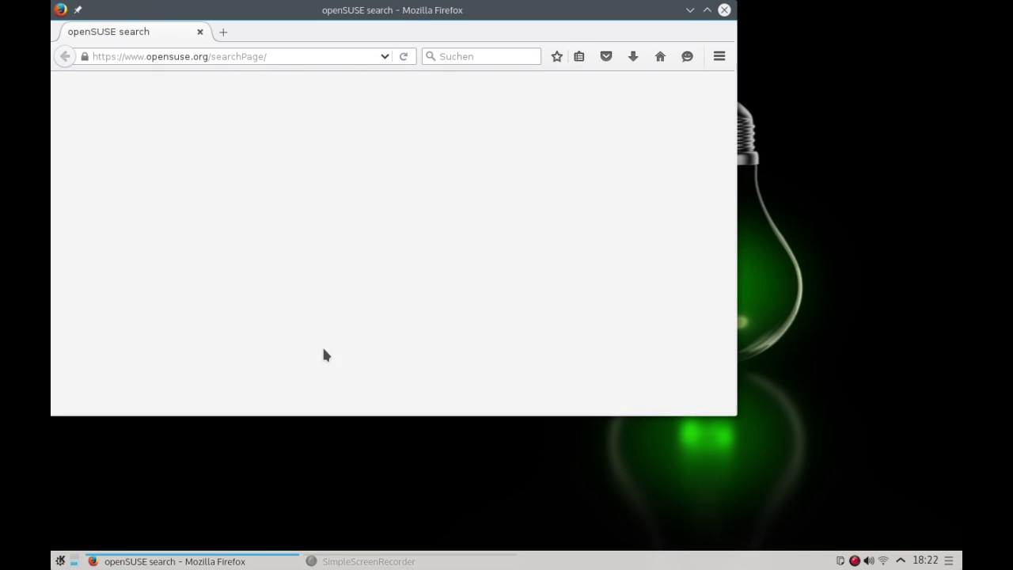
left_click_drag(414, 9, 518, 96)
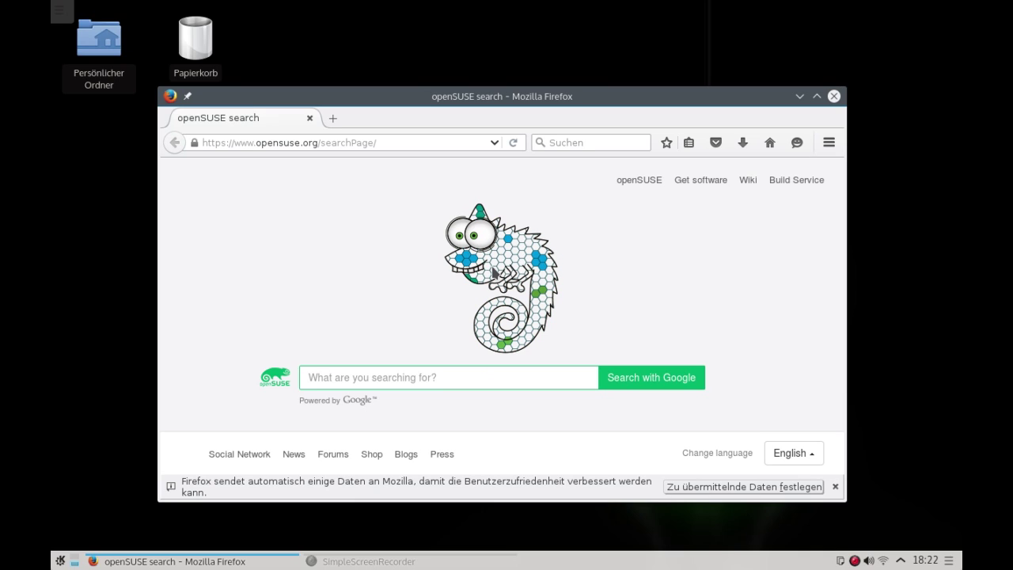
left_click(836, 487)
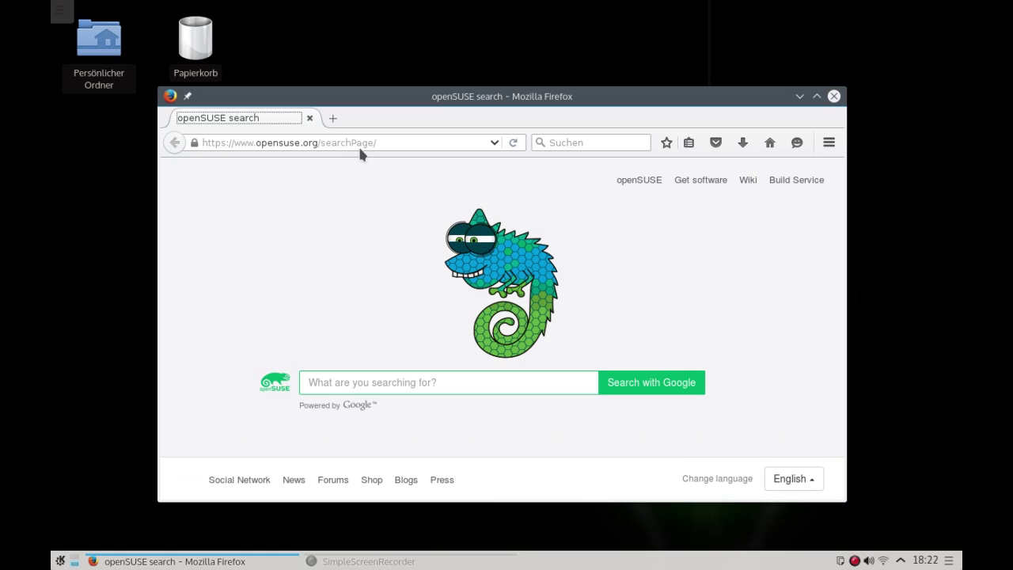
Step: Search for "opensuse-community" from the openSUSE search page and open the openSUSE-Community.Org result
left_click(388, 145)
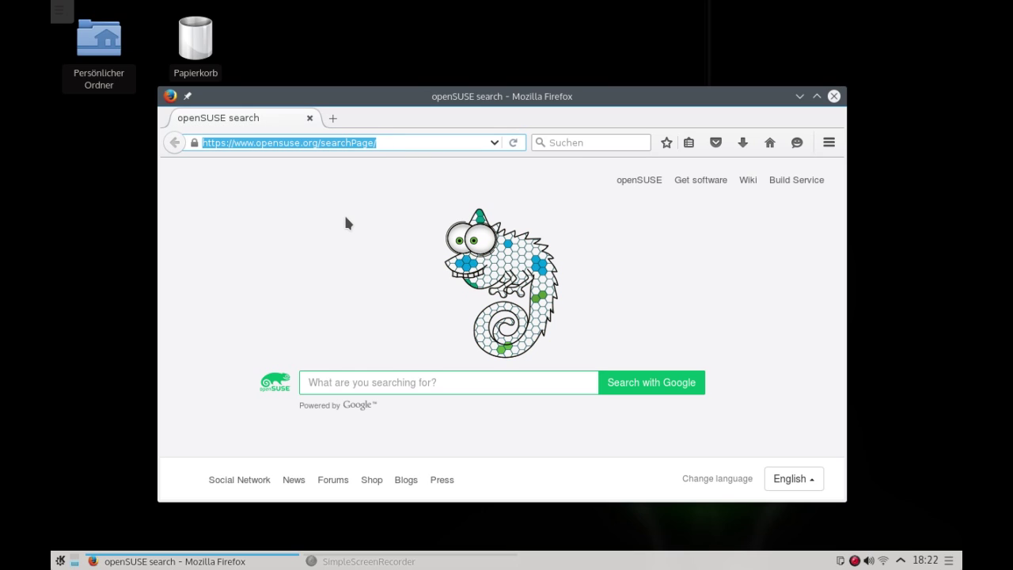
left_click(346, 382)
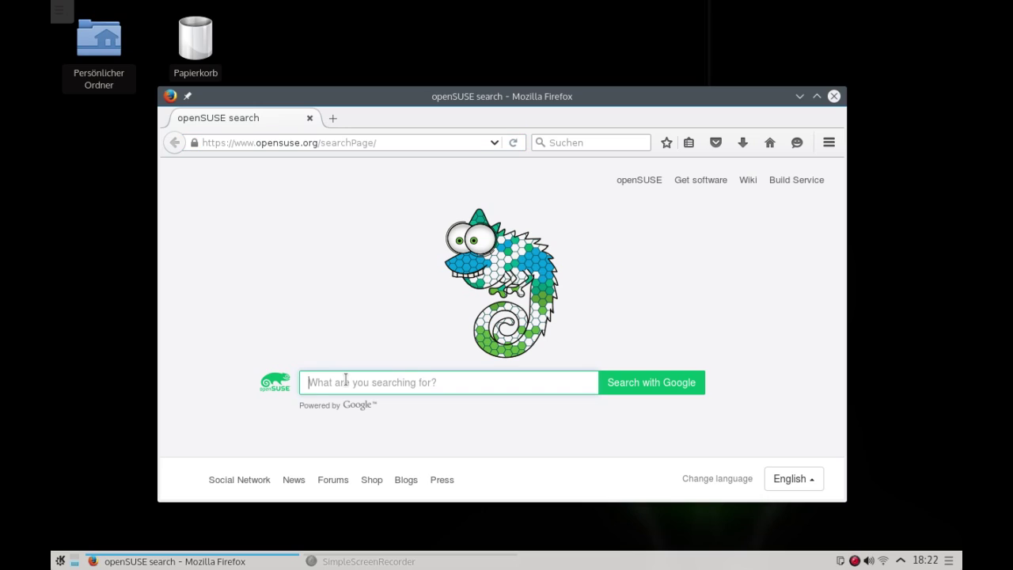
type("o")
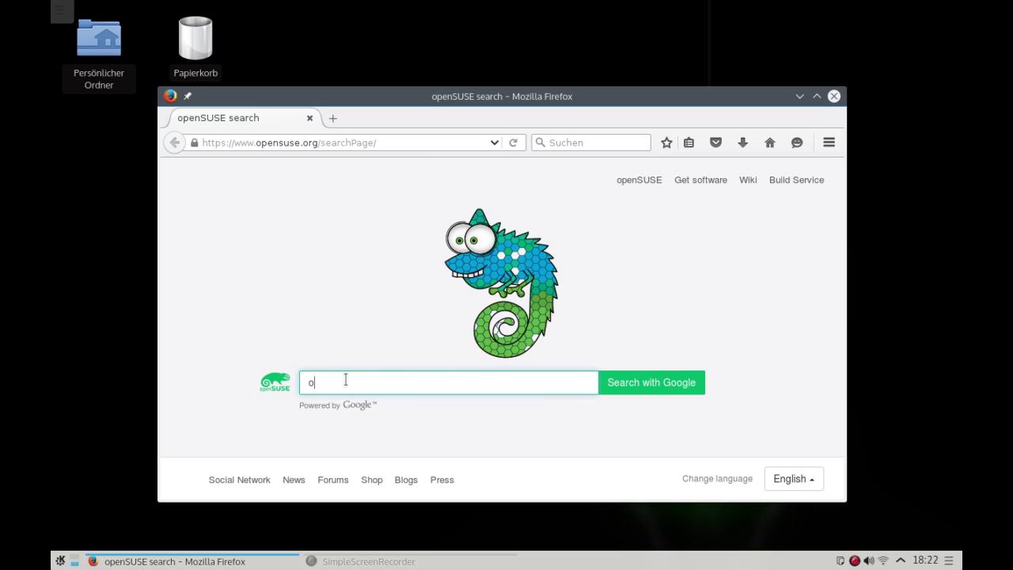
type("pensus")
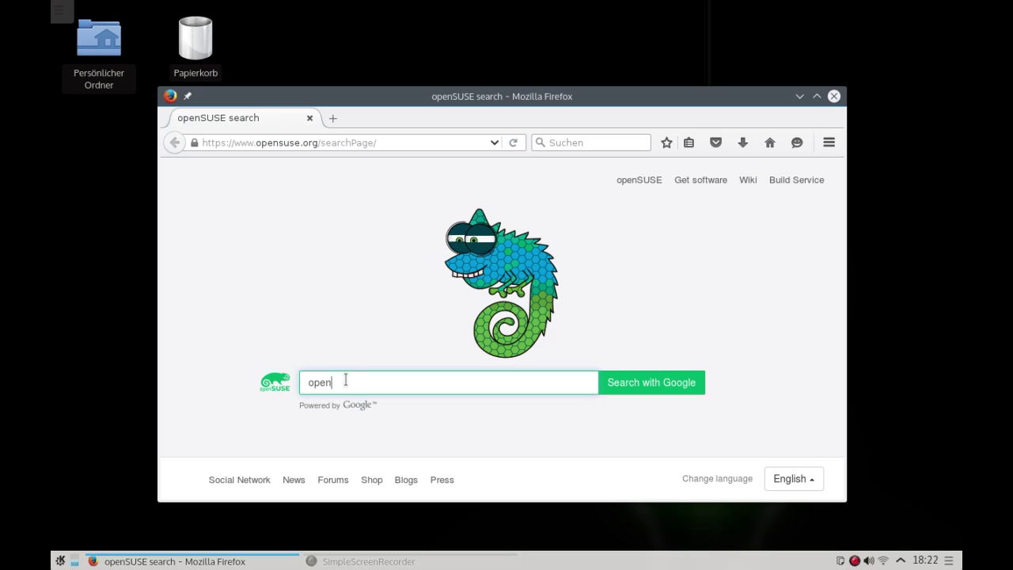
type("e-community")
key("Return")
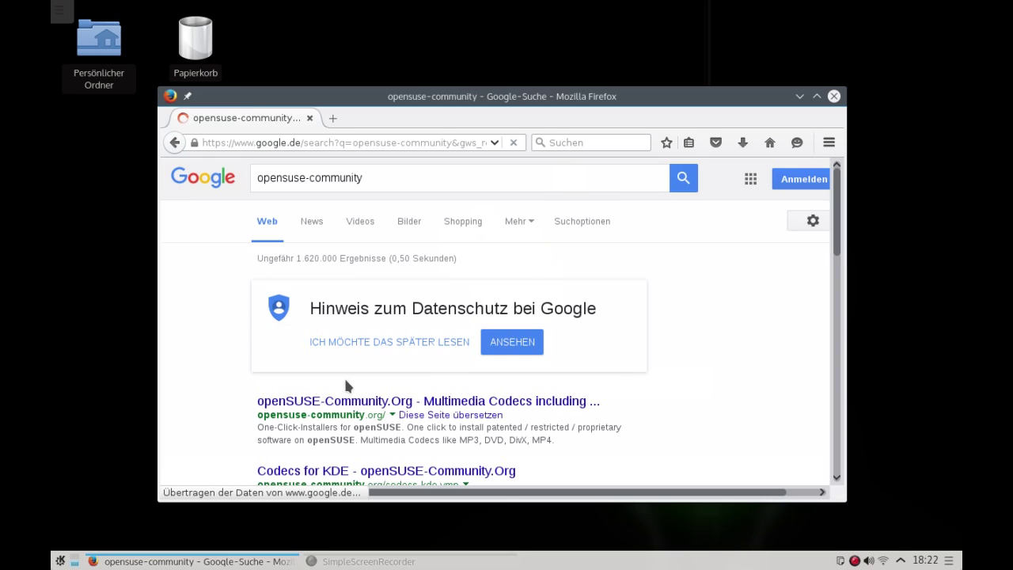
left_click(348, 402)
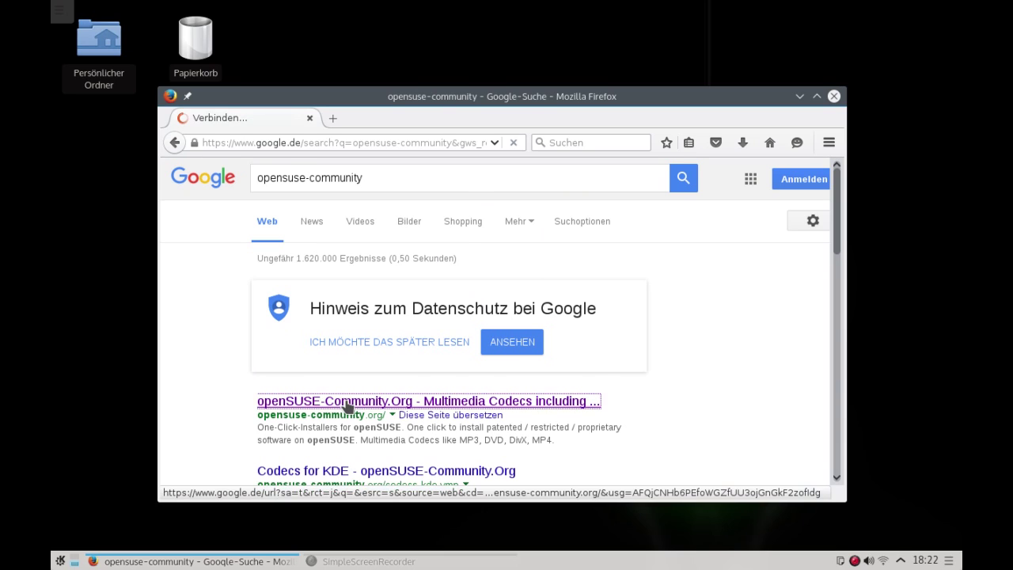
Step: Examine the One-Click-Installers page, including the multimedia codecs, supported versions and NVIDIA Graphics Card Driver sections
scroll(766, 332, "down", 4)
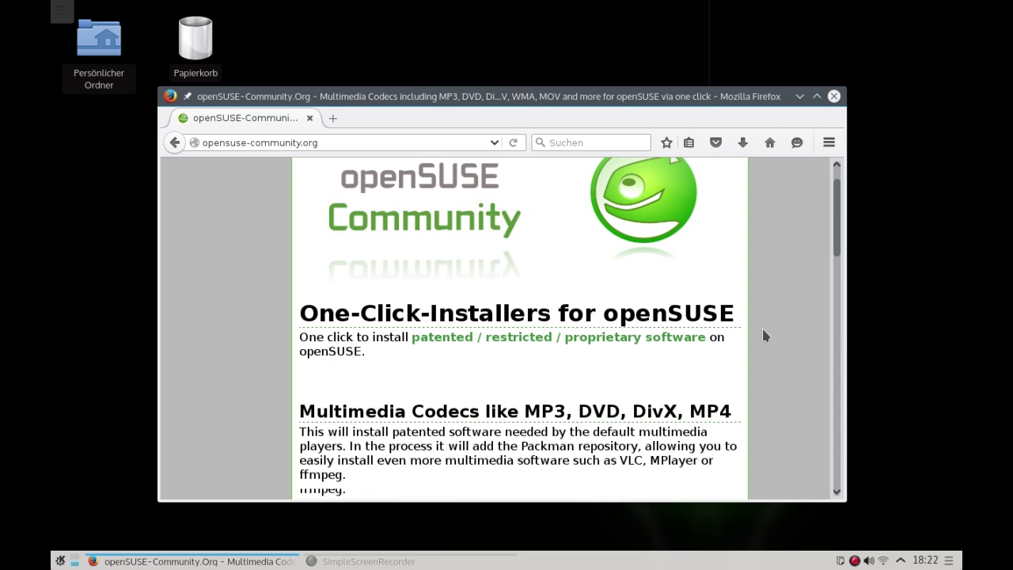
scroll(764, 335, "down", 2)
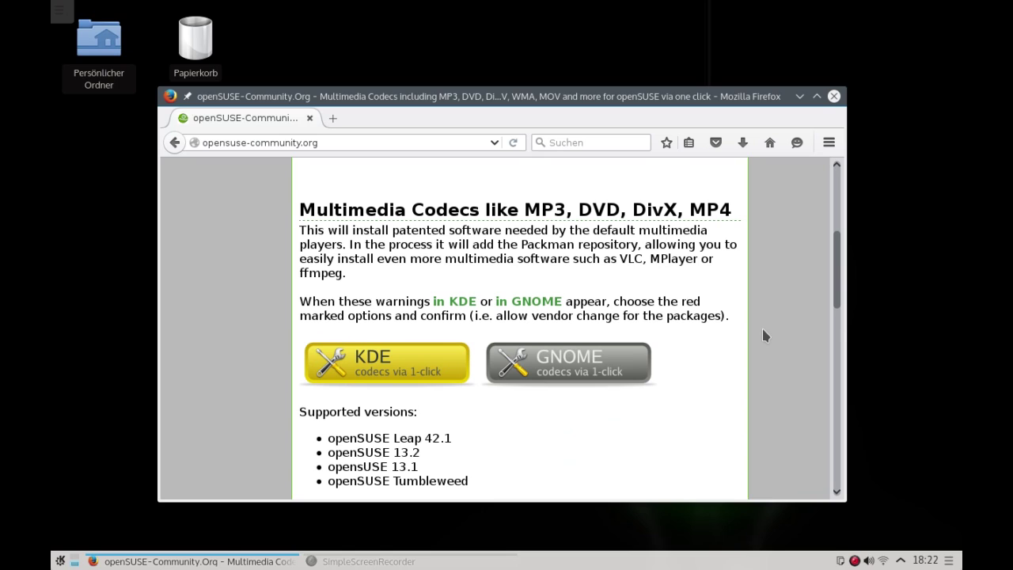
scroll(764, 335, "down", 2)
scroll(764, 335, "up", 3)
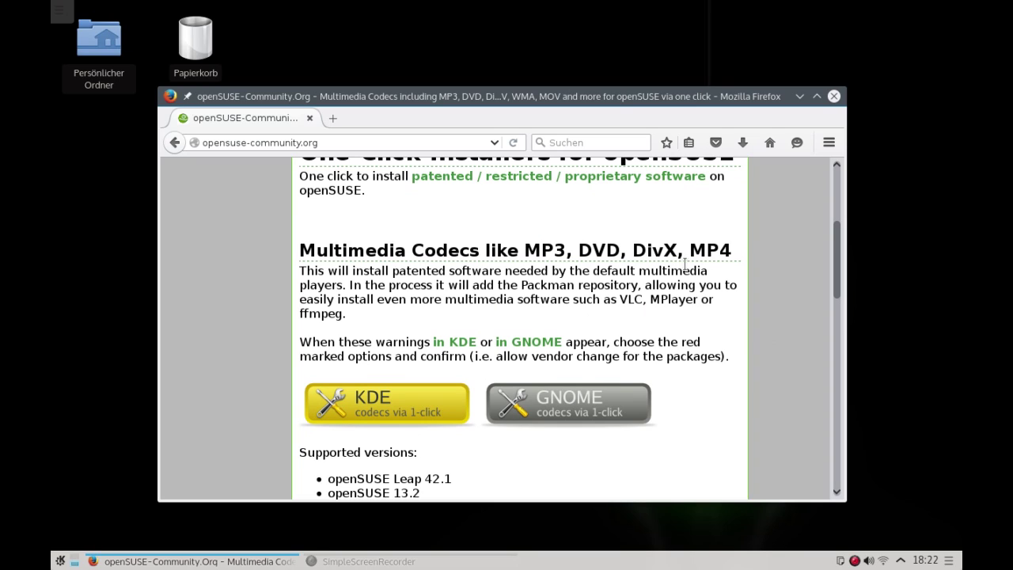
scroll(732, 318, "down", 3)
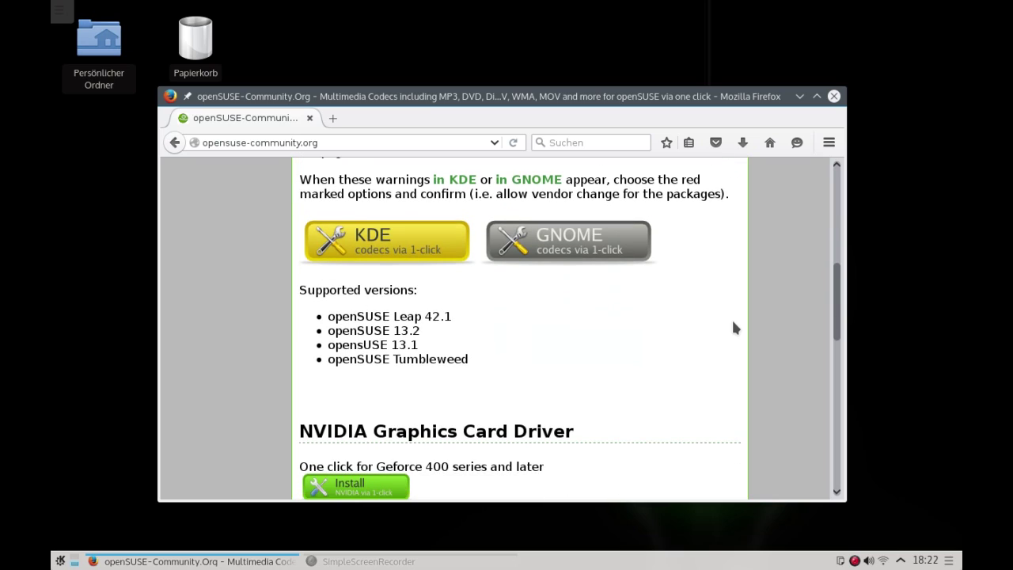
scroll(731, 317, "up", 1)
scroll(733, 322, "up", 1)
scroll(734, 322, "down", 3)
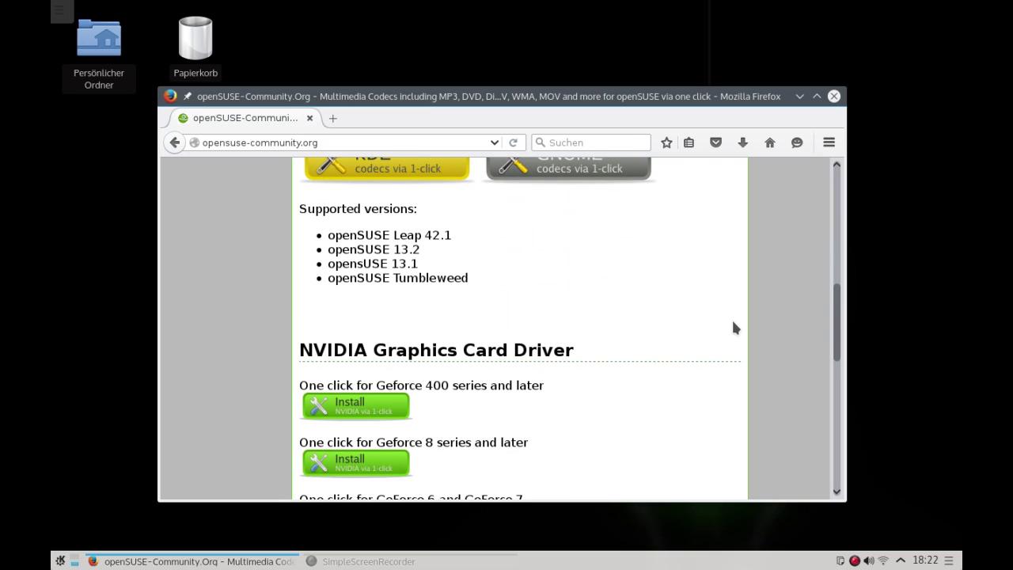
scroll(733, 322, "up", 2)
Step: Open the KDE codecs package codecs-kde.ymp with YaST 1-Klick-Installation and accept the proposed repositories and software
left_click(346, 244)
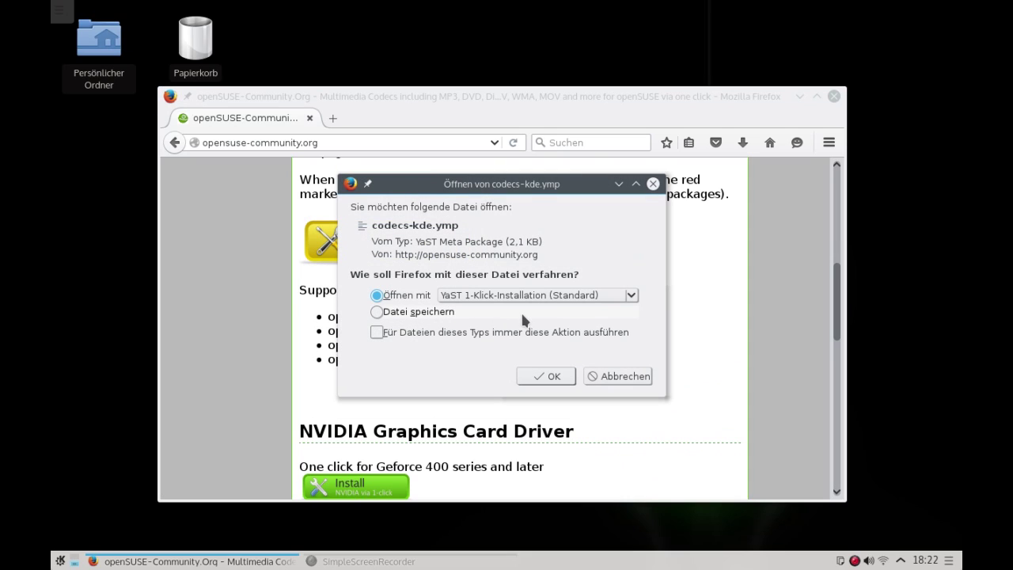
left_click(553, 377)
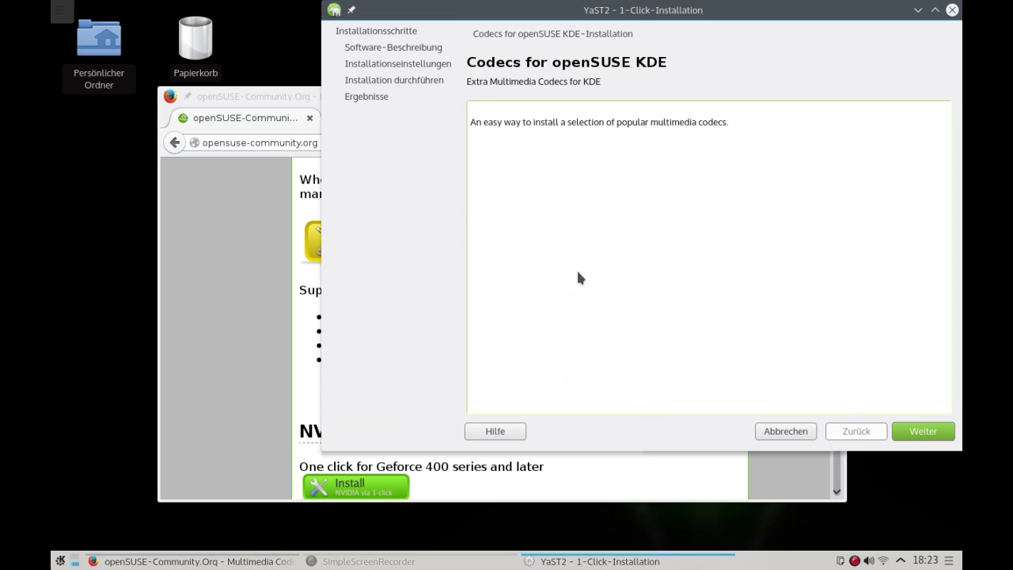
left_click(923, 431)
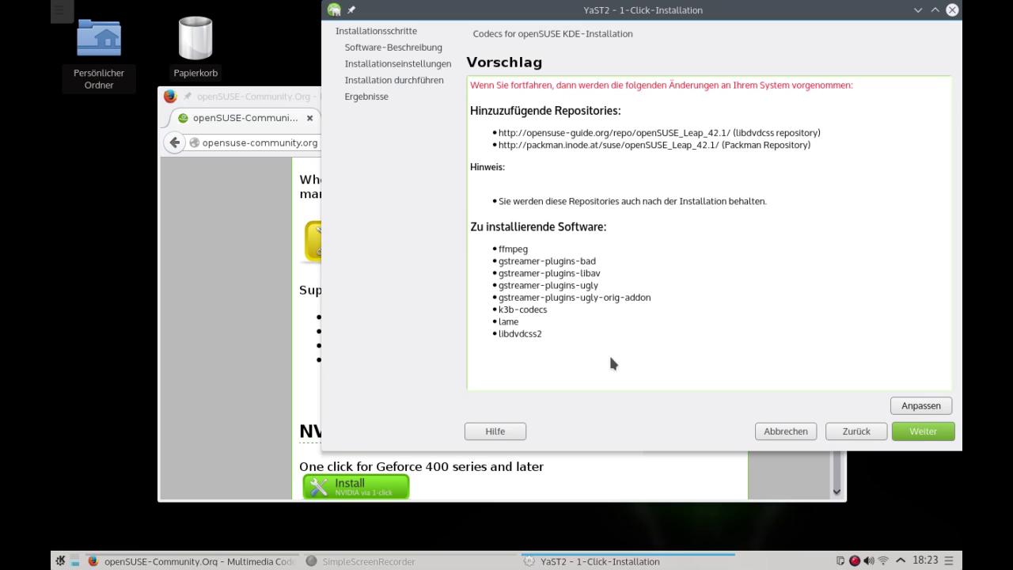
left_click(915, 435)
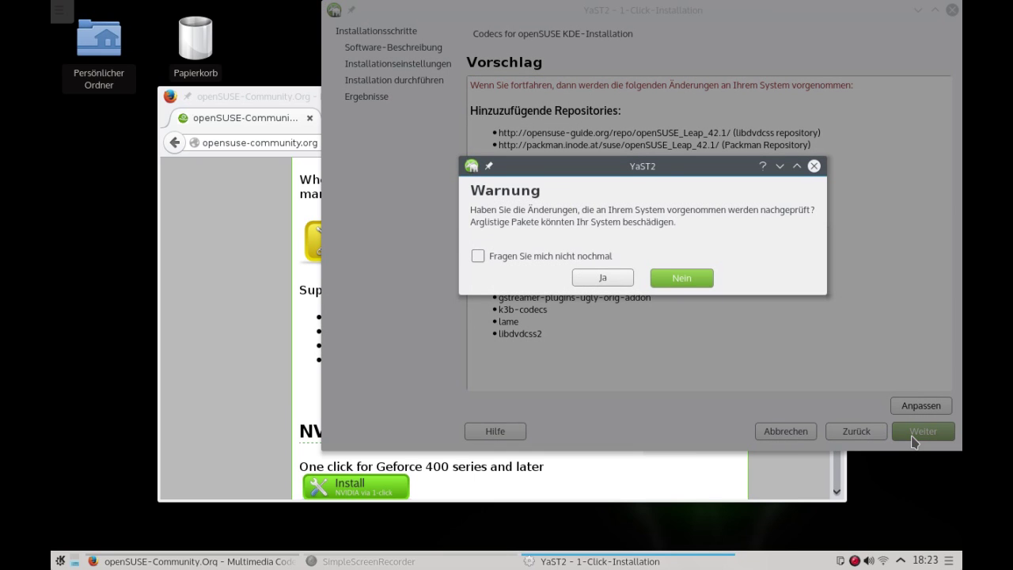
left_click(612, 279)
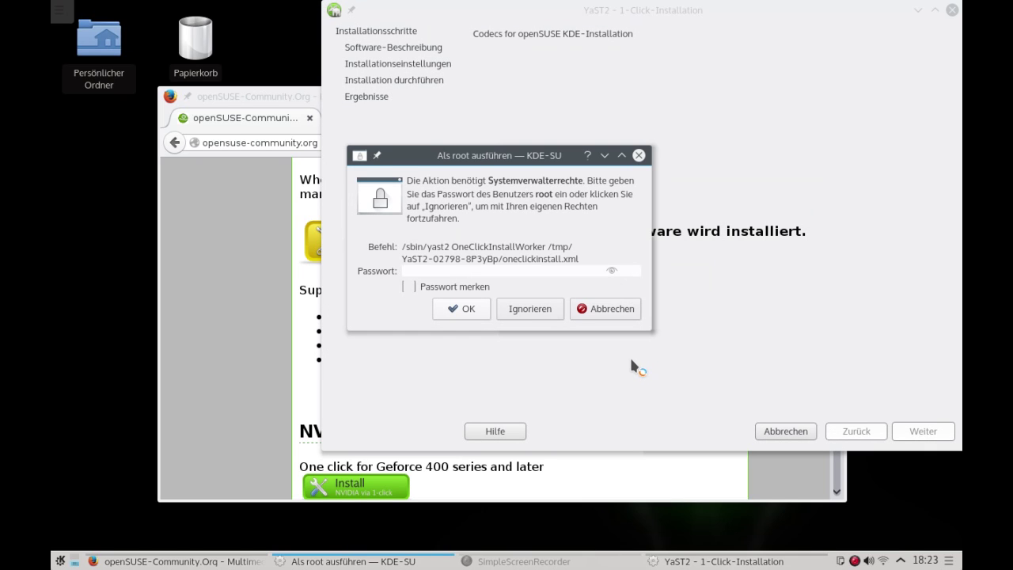
Step: Authorize the installation with the root password and trust the GnuPG keys of the libdvdcss and Packman repositories
type("********")
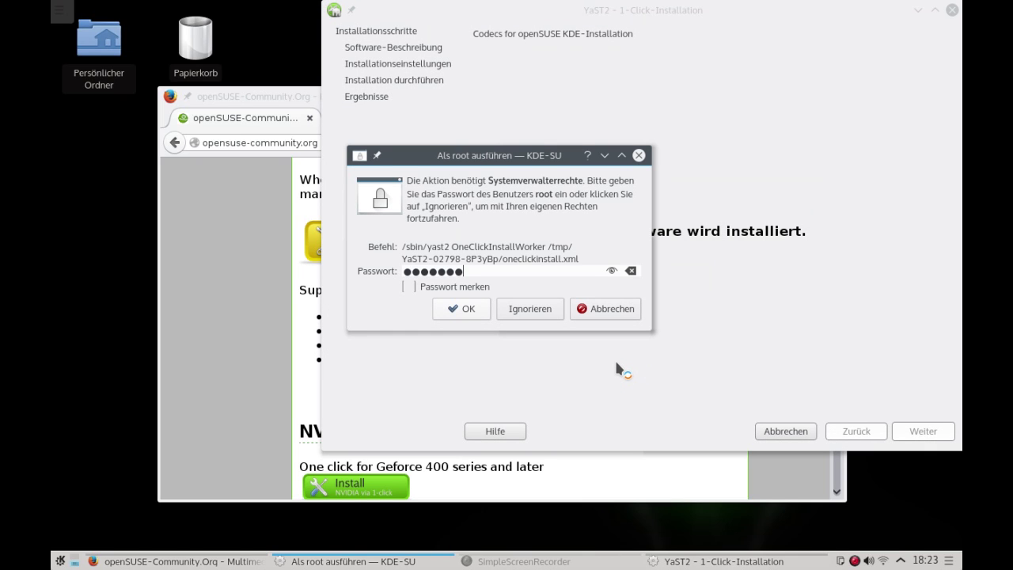
left_click(475, 311)
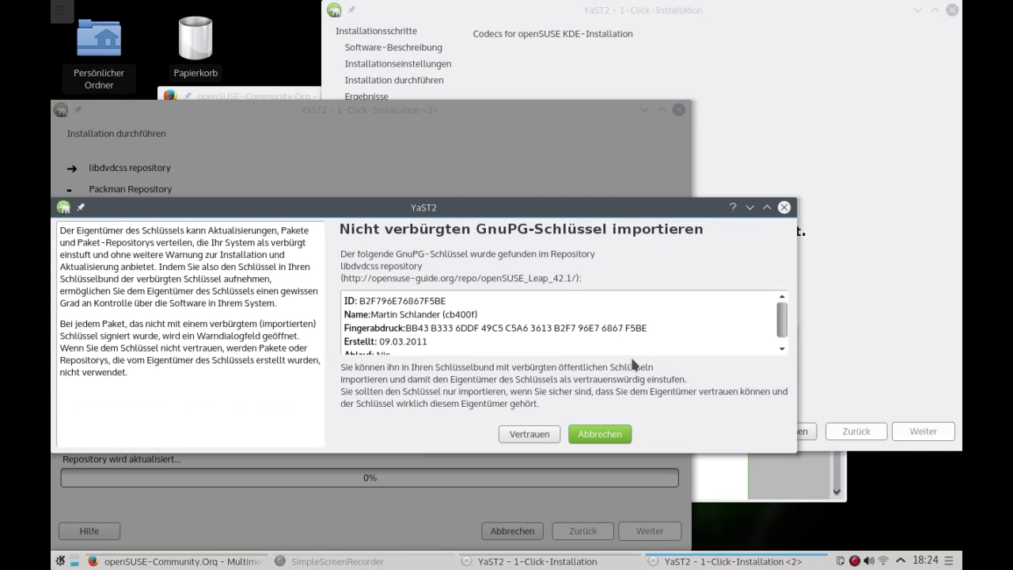
left_click(538, 437)
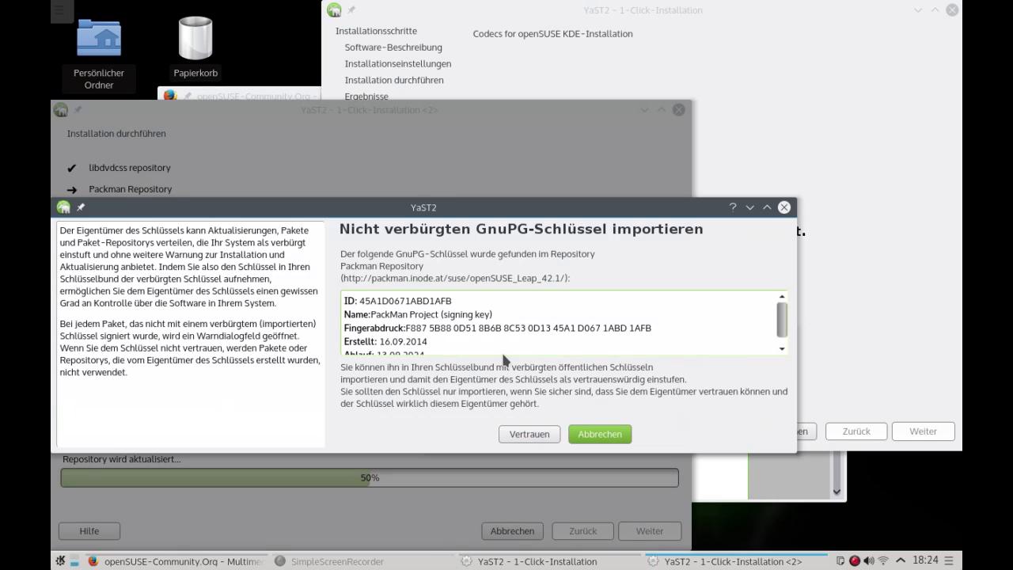
left_click(532, 438)
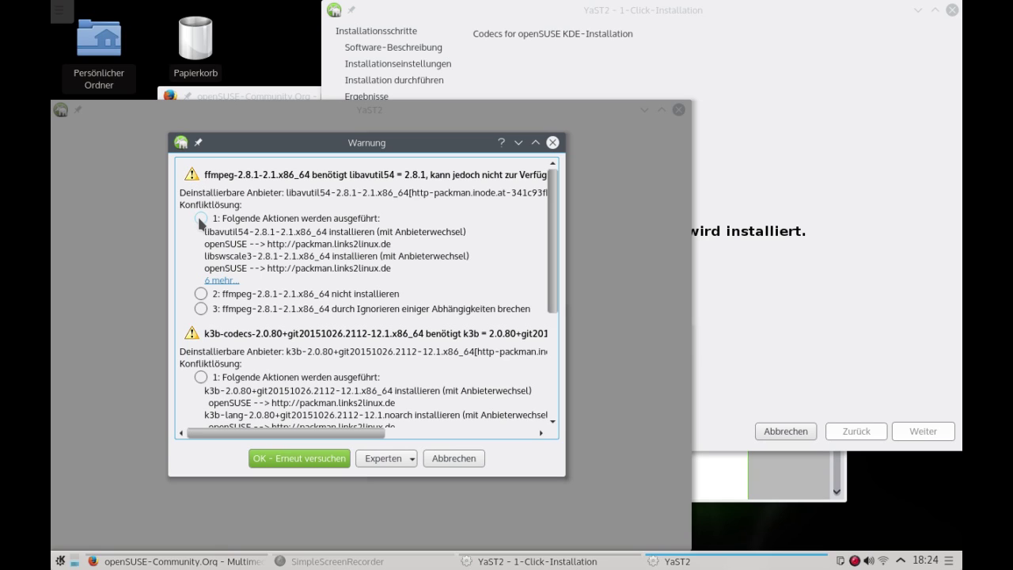
Step: Resolve the ffmpeg and k3b-codecs conflicts with solution 1, installing the required packages with a vendor change
left_click(201, 220)
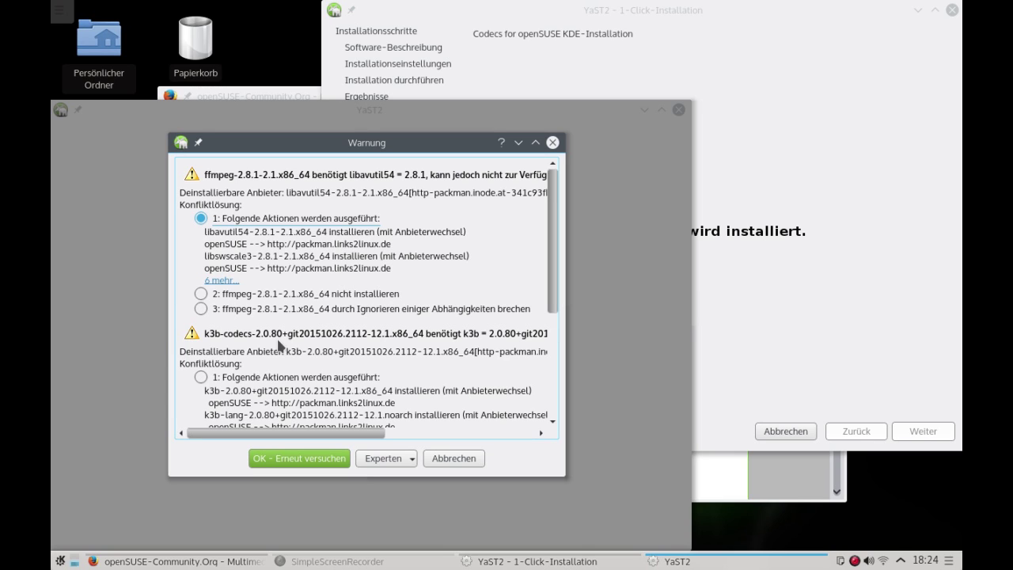
left_click(200, 377)
scroll(365, 357, "down", 5)
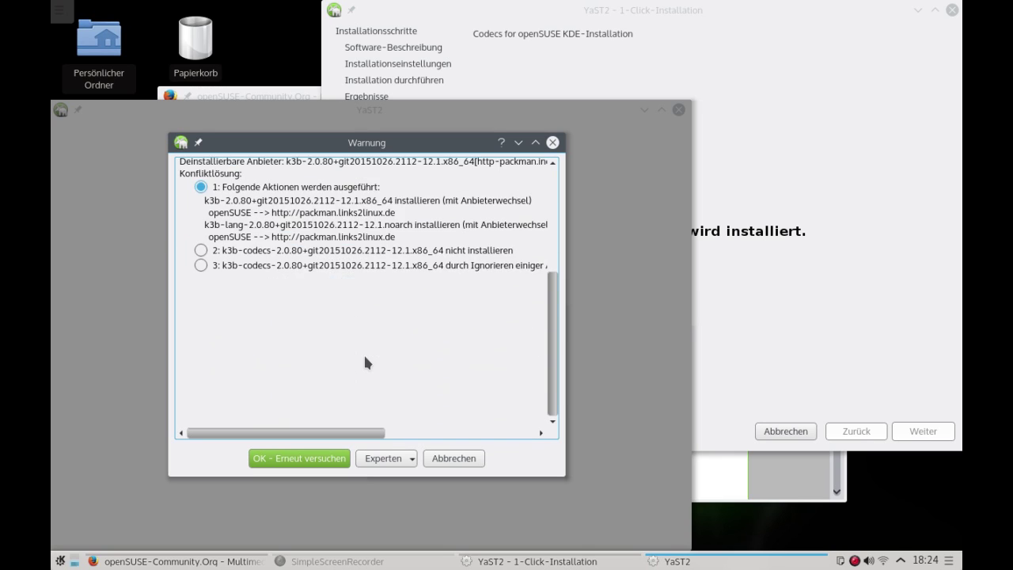
scroll(365, 360, "up", 3)
left_click(307, 459)
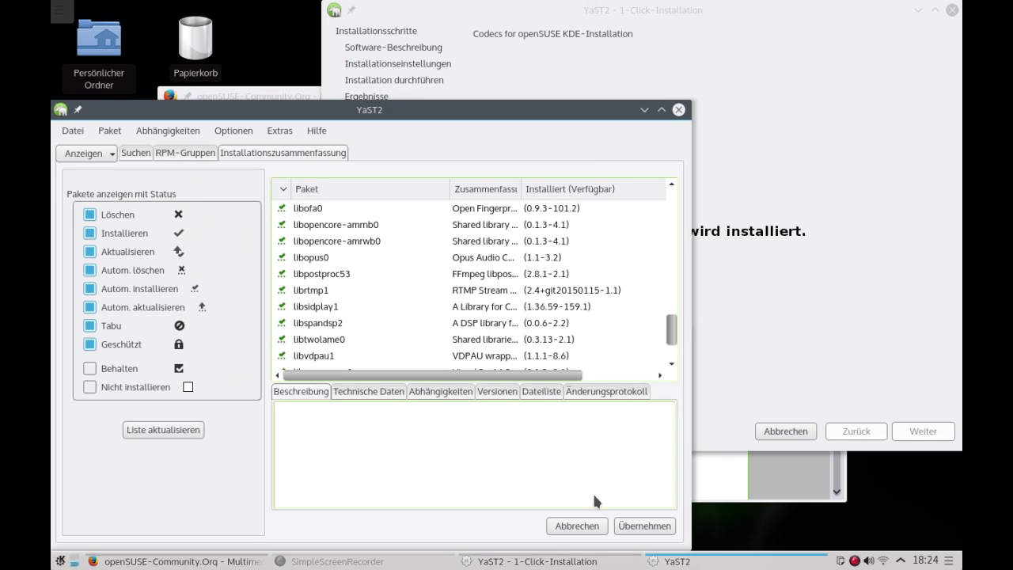
Step: Apply the package selection, review the list of automatic changes and continue with the installation
left_click(626, 525)
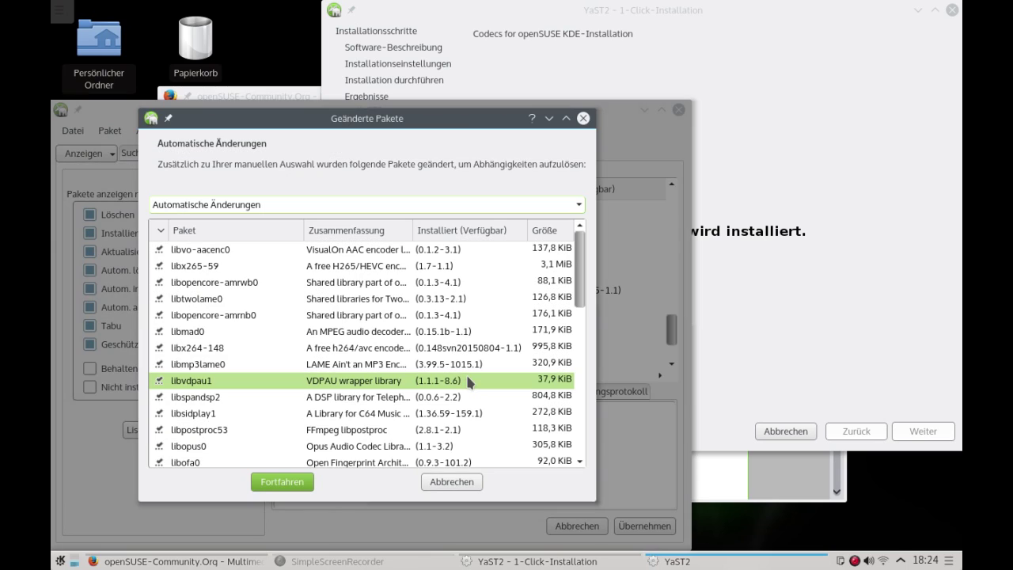
scroll(469, 382, "down", 8)
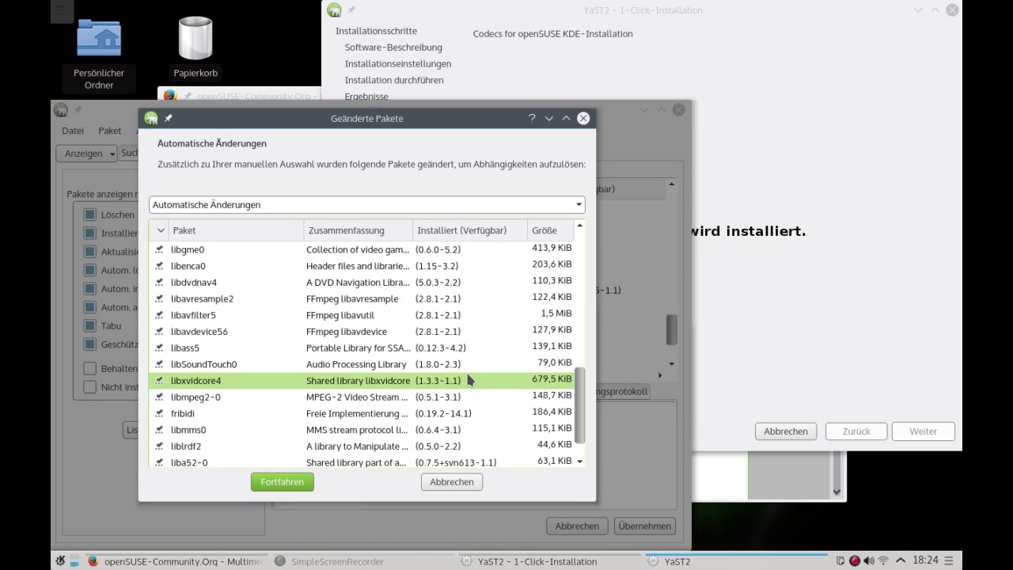
scroll(470, 381, "up", 8)
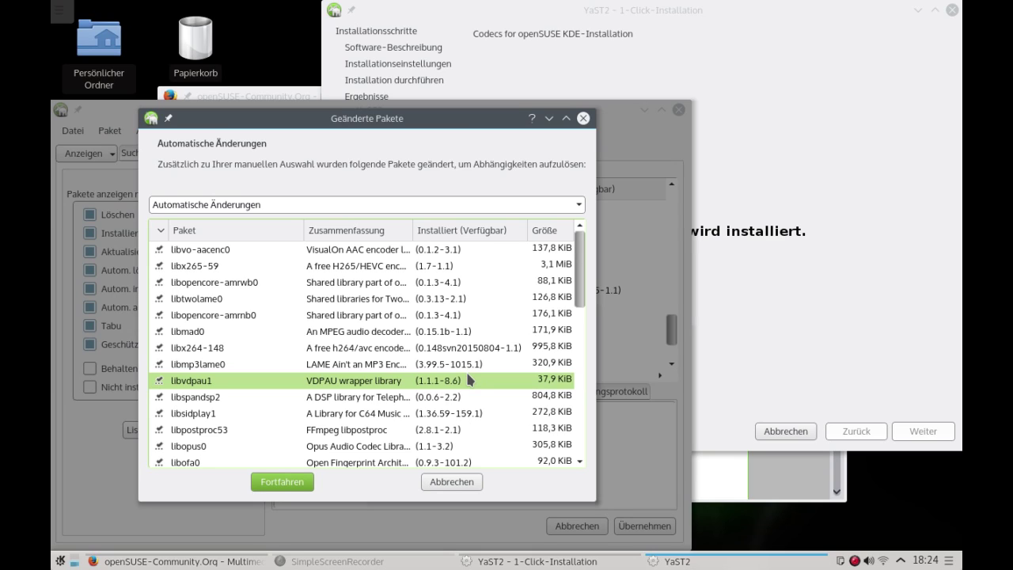
scroll(388, 326, "down", 7)
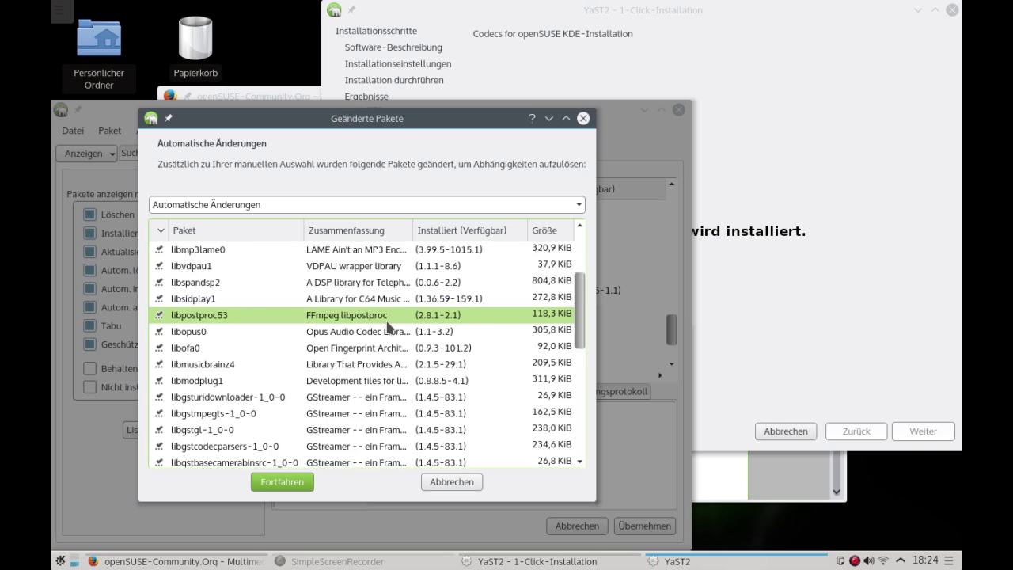
scroll(388, 326, "down", 2)
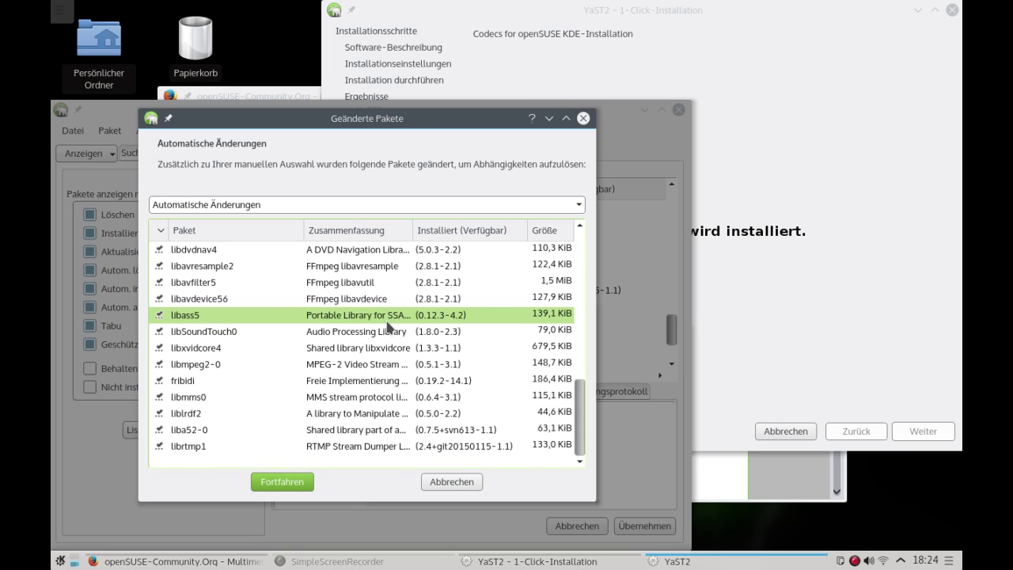
scroll(388, 326, "up", 8)
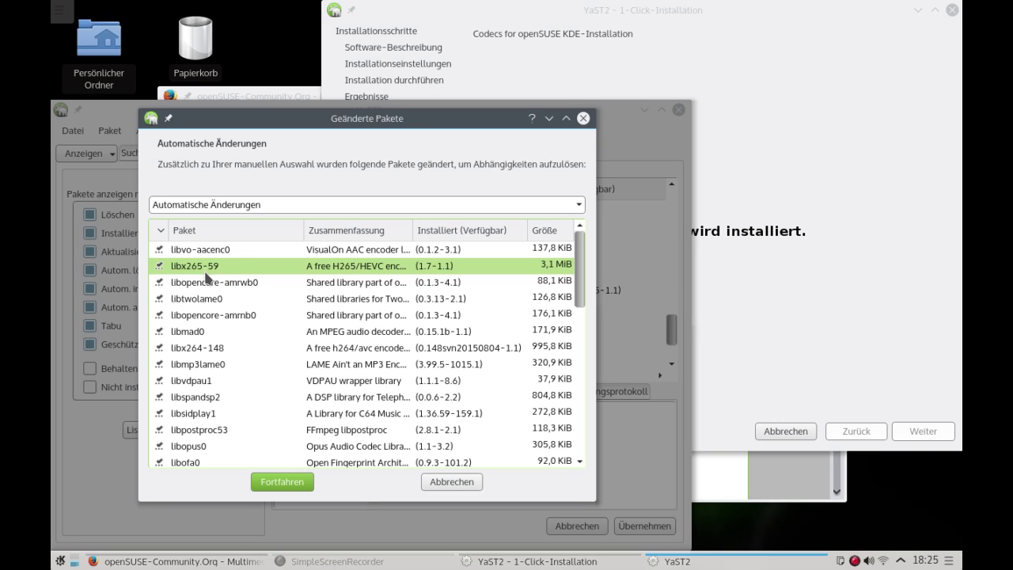
left_click(272, 481)
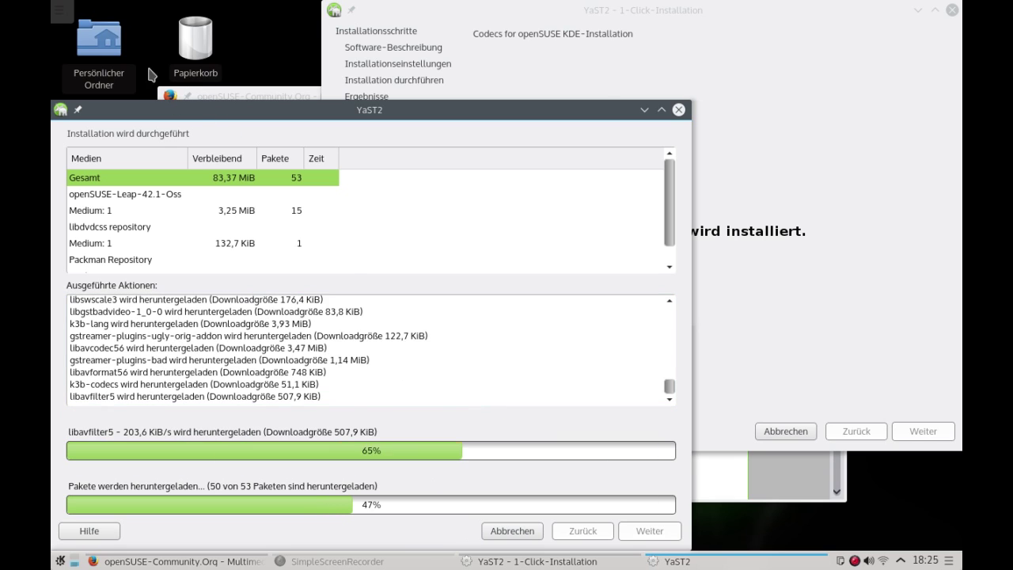
Step: Open the Persönlicher Ordner in Dolphin, move its window to the other virtual desktop, switch there and reposition it towards the middle
left_click(114, 54)
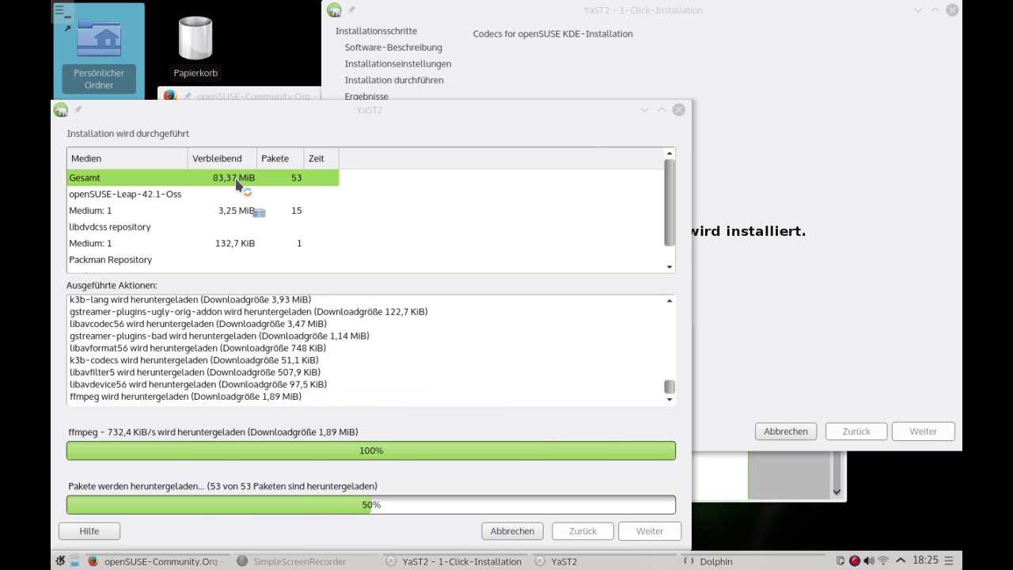
key("ctrl+F8")
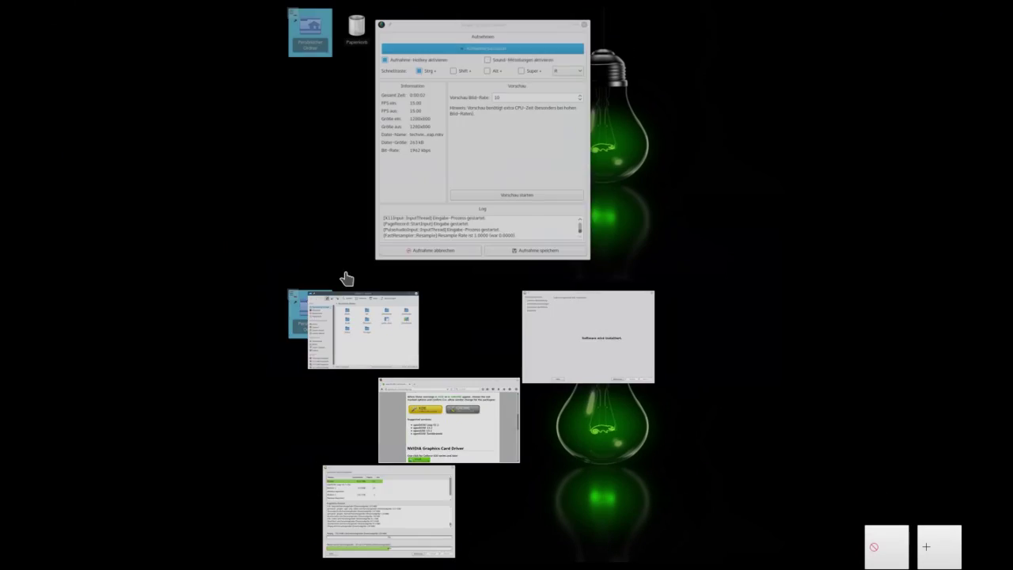
left_click_drag(356, 328, 457, 195)
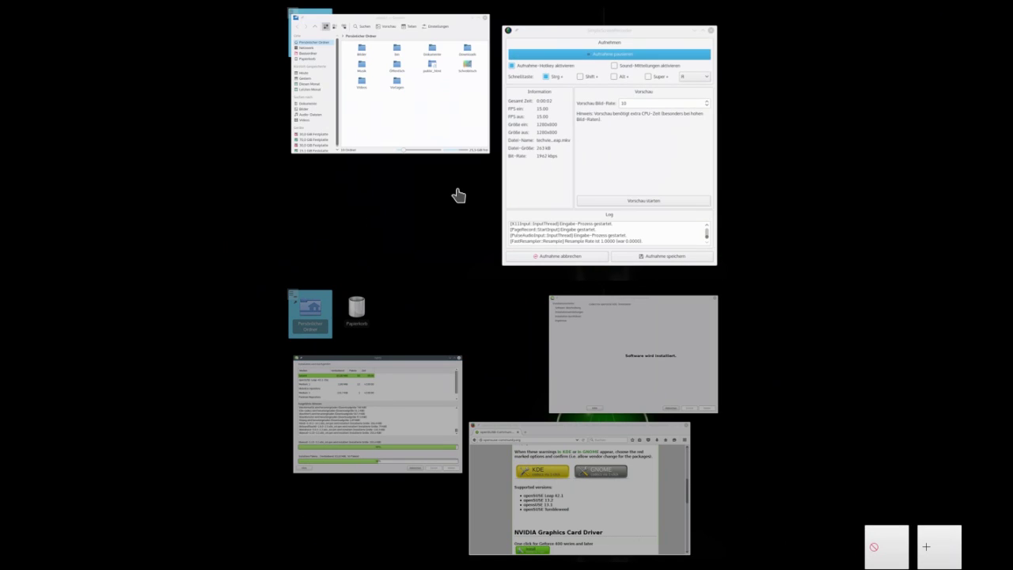
left_click(457, 195)
left_click_drag(417, 16, 522, 97)
Step: Browse to the Videos folder inside the user's folder on the 70,0 GiB Festplatte and shift the Dolphin window slightly
left_click(221, 117)
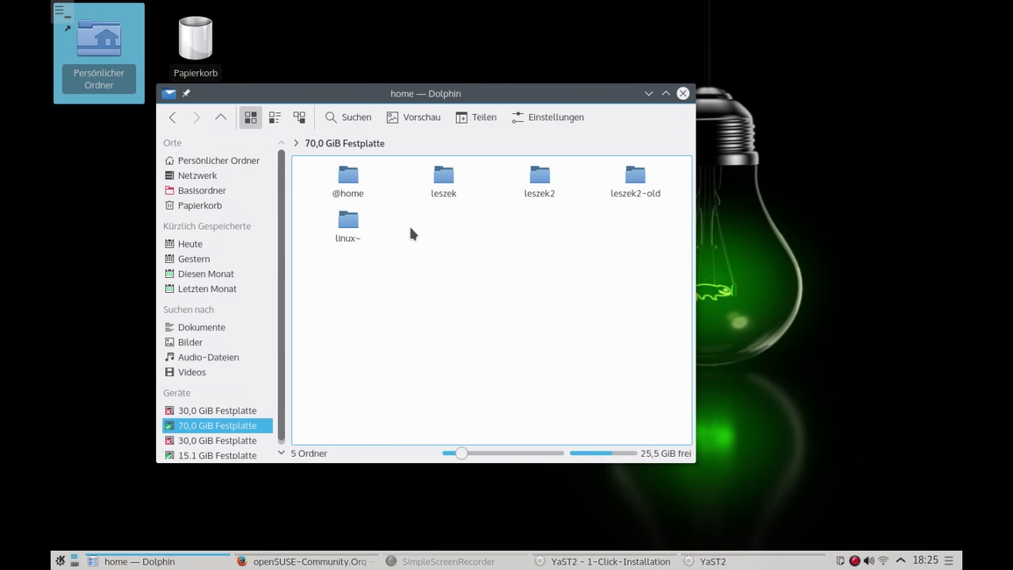
left_click(447, 192)
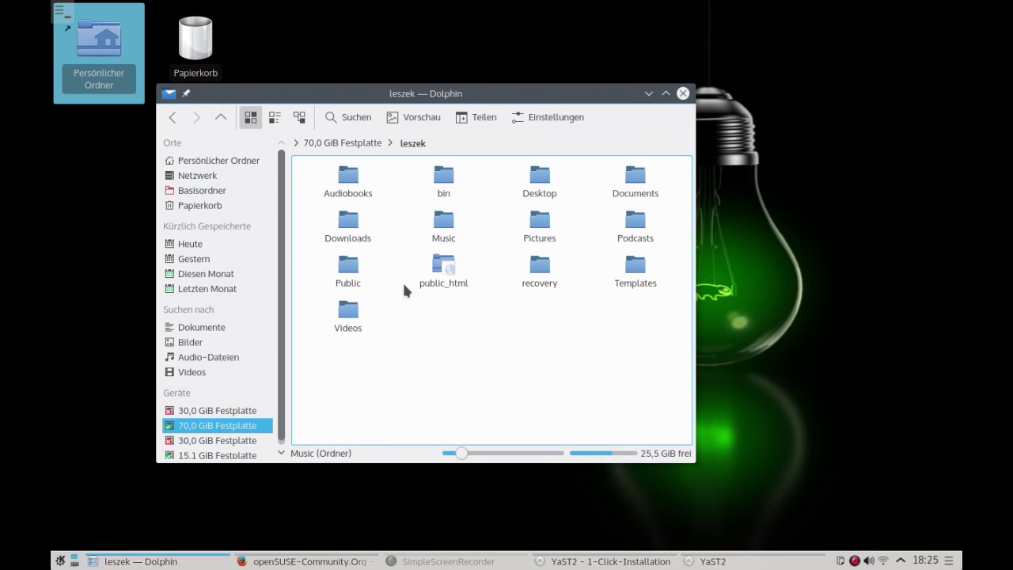
left_click(353, 320)
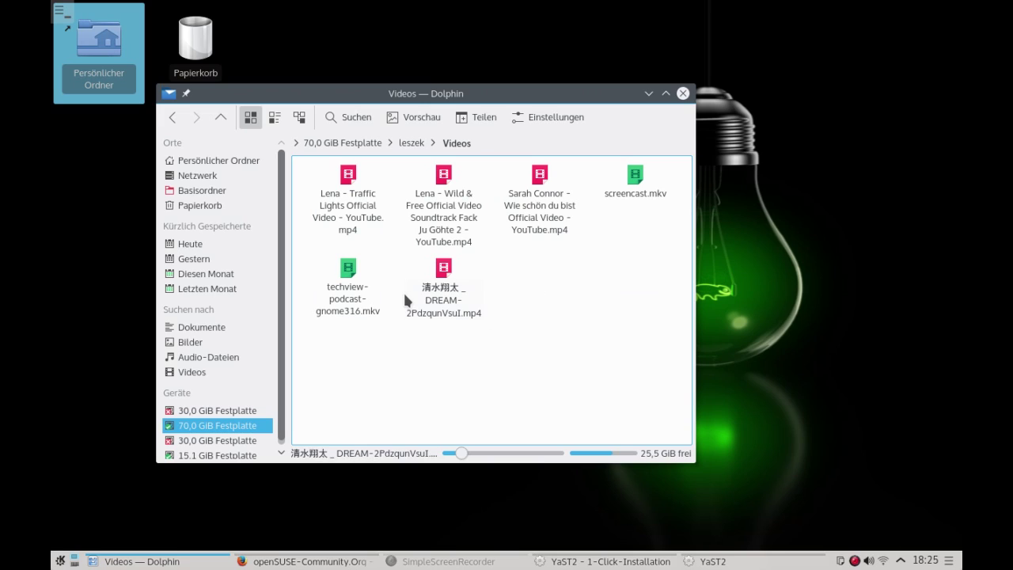
left_click(222, 119)
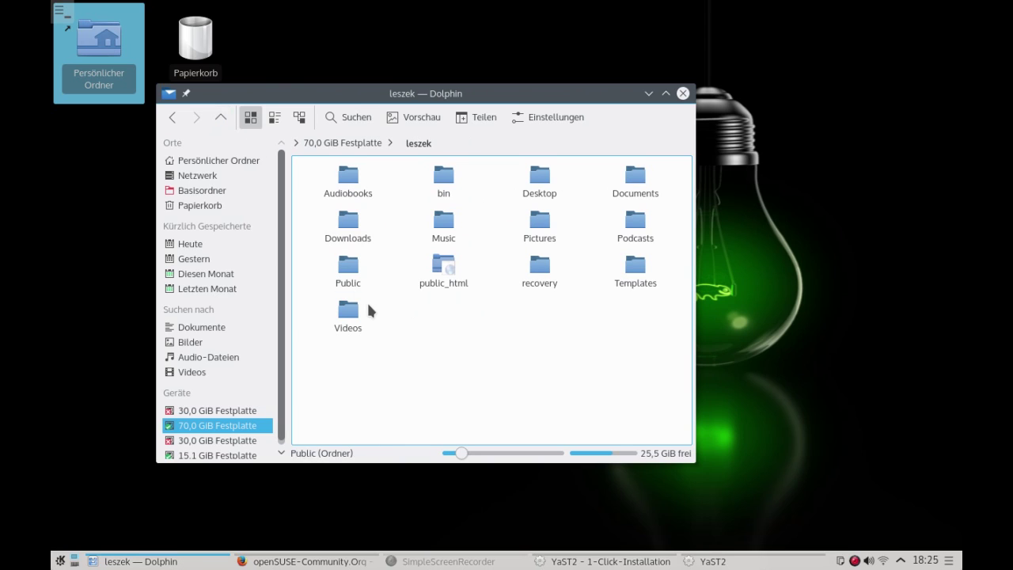
left_click(357, 320)
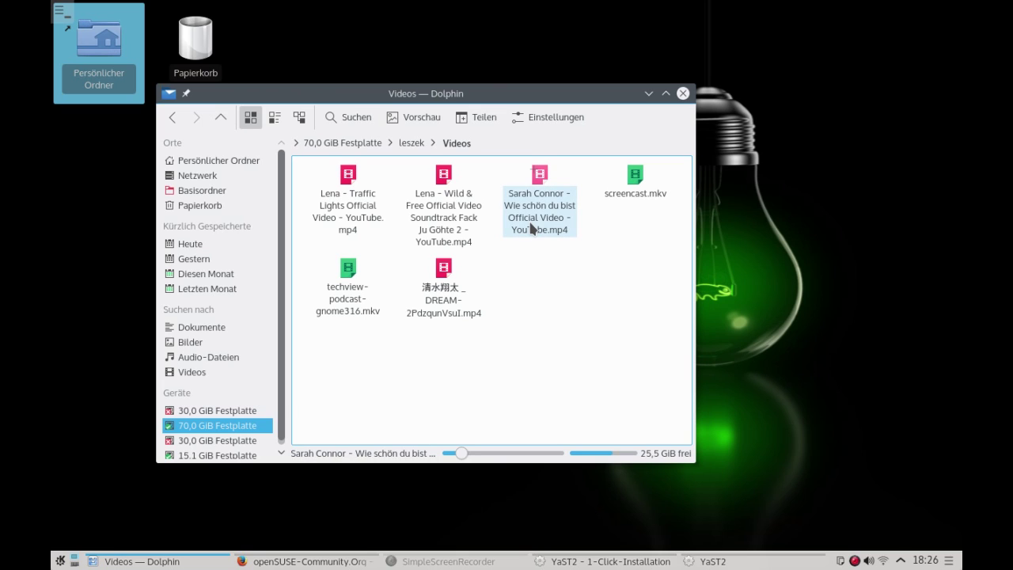
left_click_drag(509, 95, 549, 104)
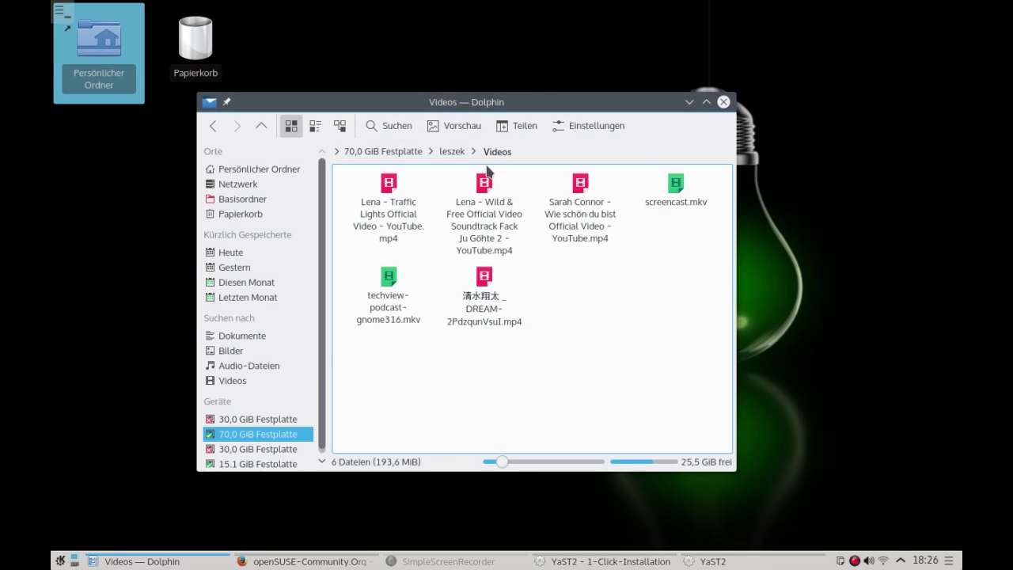
Step: Check the YaST2 installation progress on the other virtual desktop and return to the desktop with Dolphin
mouse_move(51, 1)
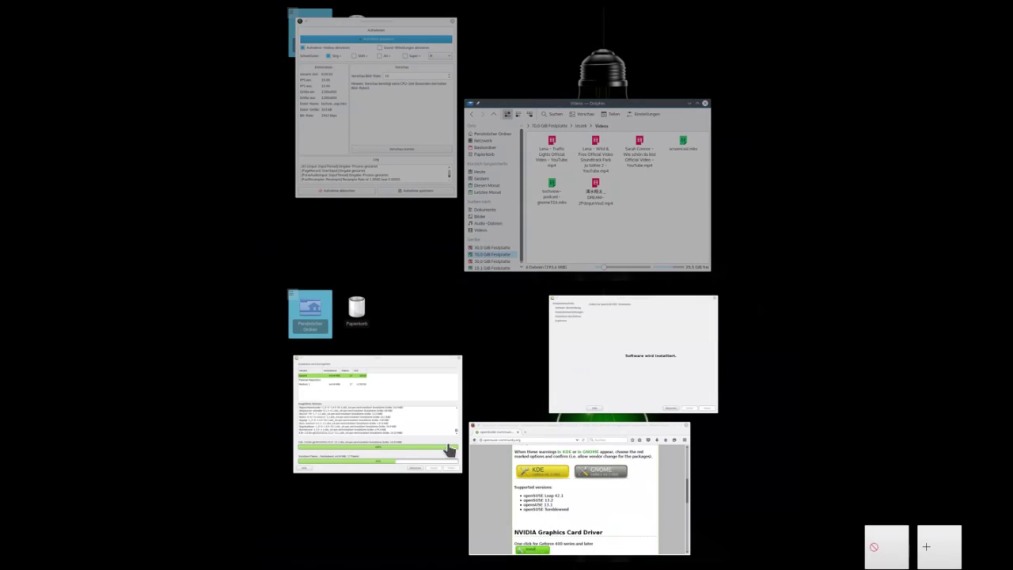
left_click(436, 447)
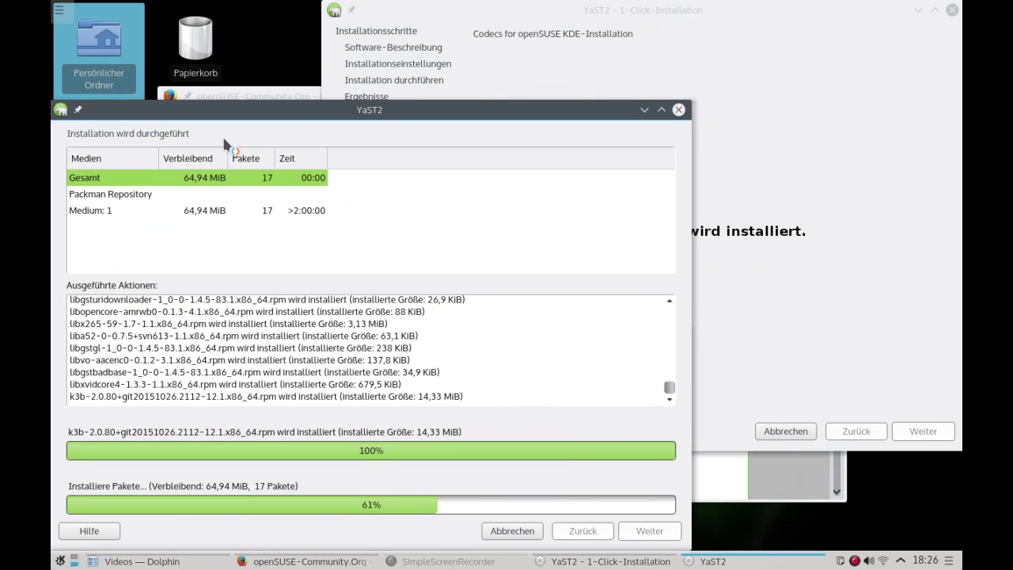
mouse_move(3, 1)
left_click(481, 173)
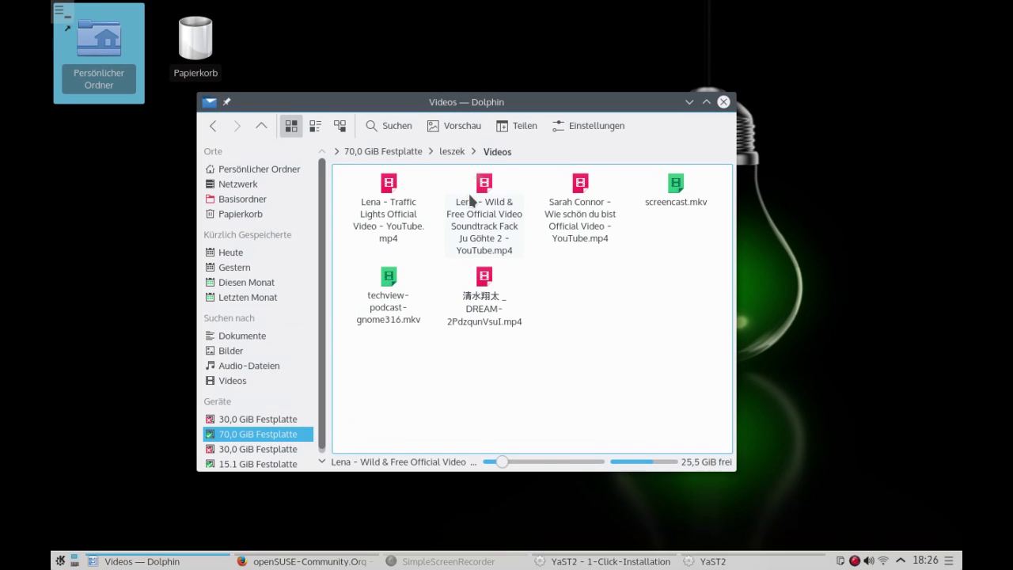
left_click(149, 342)
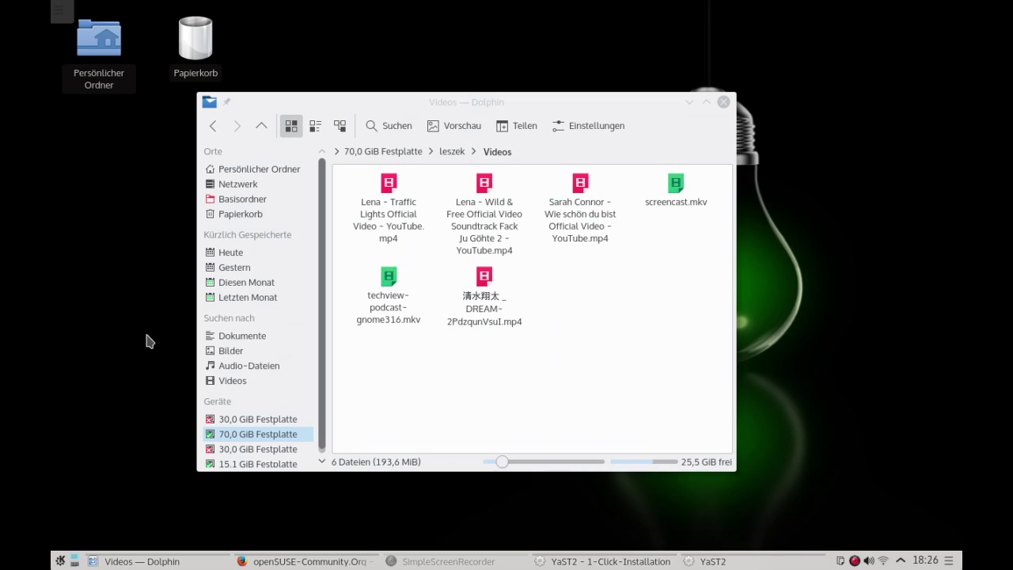
Step: Open Systemeinstellungen and look over its categories from Erscheinungsbild down to Systemverwaltung
left_click(59, 562)
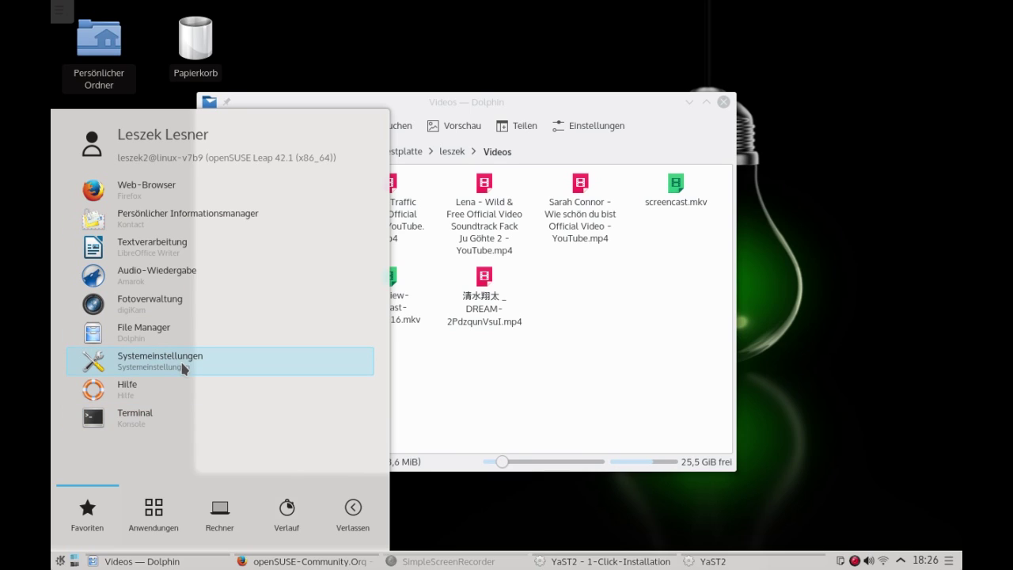
left_click(304, 358)
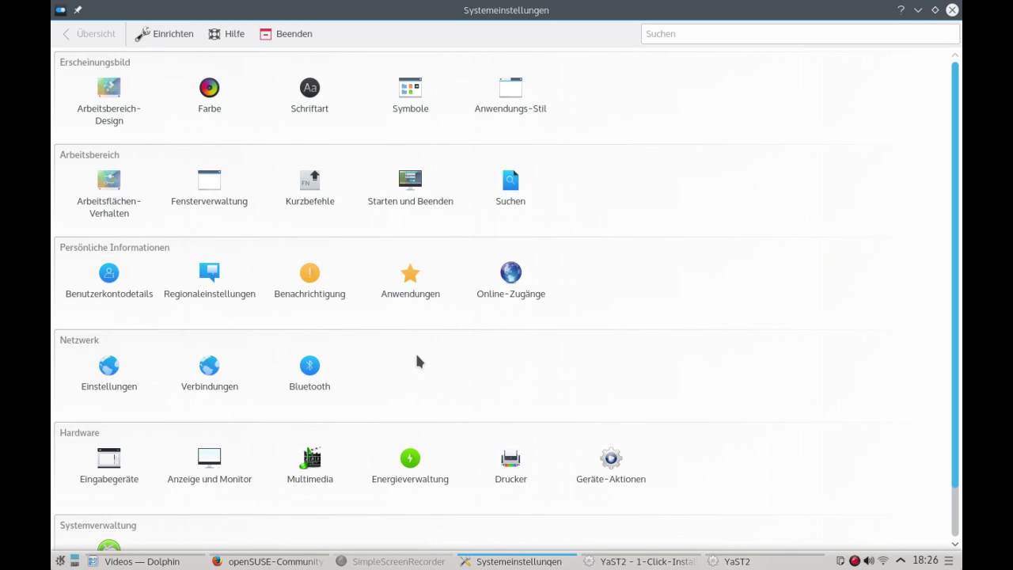
scroll(418, 362, "down", 1)
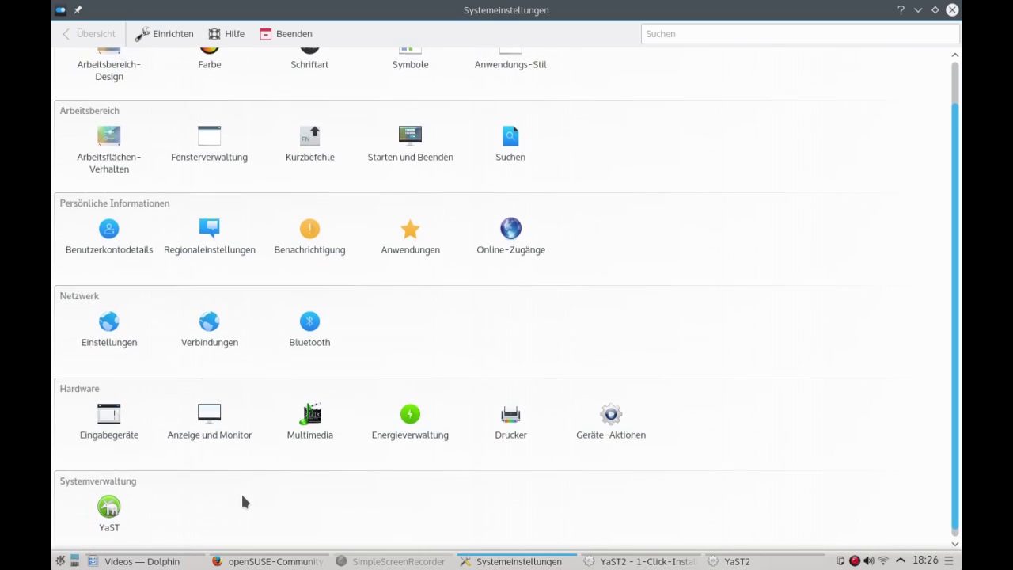
scroll(242, 497, "up", 1)
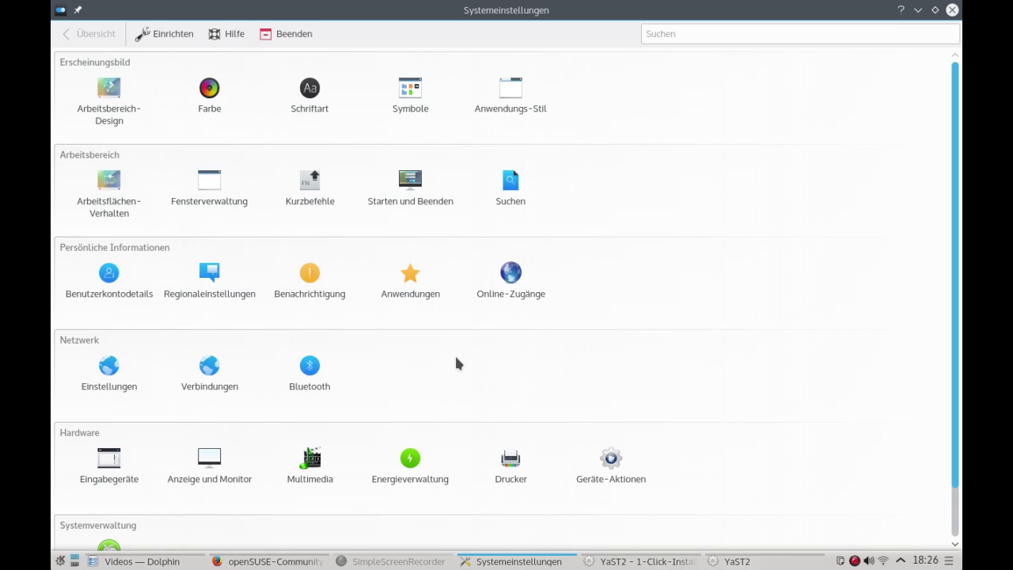
Step: Create a global shortcut of type Befehl/Adresse under Eigene Kurzbefehle and name it Terminal
left_click(317, 204)
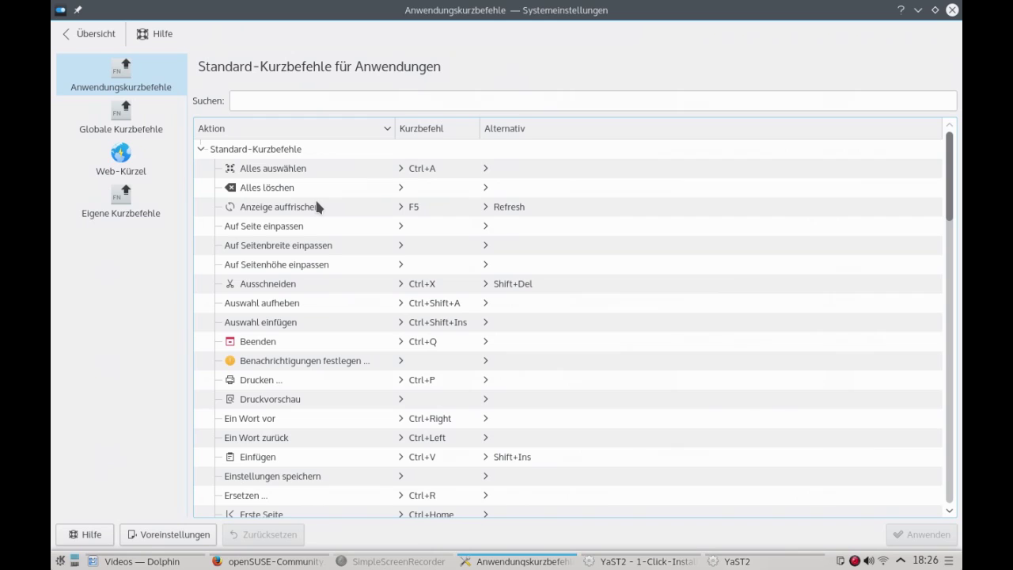
left_click(152, 210)
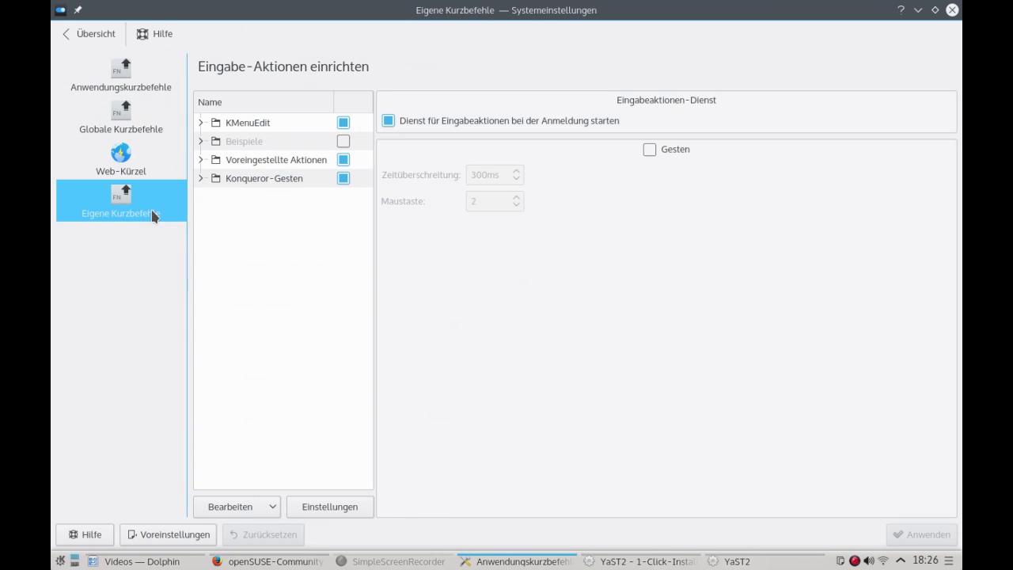
left_click(254, 507)
mouse_move(273, 427)
mouse_move(333, 432)
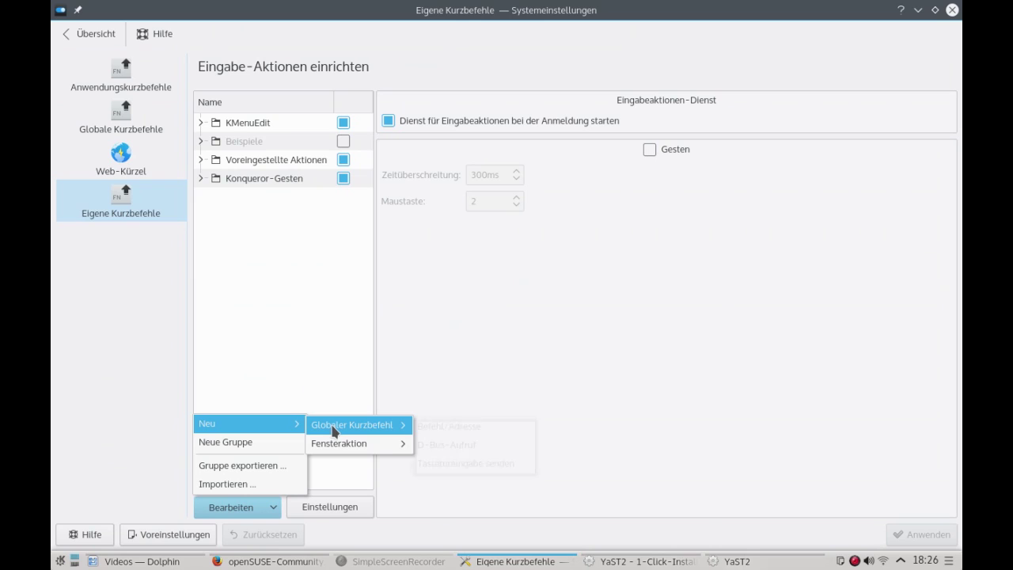
left_click(463, 430)
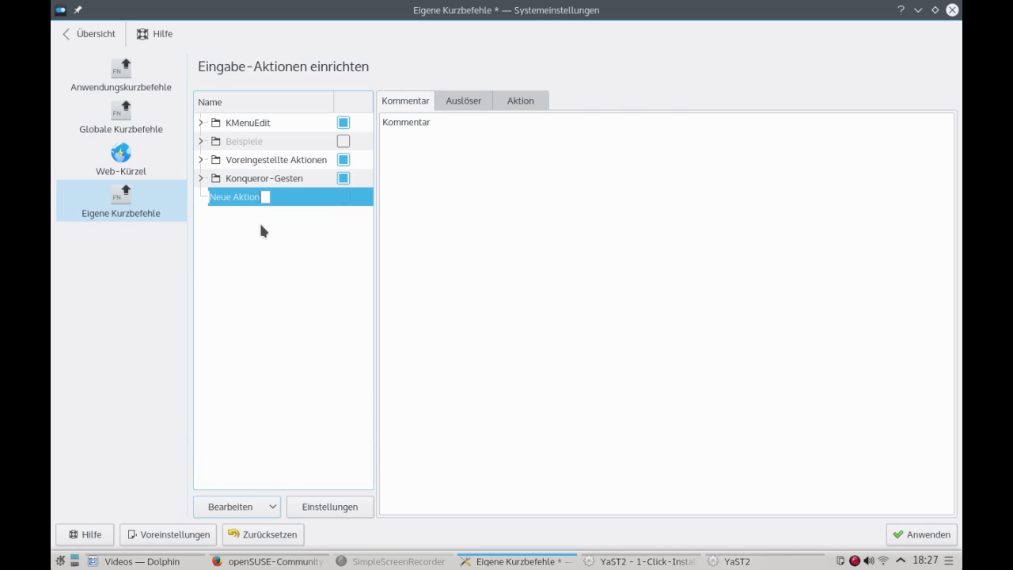
type("Termina")
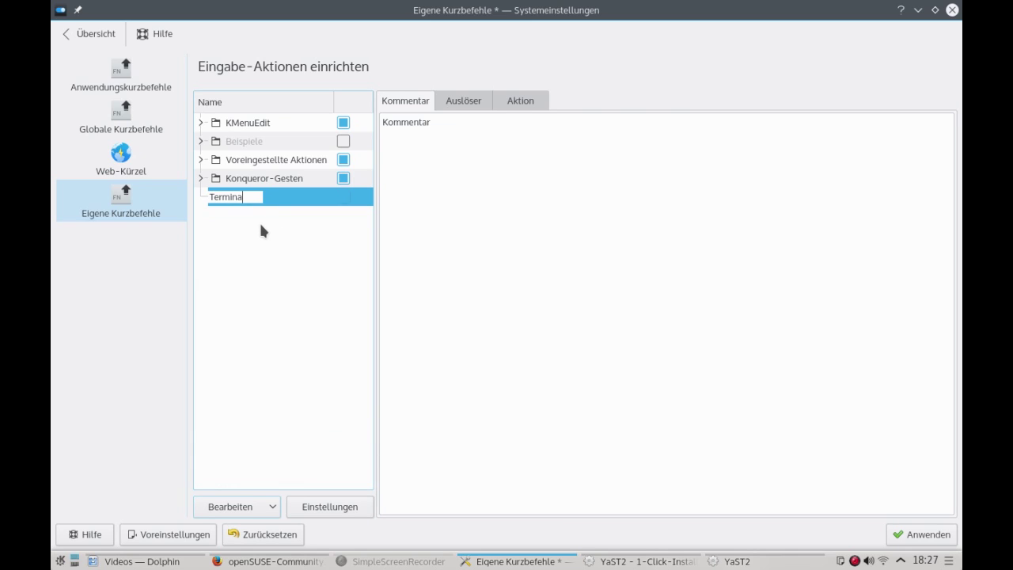
type("l")
key("Return")
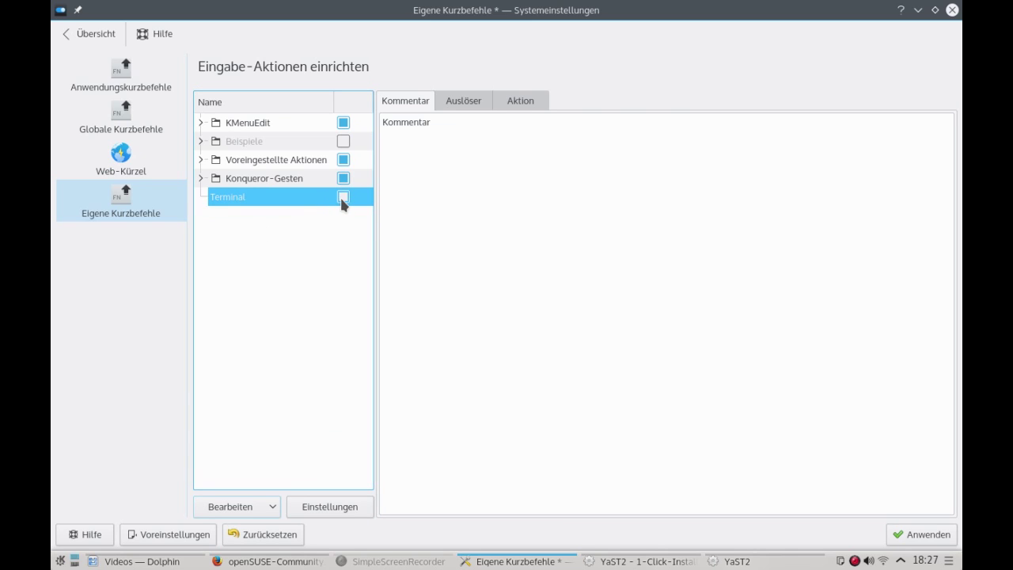
Step: Set the Terminal shortcut's comment to "Terminal öffnen" and its trigger to Ctrl+Alt+T
left_click(452, 117)
key("ctrl+a")
type("T")
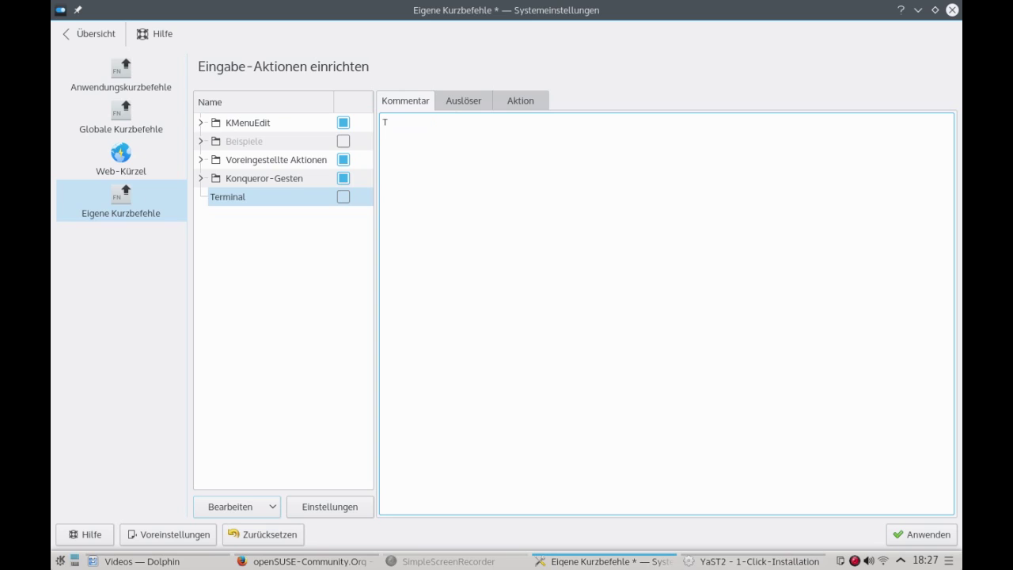
type("erminal öffnen")
left_click(463, 101)
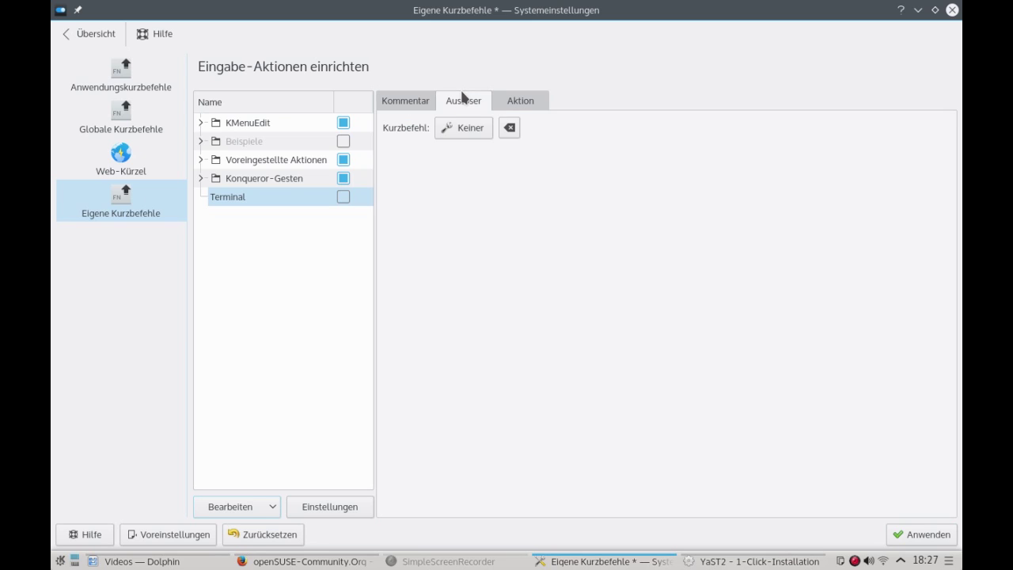
left_click(471, 128)
key("ctrl+alt+t")
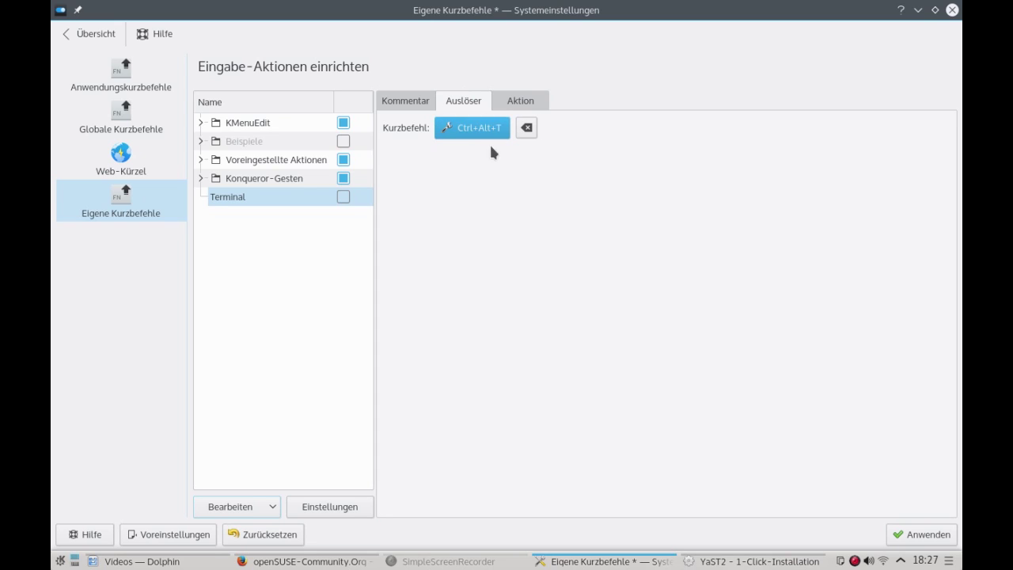
Step: Set the Terminal shortcut's command to konsole, enable the entry and apply the changes
left_click(516, 102)
left_click(507, 125)
type("ko")
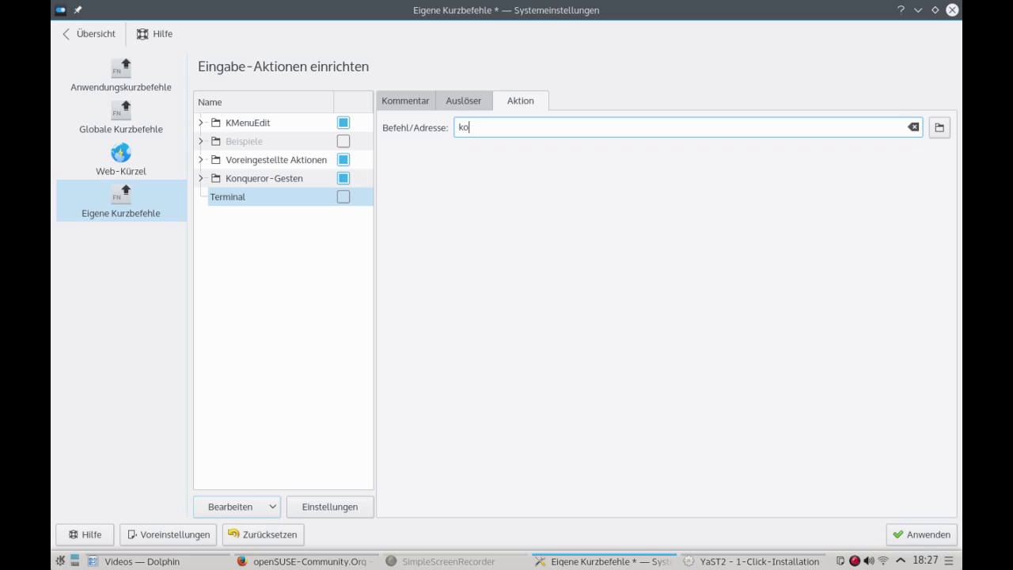
type("nsole")
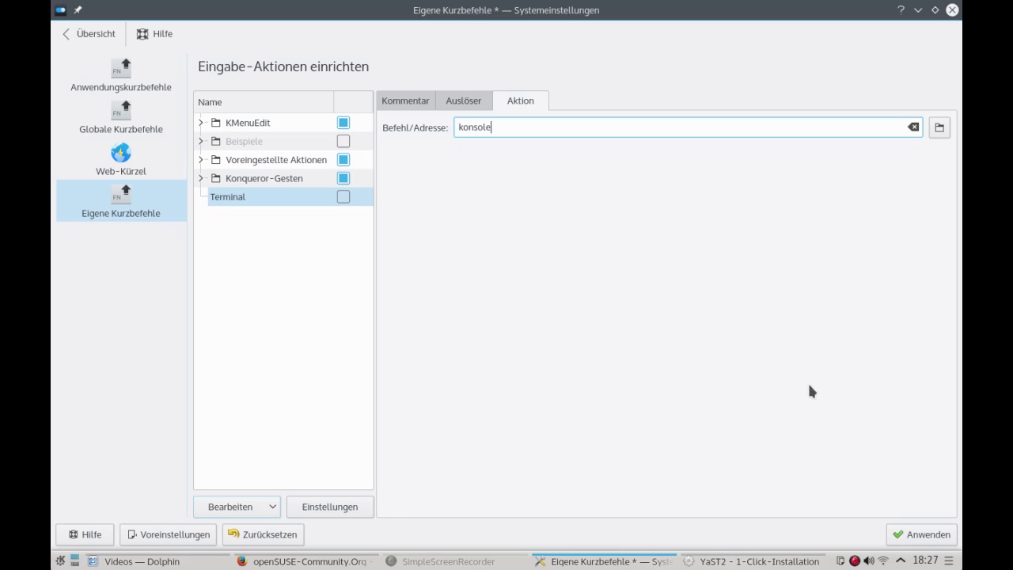
left_click(923, 534)
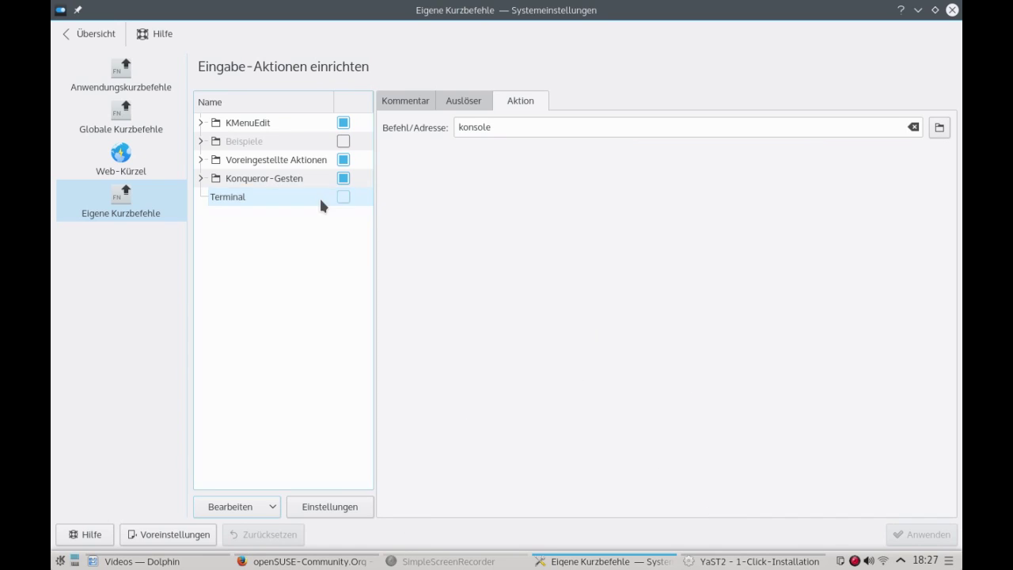
left_click(344, 197)
left_click(924, 538)
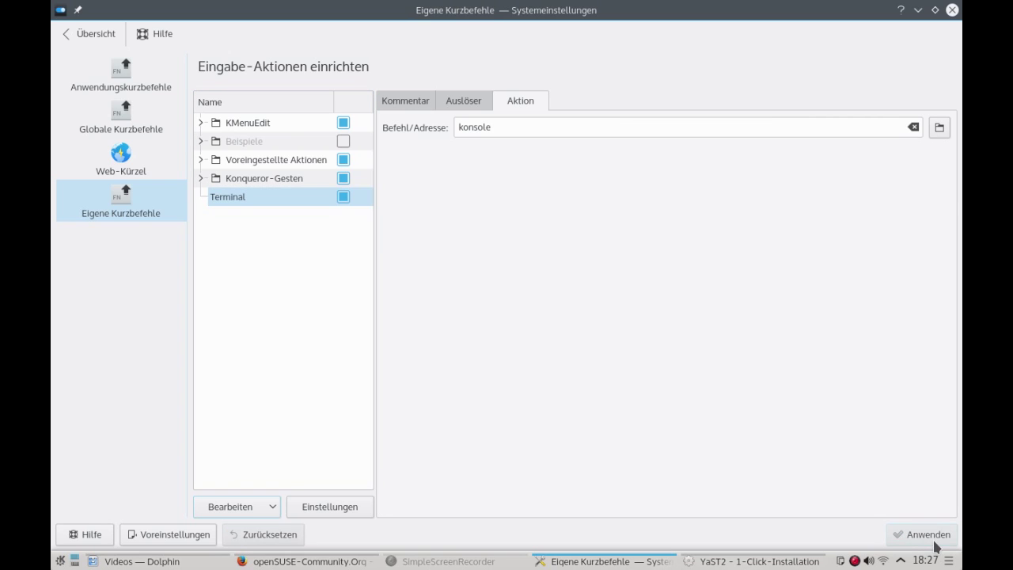
Step: Test the new Terminal shortcut, move the opened Konsole window towards the middle of the screen and close it
key("ctrl+alt+t")
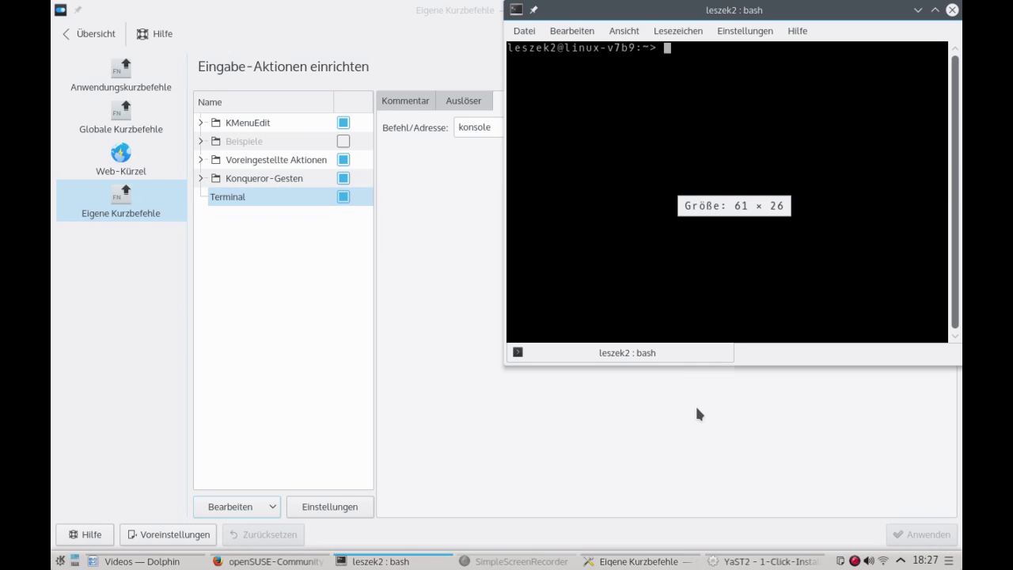
left_click_drag(704, 14, 533, 138)
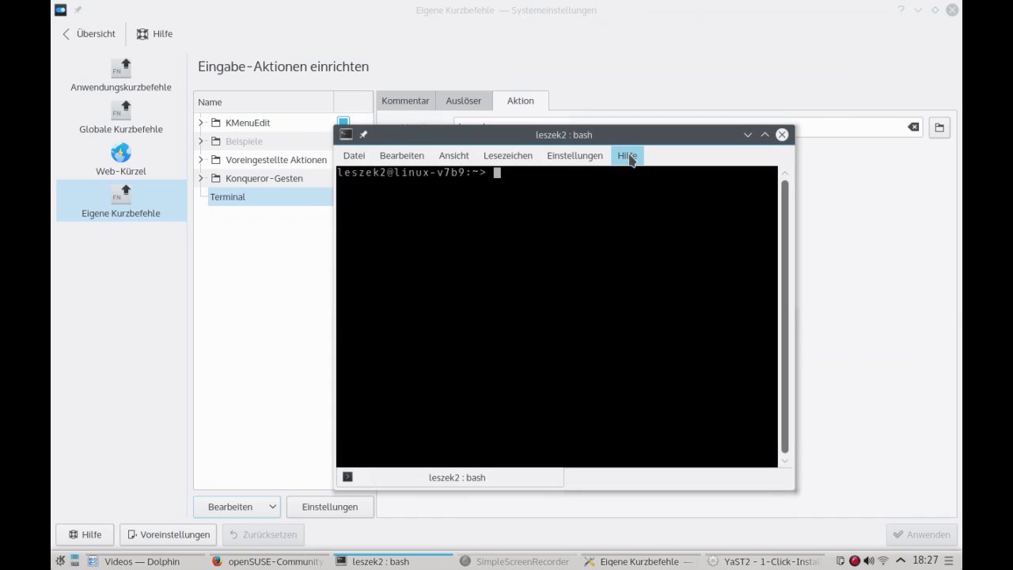
left_click(783, 134)
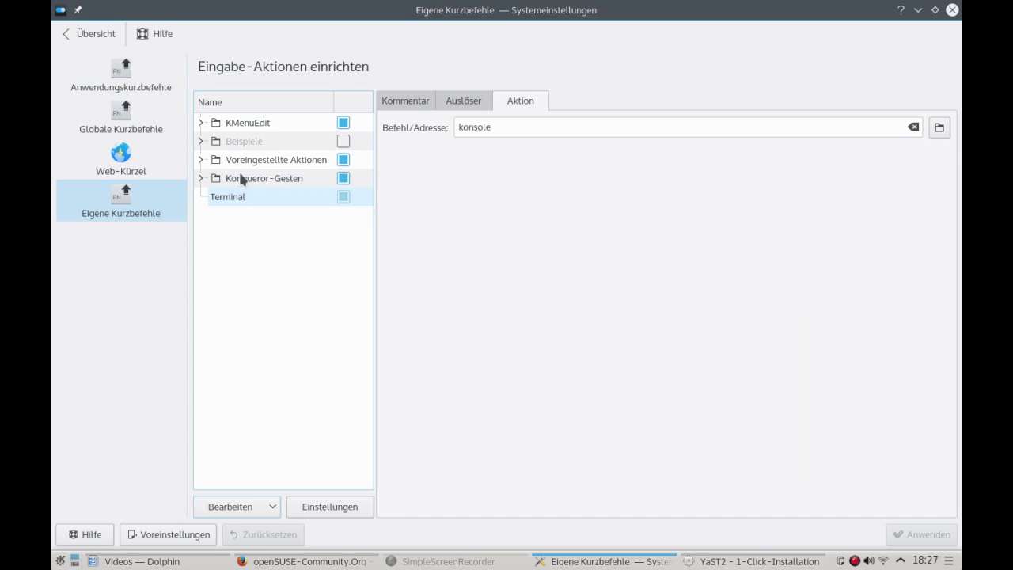
Step: Disable the Bluetooth startup service in the Hintergrunddienste settings of Starten und Beenden and apply the change
left_click(97, 34)
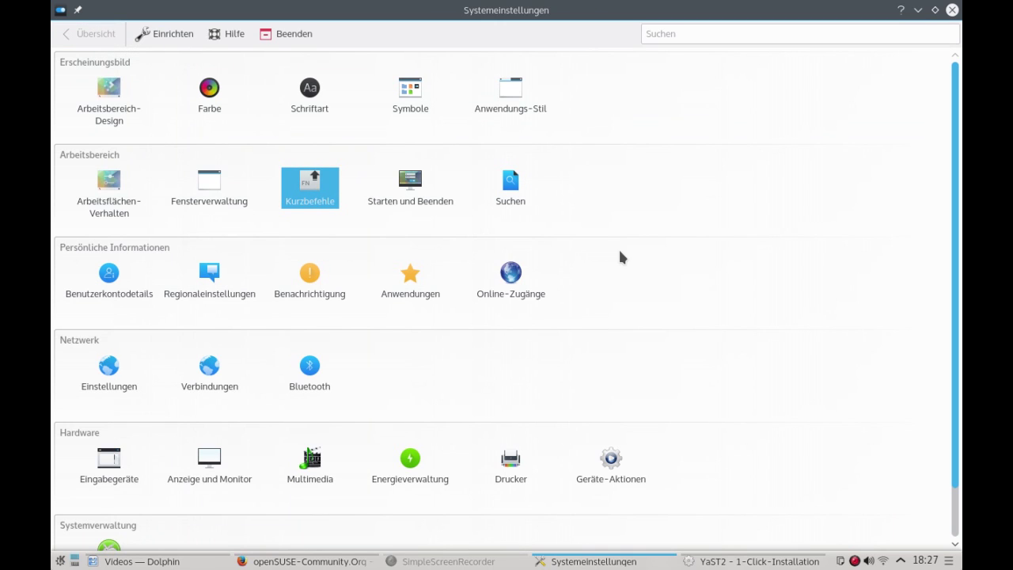
left_click(413, 202)
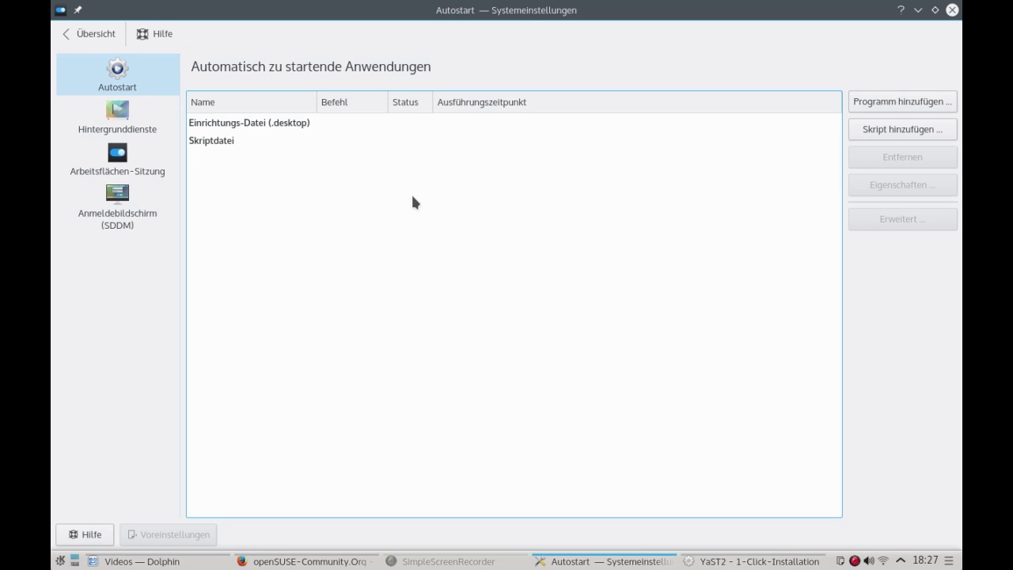
left_click(157, 123)
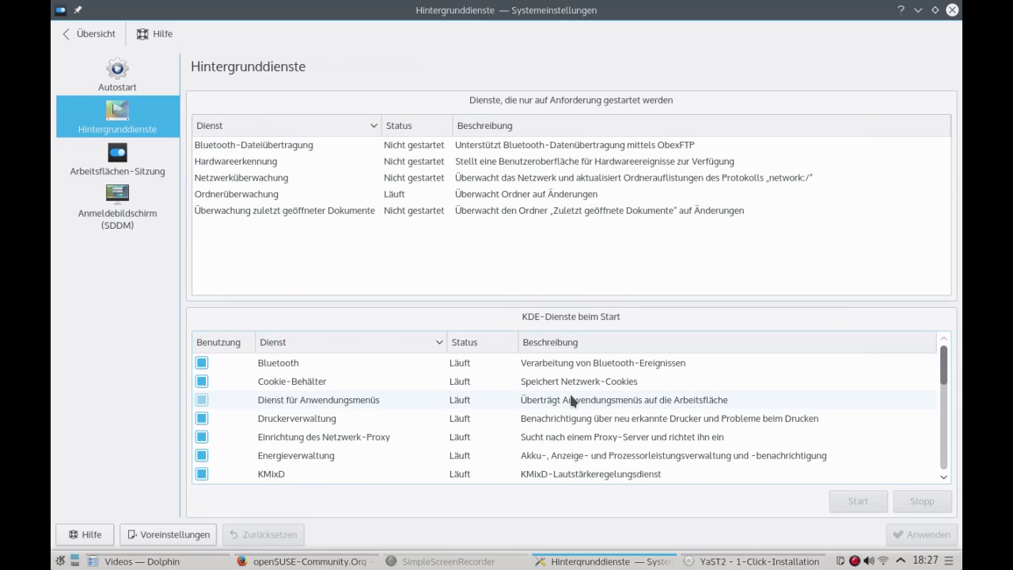
left_click(202, 363)
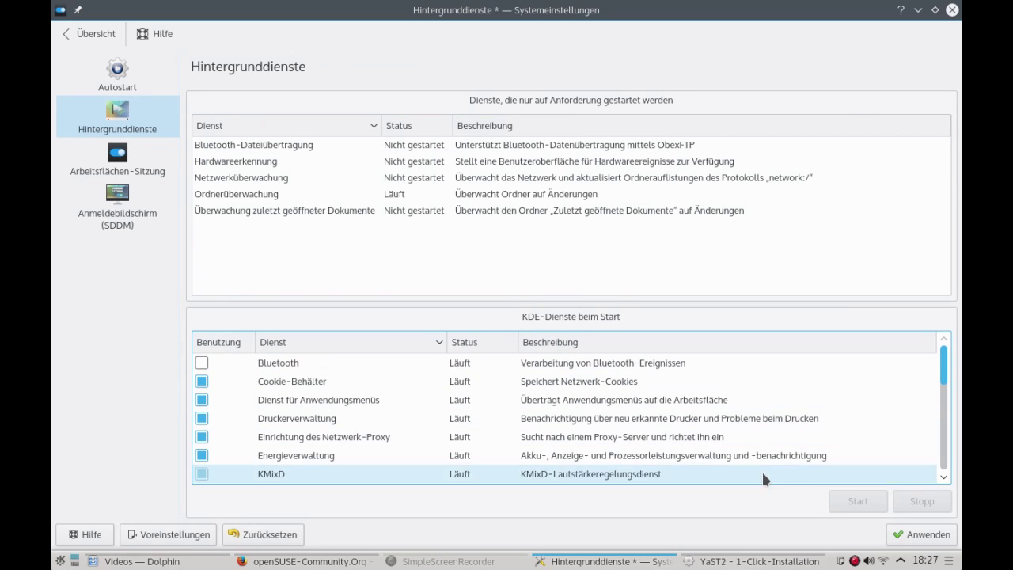
left_click(904, 537)
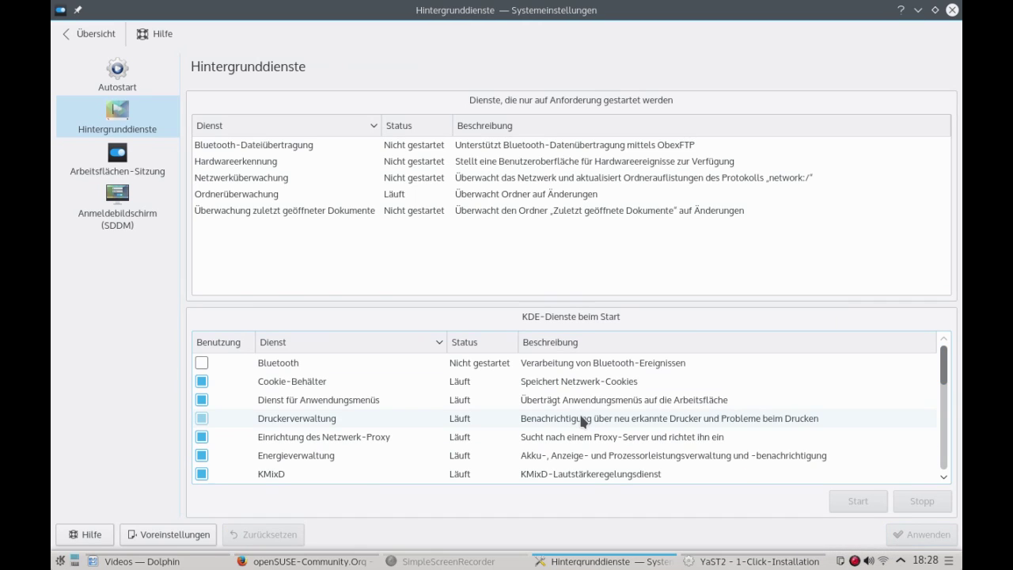
Step: Examine the whole list of KDE startup services and their status in the Hintergrunddienste settings
scroll(583, 422, "down", 1)
scroll(583, 422, "down", 1)
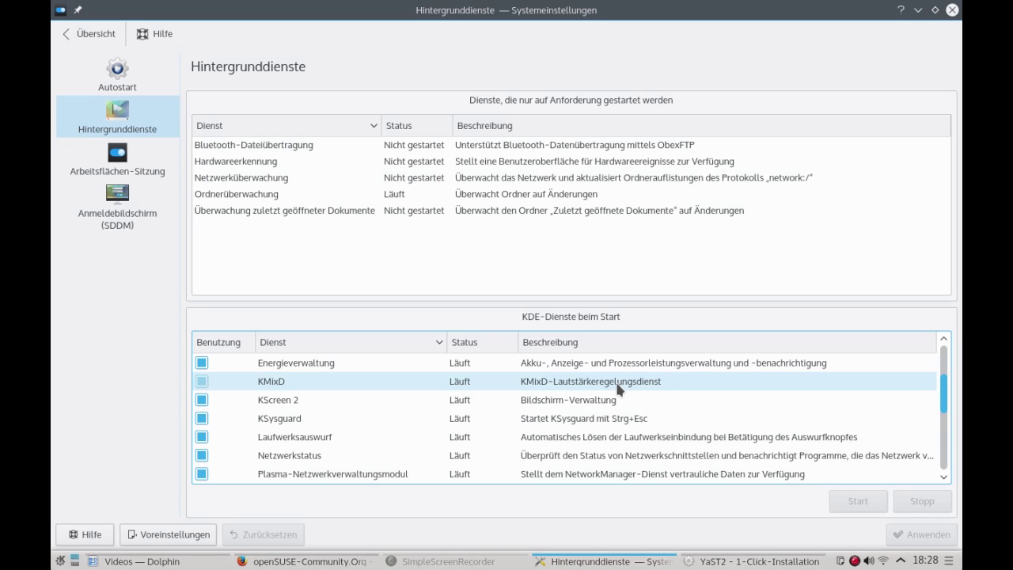
scroll(683, 422, "up", 1)
scroll(684, 424, "down", 4)
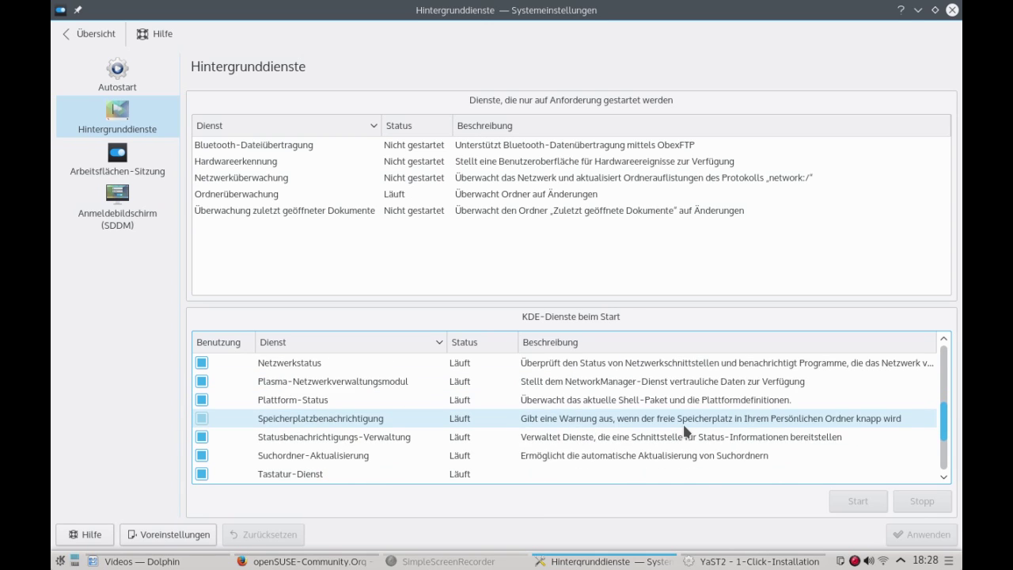
scroll(684, 431, "down", 1)
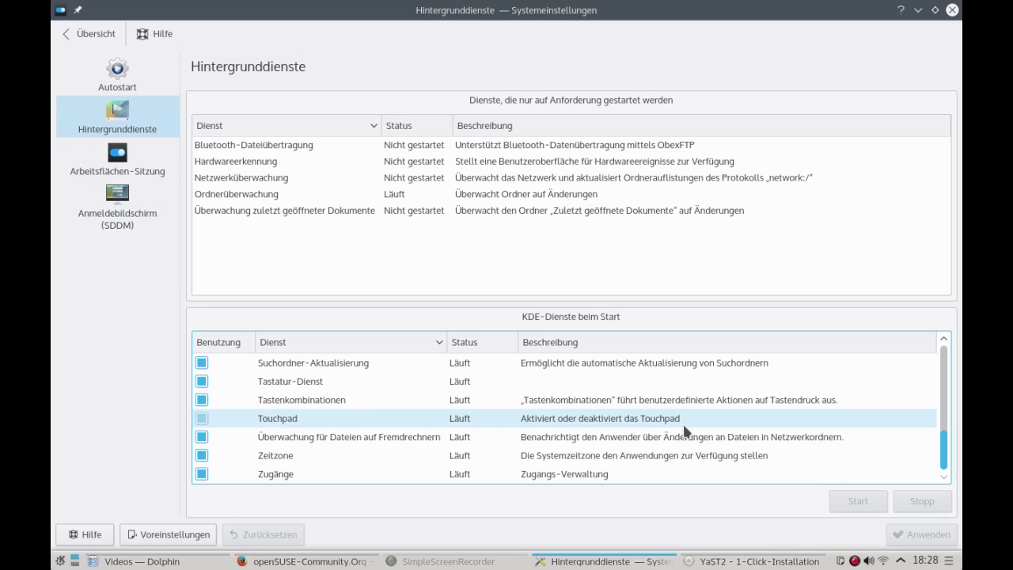
scroll(685, 430, "up", 5)
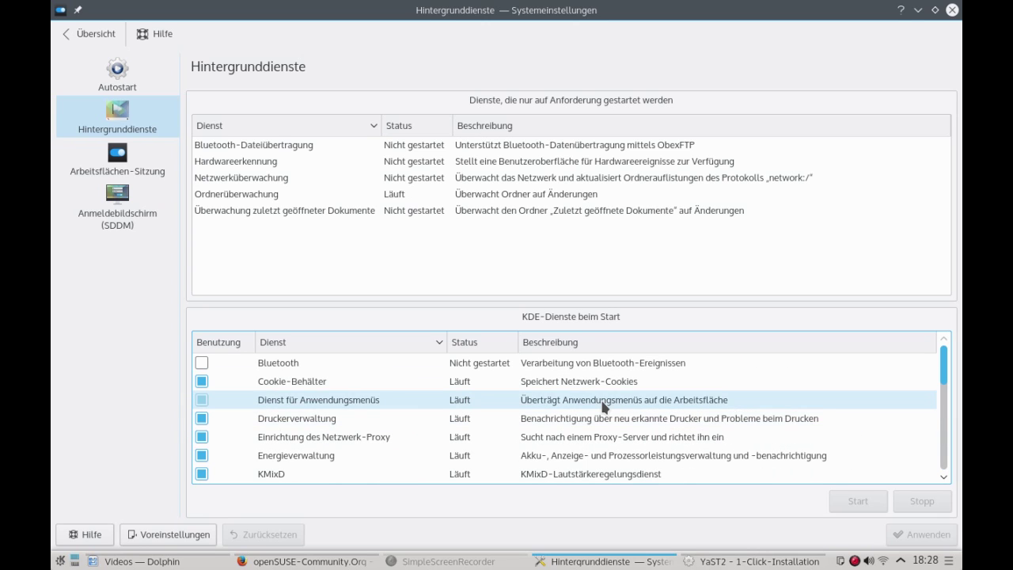
scroll(617, 404, "down", 3)
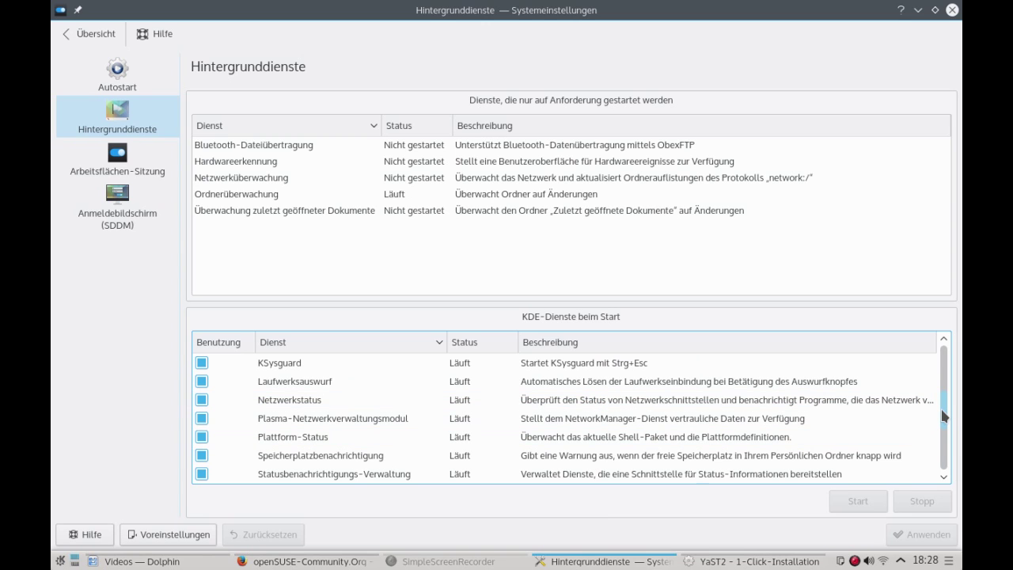
left_click_drag(944, 415, 784, 345)
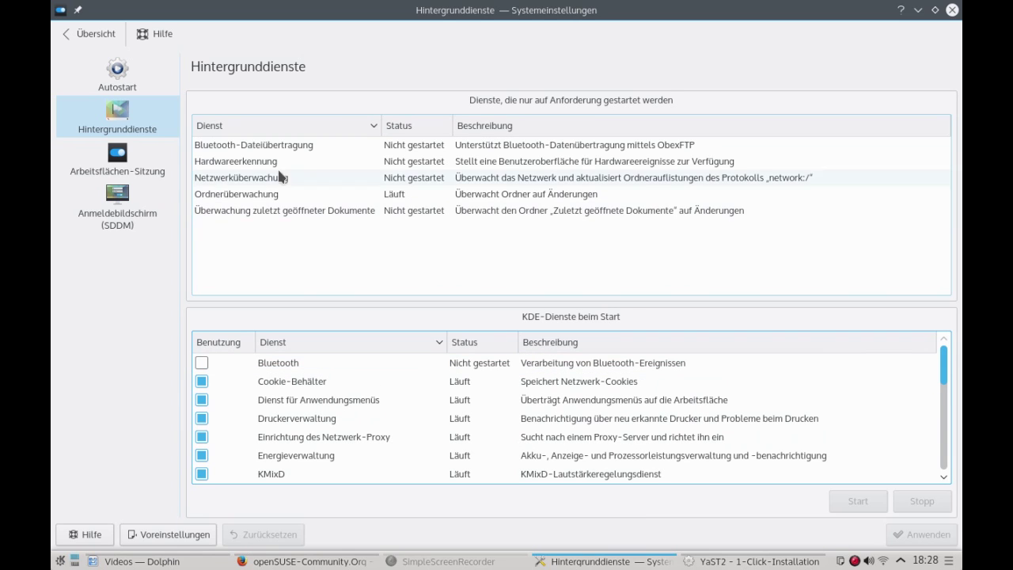
Step: Review the Arbeitsflächen-Sitzung options and the Anmeldebildschirm (SDDM) designs, and return to the settings overview
left_click(144, 177)
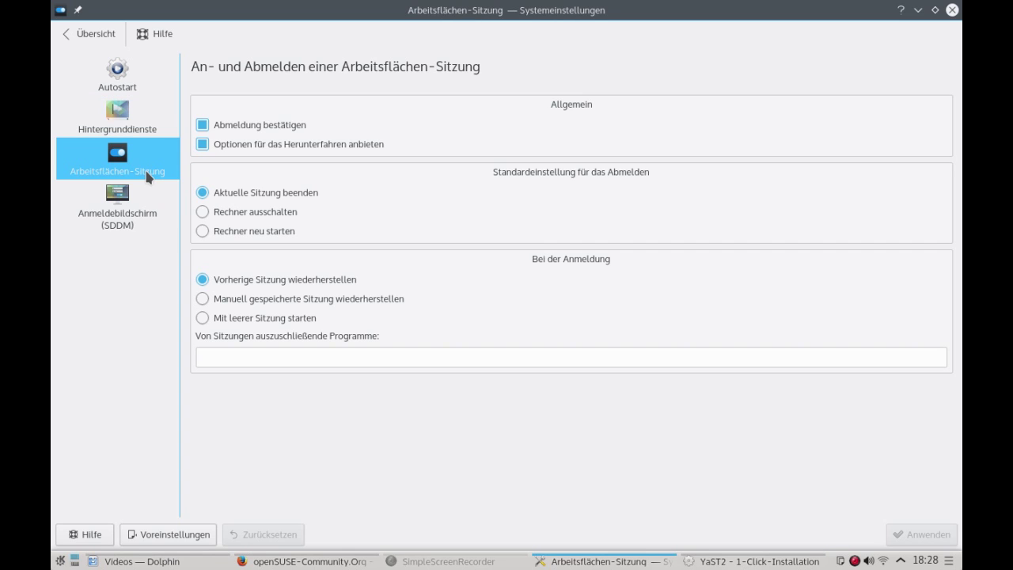
left_click(305, 281)
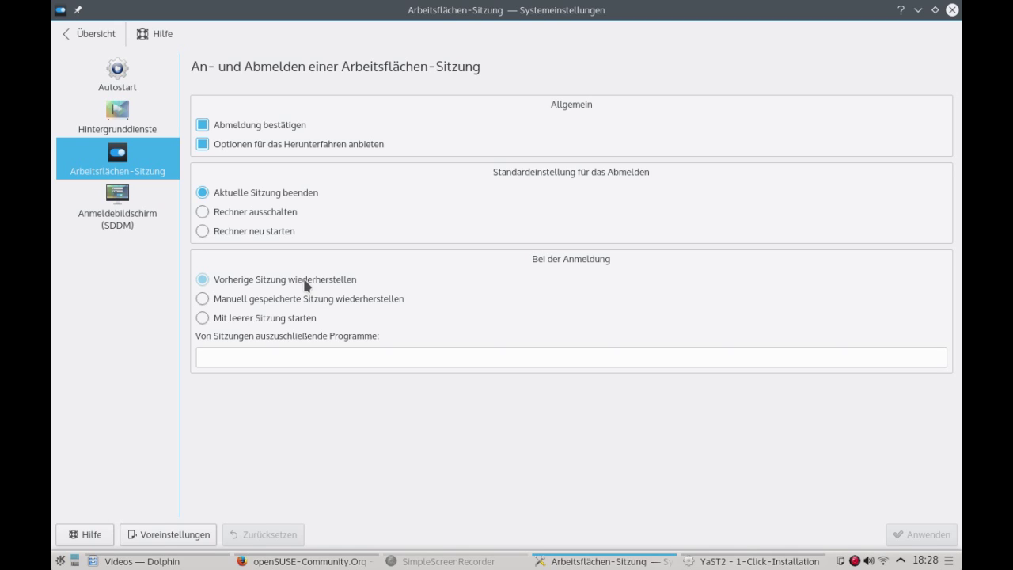
left_click(136, 219)
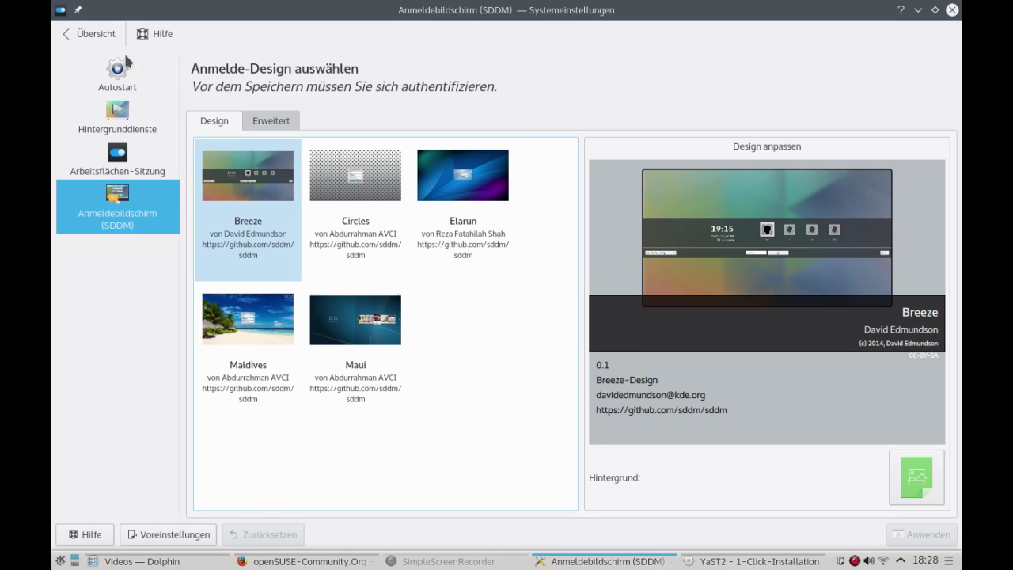
left_click(83, 33)
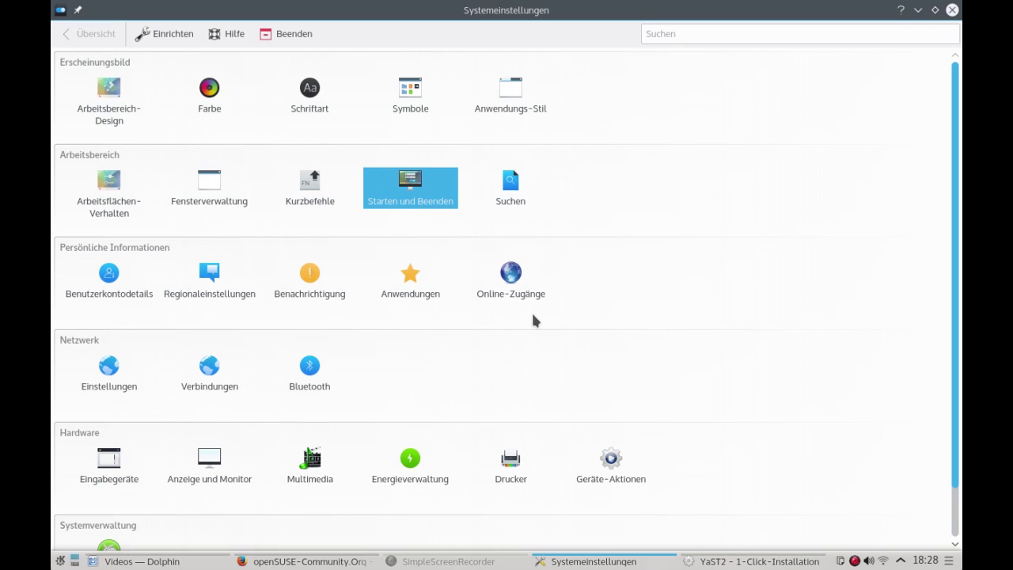
Step: Look through the Plasma-Suche modules and the Dateisuche settings under Suchen, and return to the settings overview
left_click(507, 189)
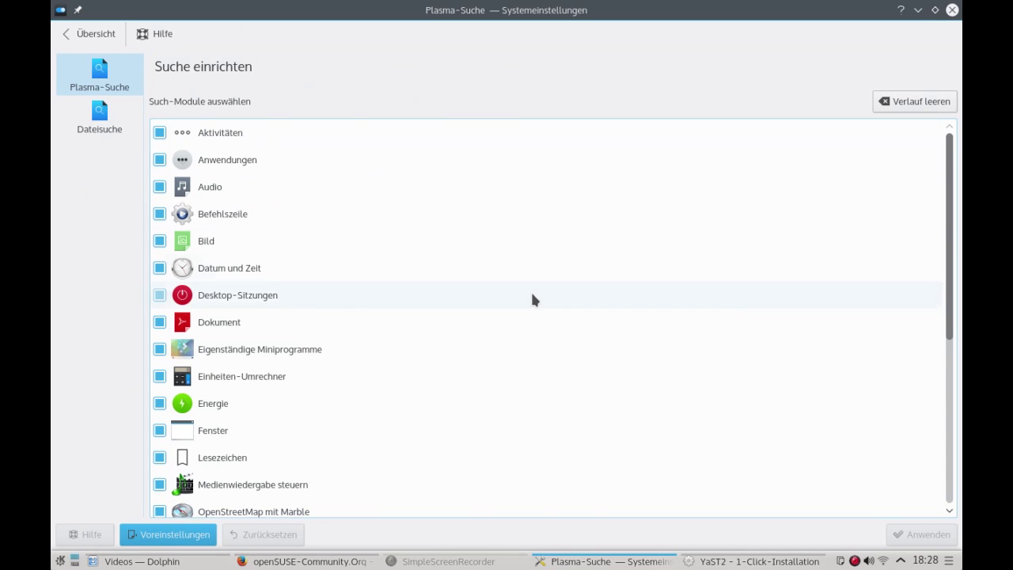
scroll(392, 376, "down", 4)
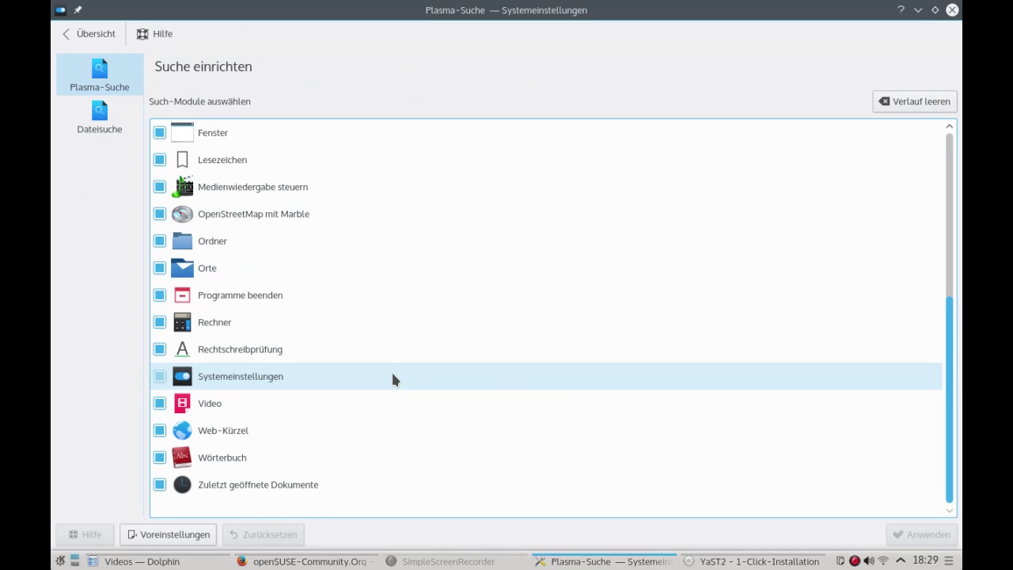
scroll(393, 380, "up", 5)
left_click(102, 133)
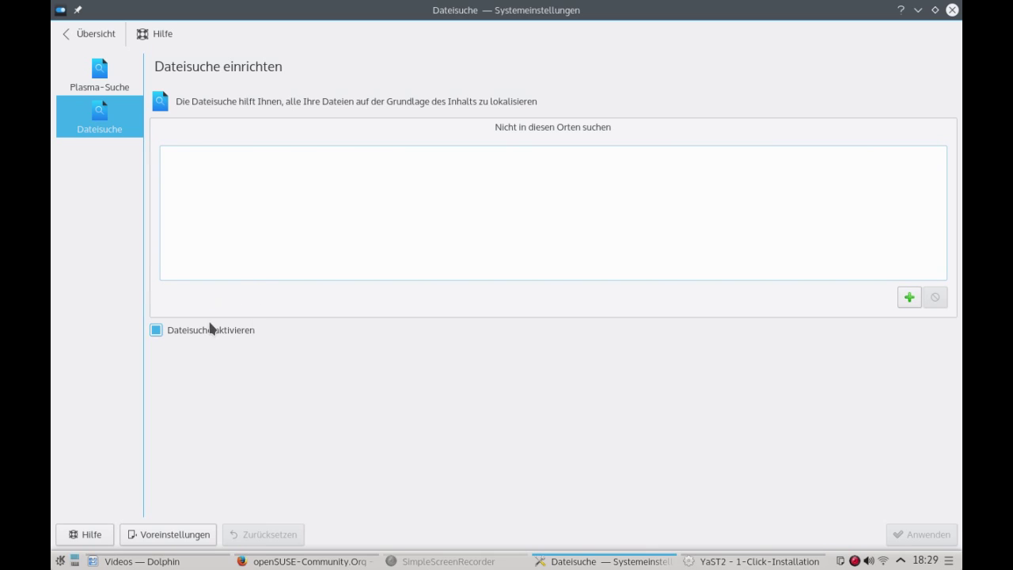
left_click(85, 33)
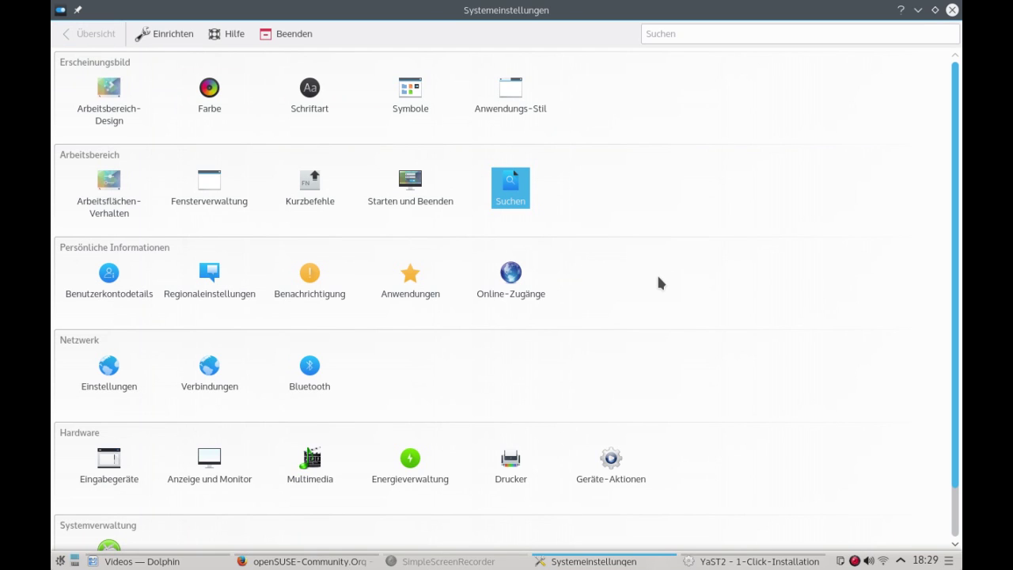
Step: Close Systemeinstellungen and finish the YaST2 1-Click-Installation of the openSUSE KDE codecs
scroll(659, 282, "down", 2)
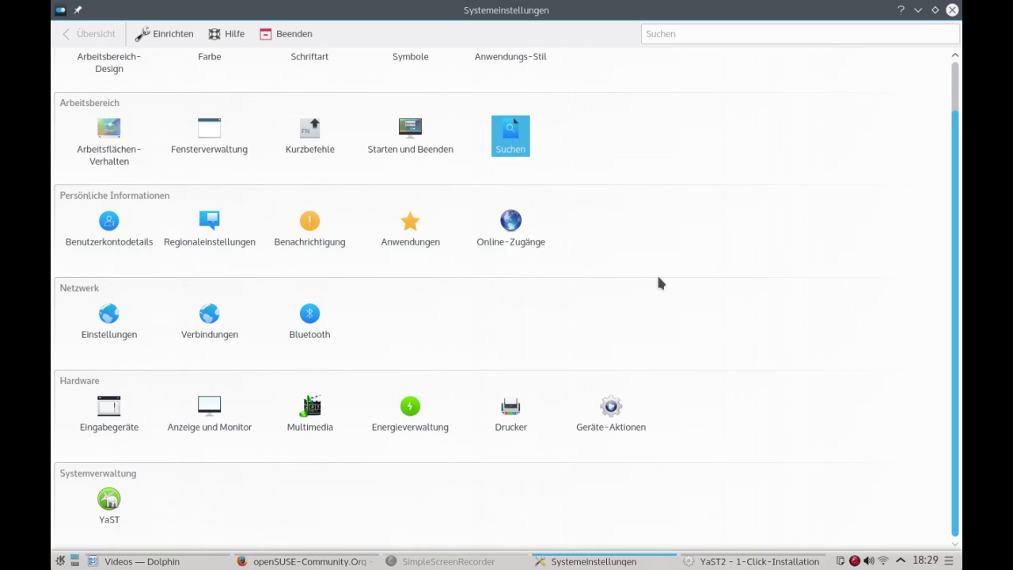
scroll(660, 283, "up", 2)
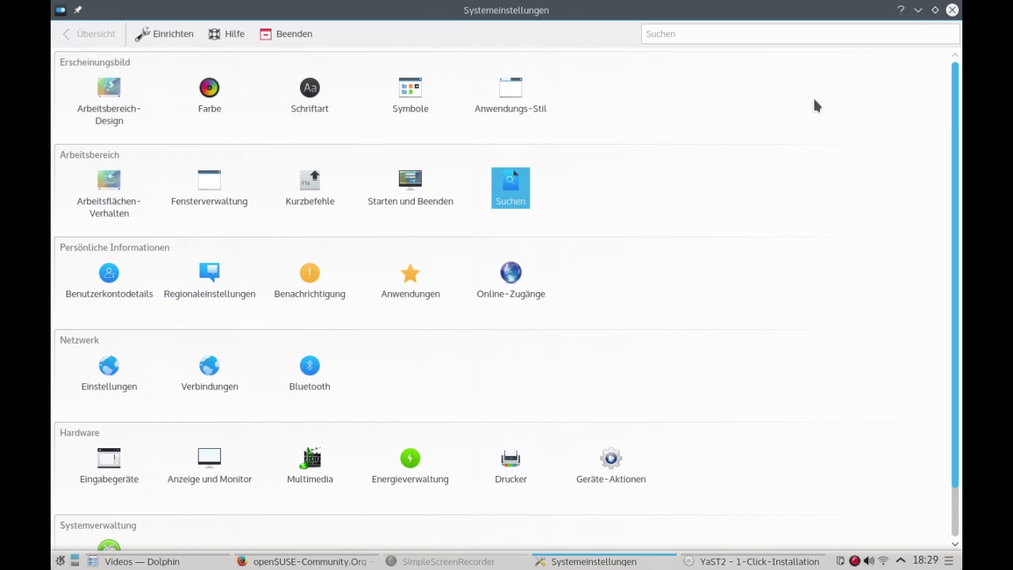
left_click(953, 10)
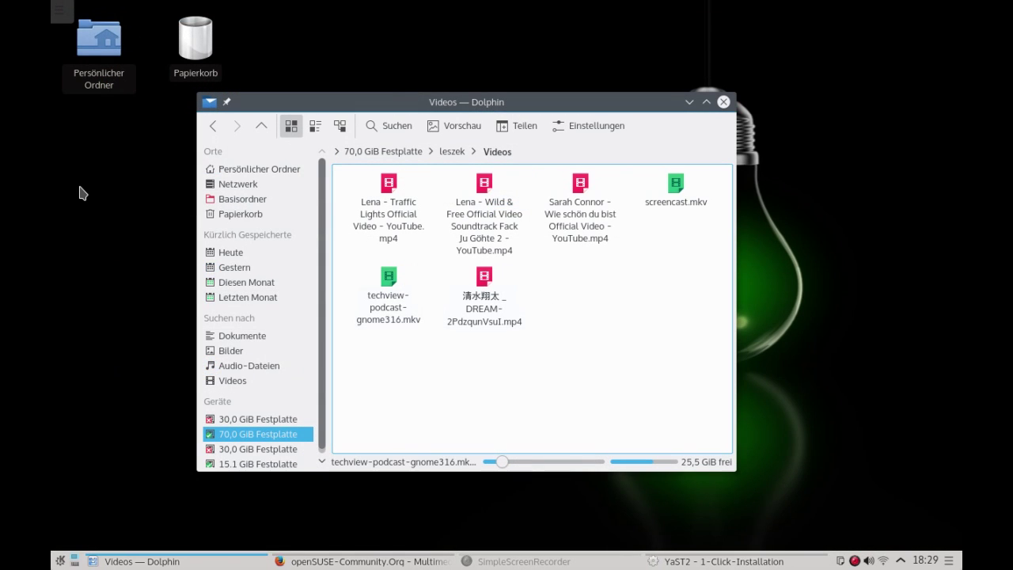
left_click(681, 558)
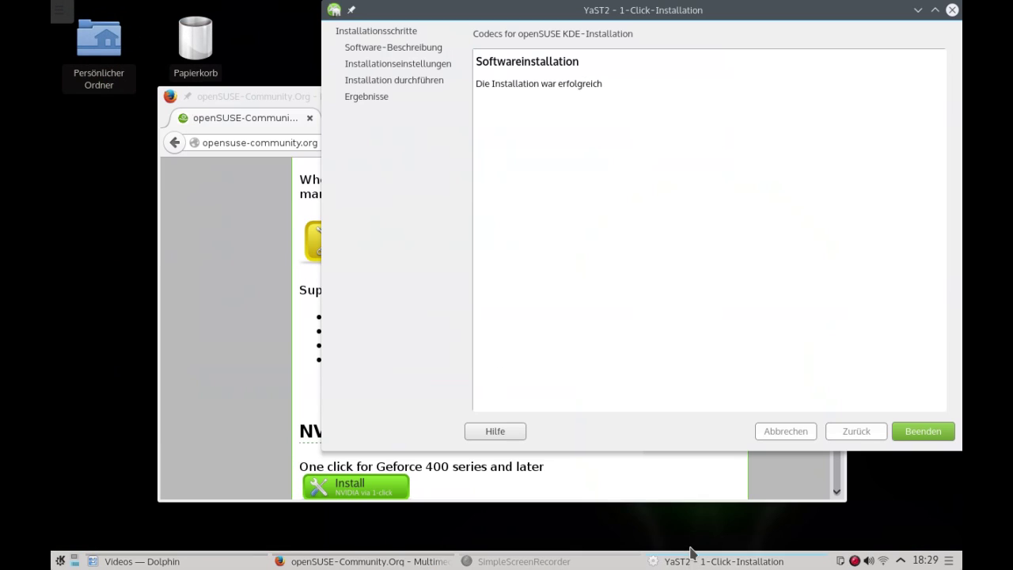
left_click(924, 427)
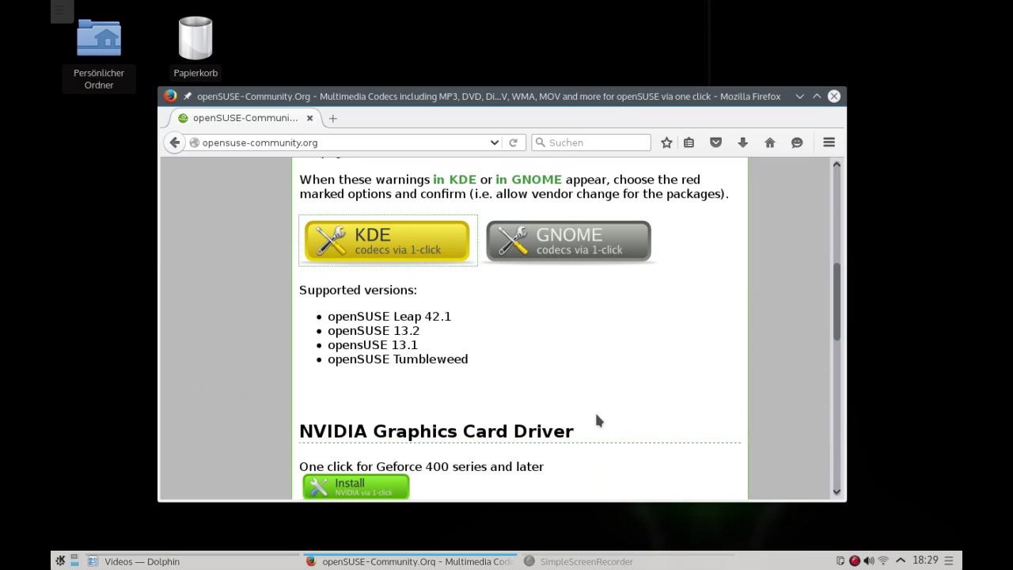
Step: Play the "Lena - Wild & Free" video from Dolphin's Videos folder, centre the player window and skip ahead to about 2:20
left_click(213, 561)
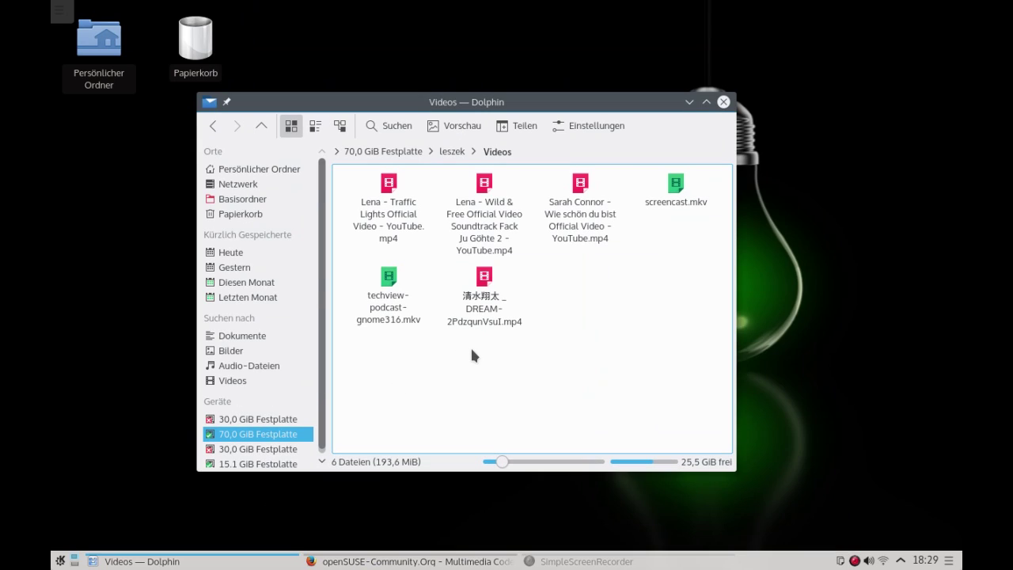
double_click(506, 228)
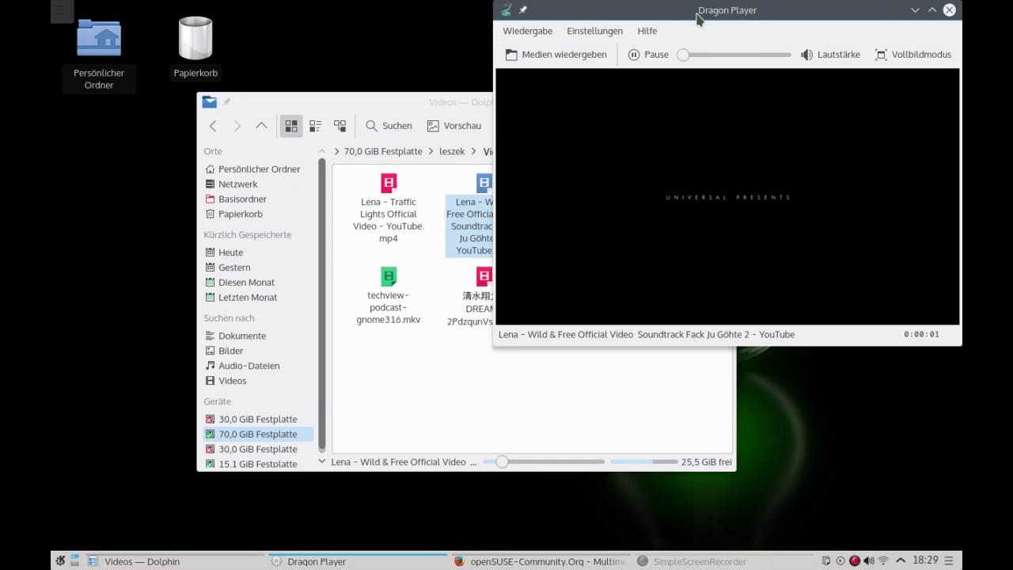
left_click_drag(697, 17, 483, 135)
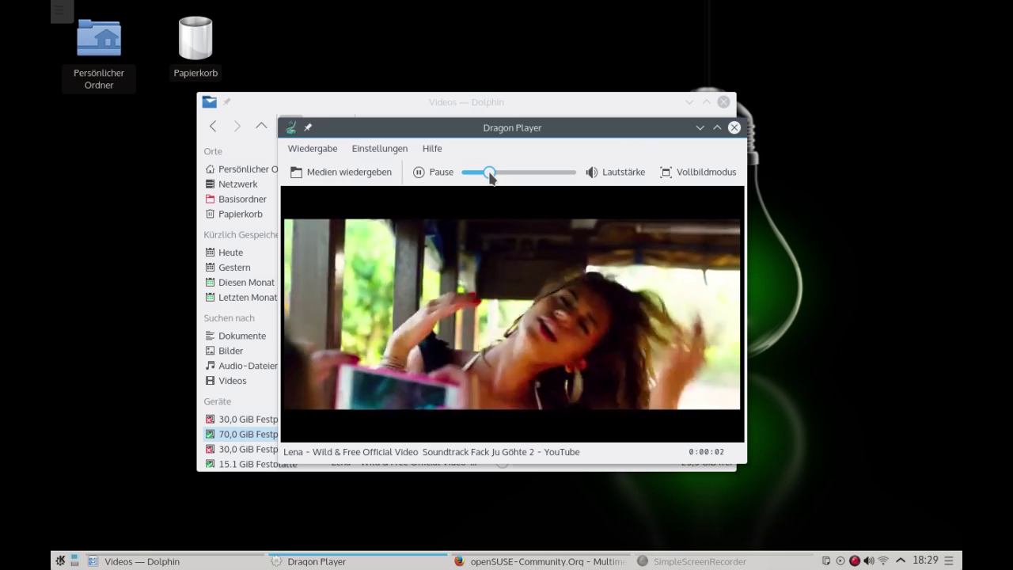
left_click_drag(491, 173, 543, 174)
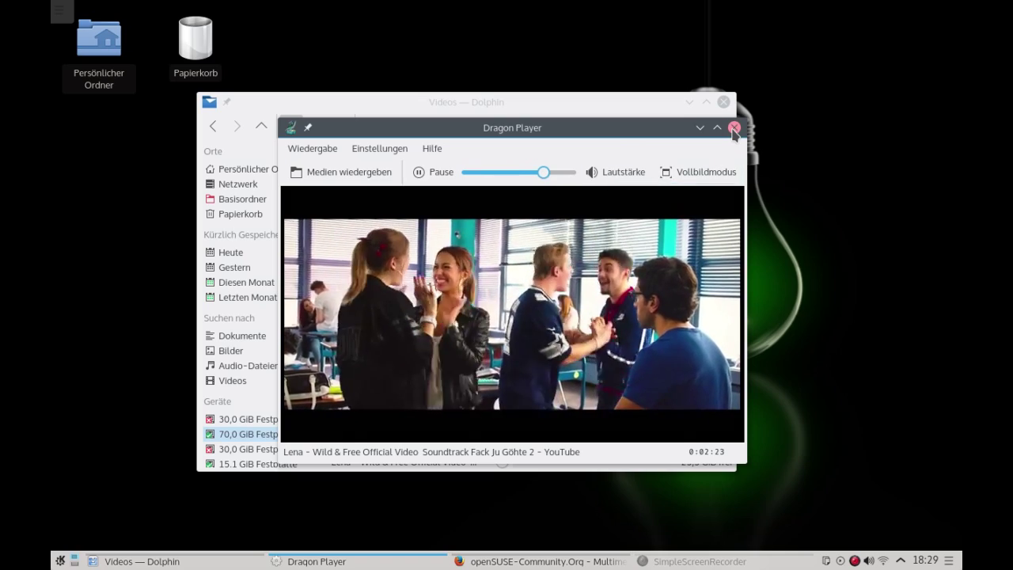
Step: Show the video in full screen, return to the windowed view, close Dragon Player and clear the file selection in Dolphin
left_click(699, 172)
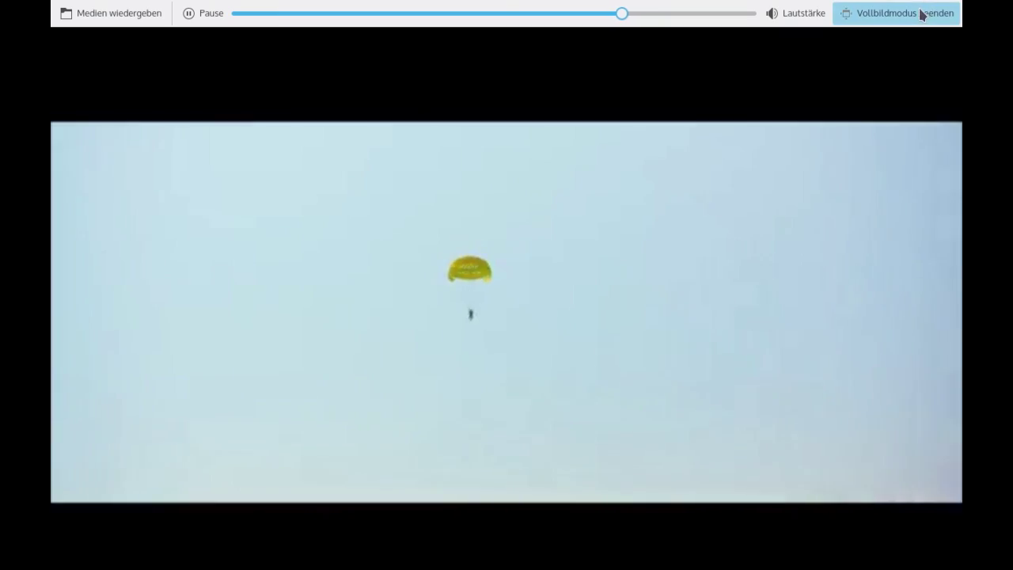
left_click(922, 14)
left_click(733, 100)
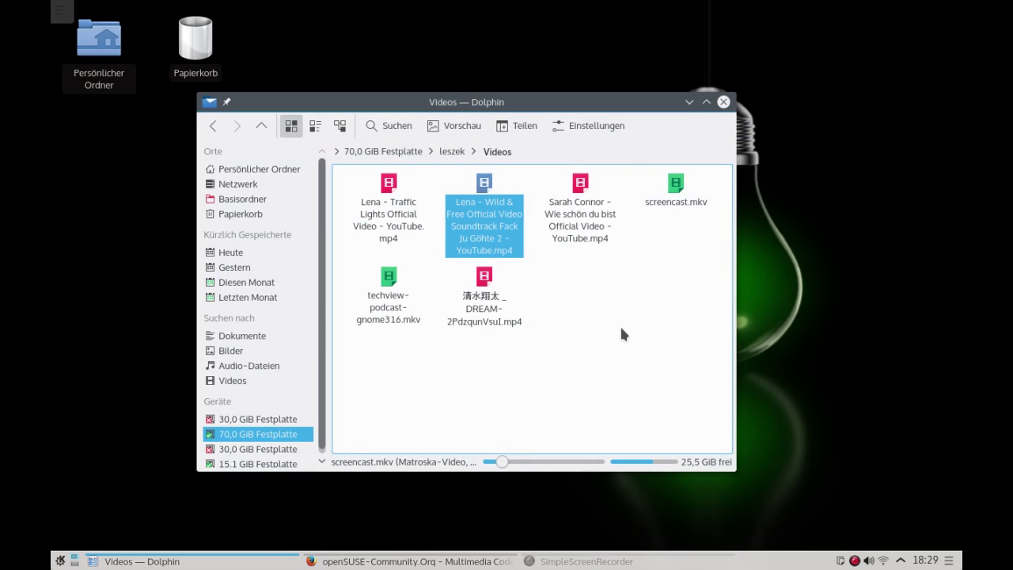
left_click(622, 330)
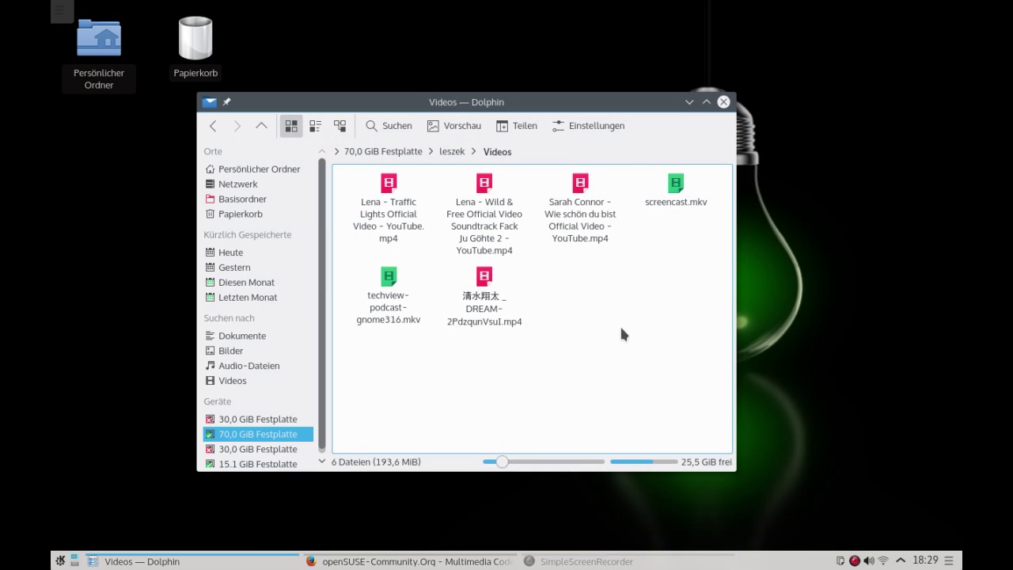
Step: Play screencast.mkv in Dragon Player, pause it, move the player window down and close it
left_click_drag(575, 102, 604, 106)
double_click(708, 206)
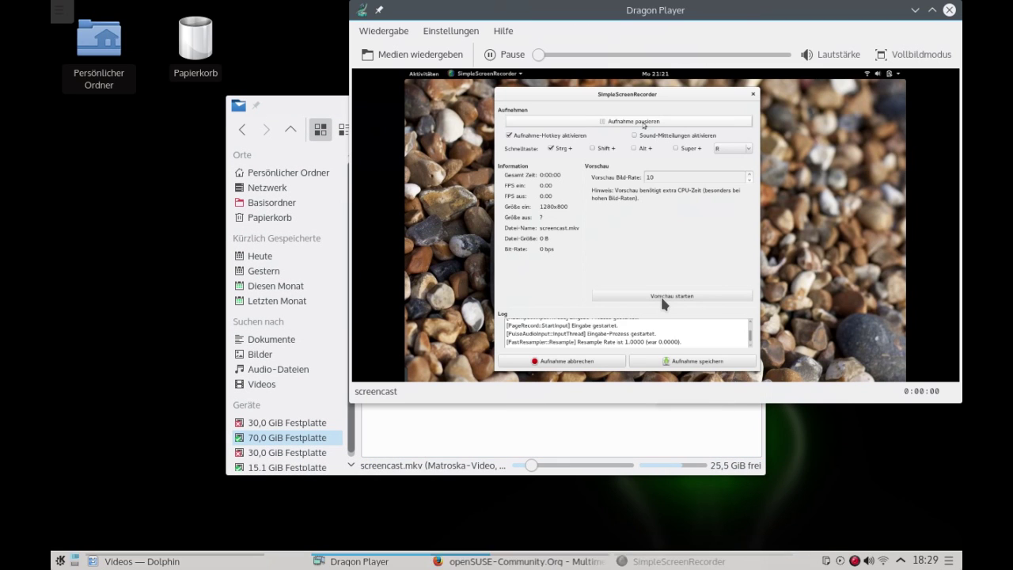
left_click(504, 62)
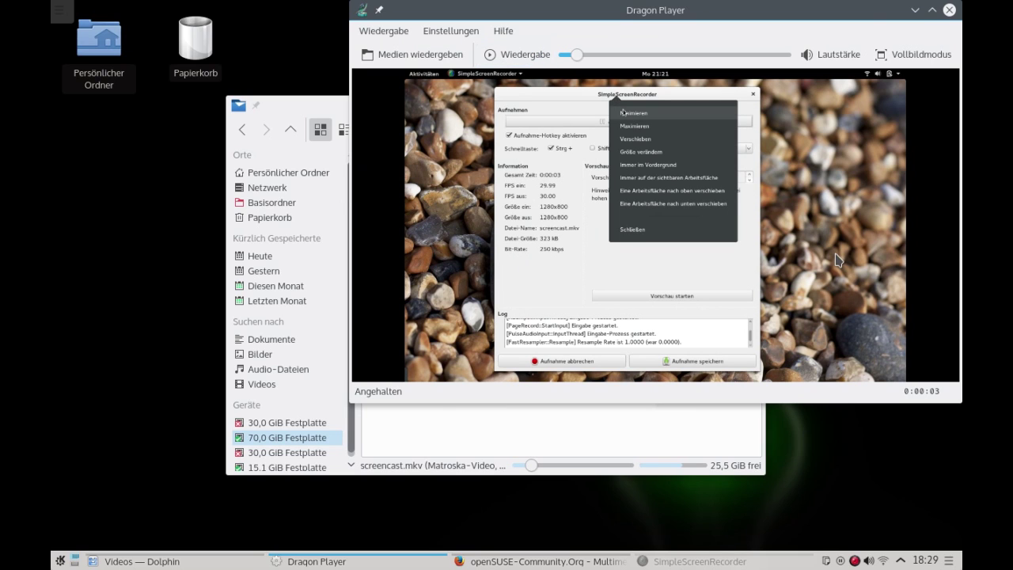
left_click_drag(865, 15, 831, 92)
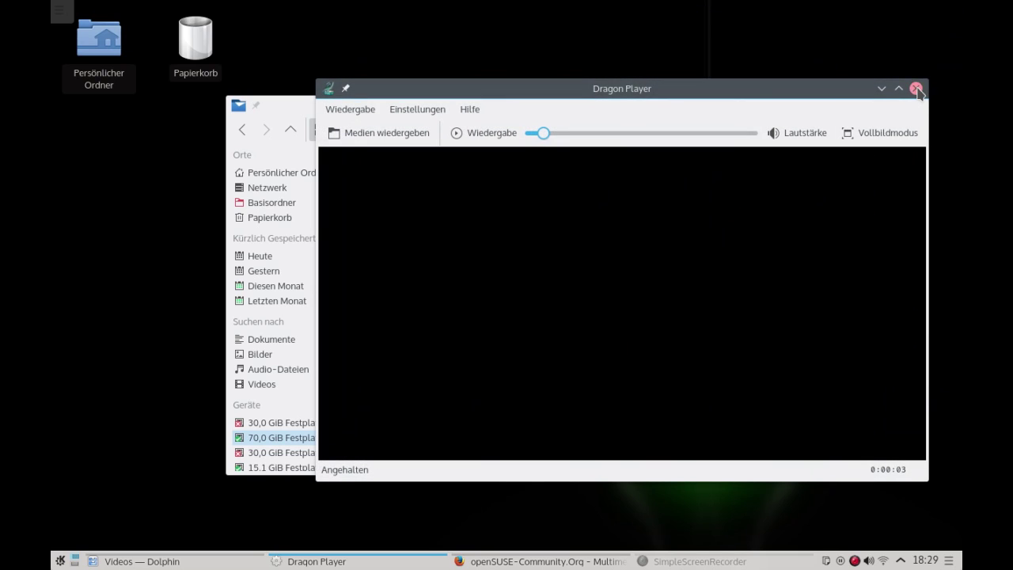
left_click(916, 105)
left_click(575, 359)
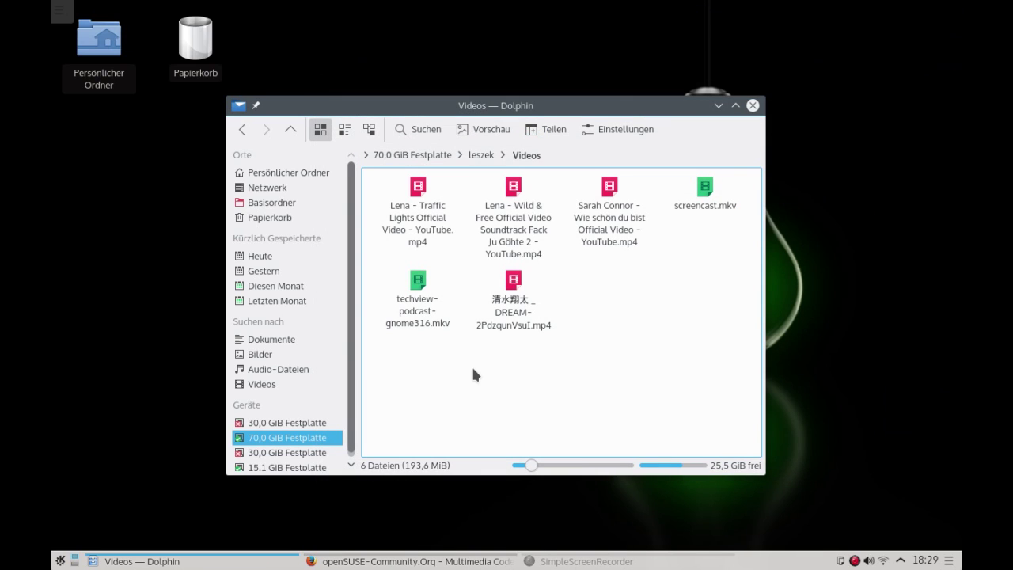
Step: Browse the Audiobooks and Podcasts folders from the parent folder of Videos, and return to that parent folder
left_click(288, 128)
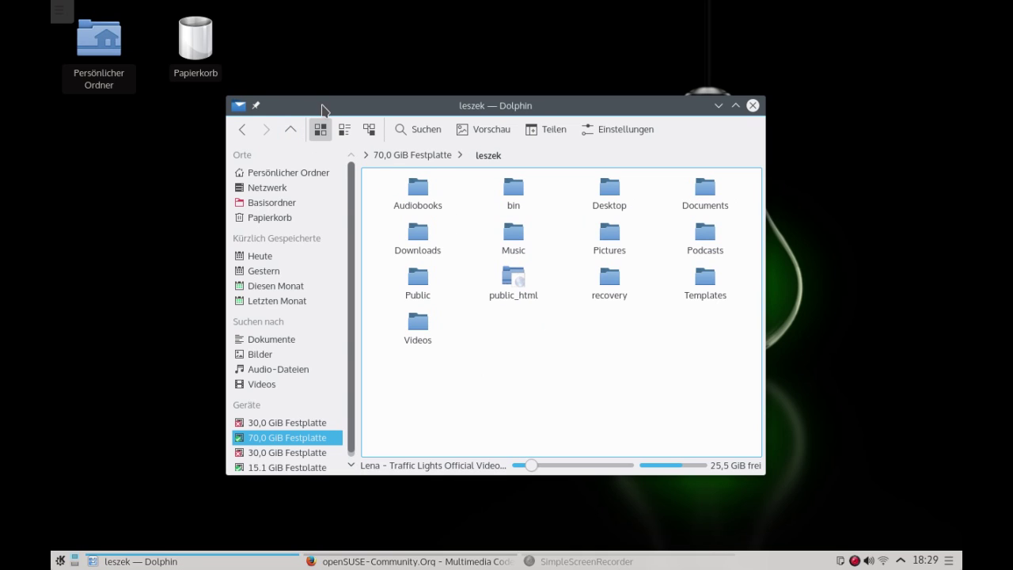
left_click_drag(322, 109, 276, 109)
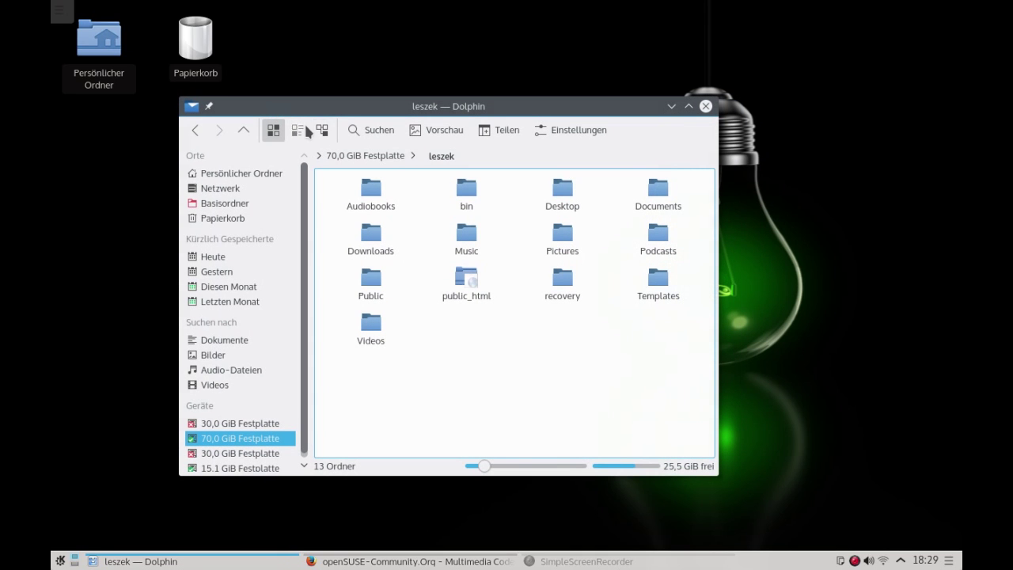
left_click(384, 209)
left_click(243, 130)
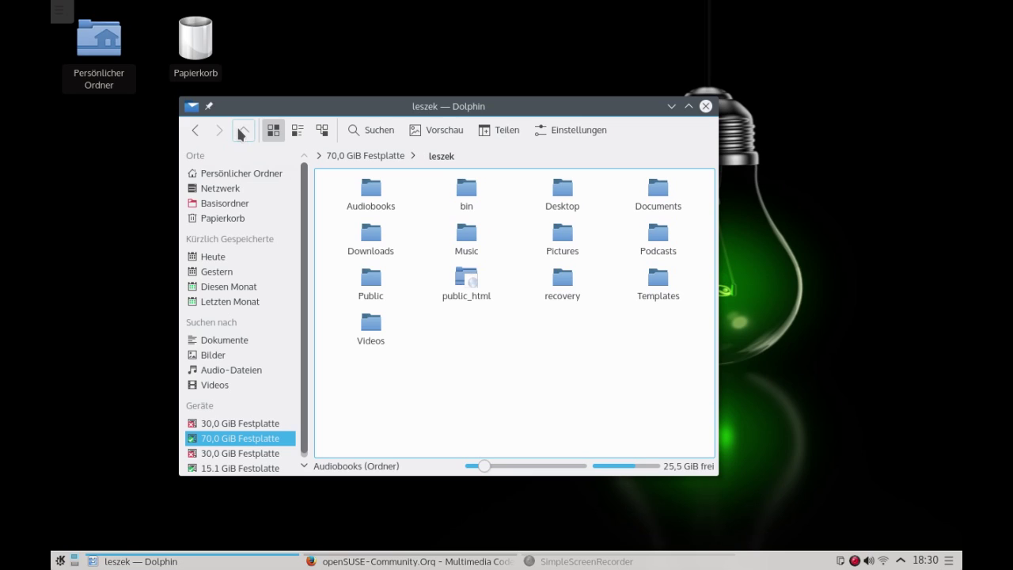
left_click(657, 251)
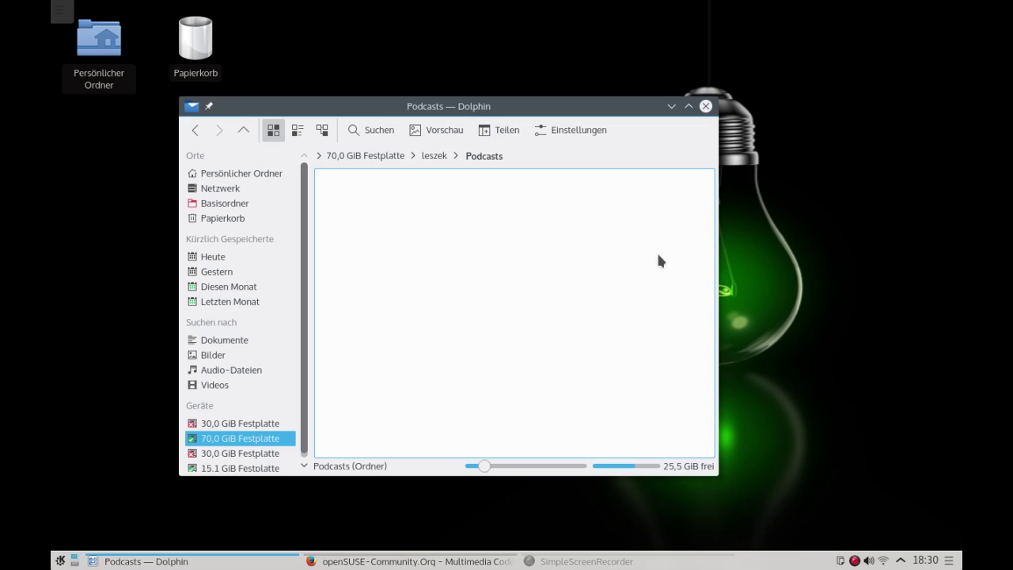
left_click(433, 156)
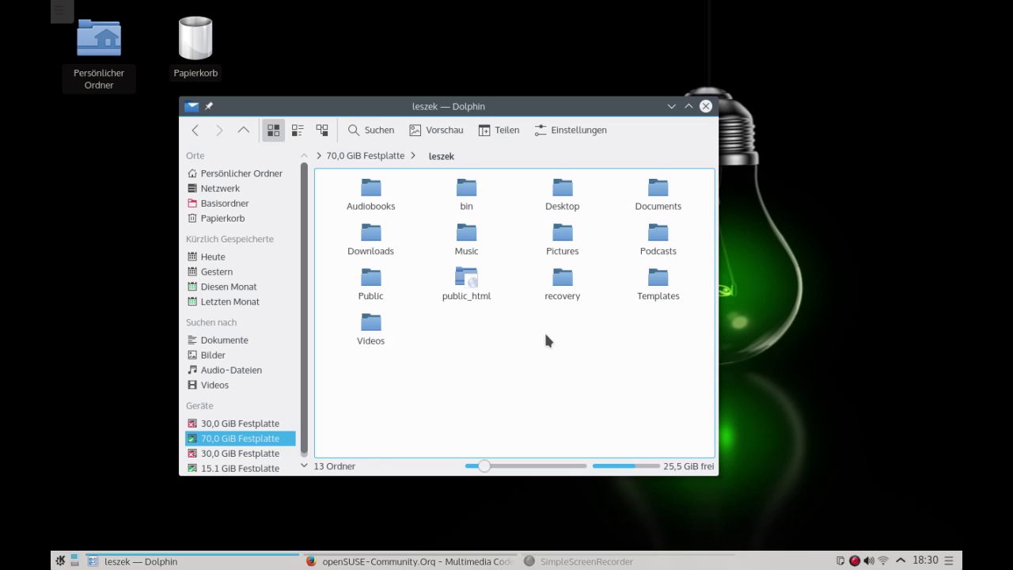
Step: Look into the Music folder, return to its parent, and switch between that folder and Persönlicher Ordner, ending in Persönlicher Ordner
left_click(472, 251)
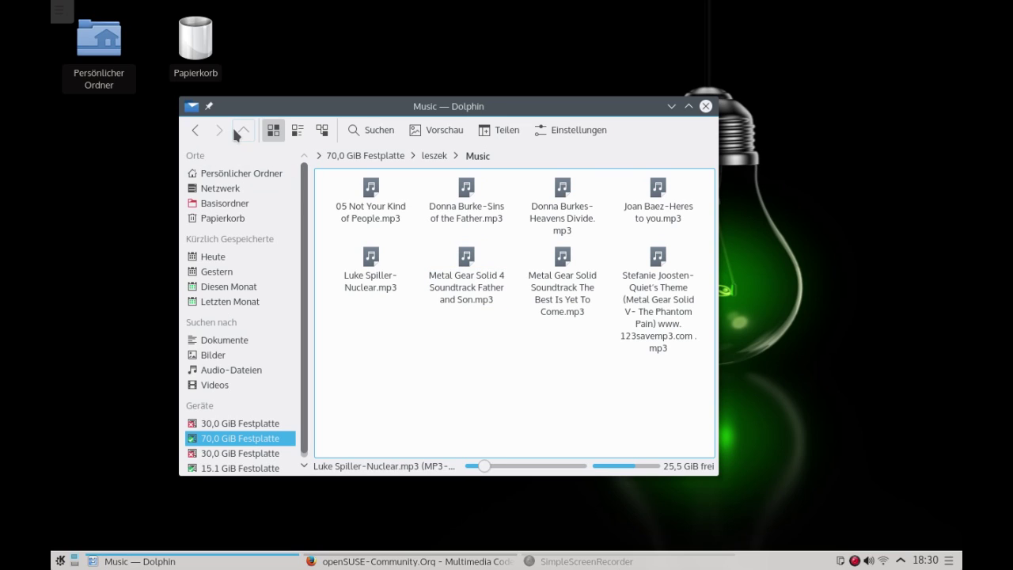
left_click(236, 131)
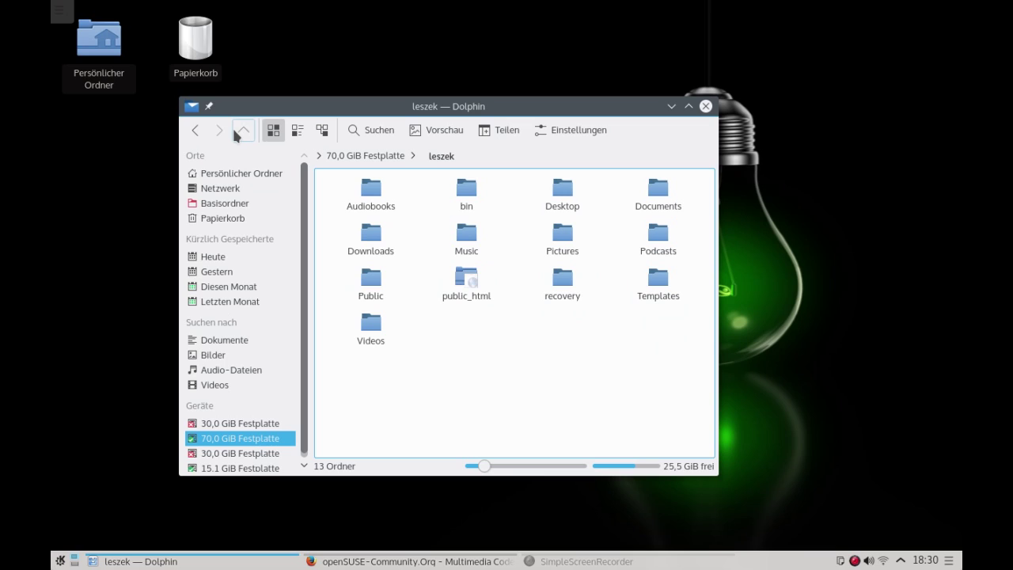
left_click(248, 174)
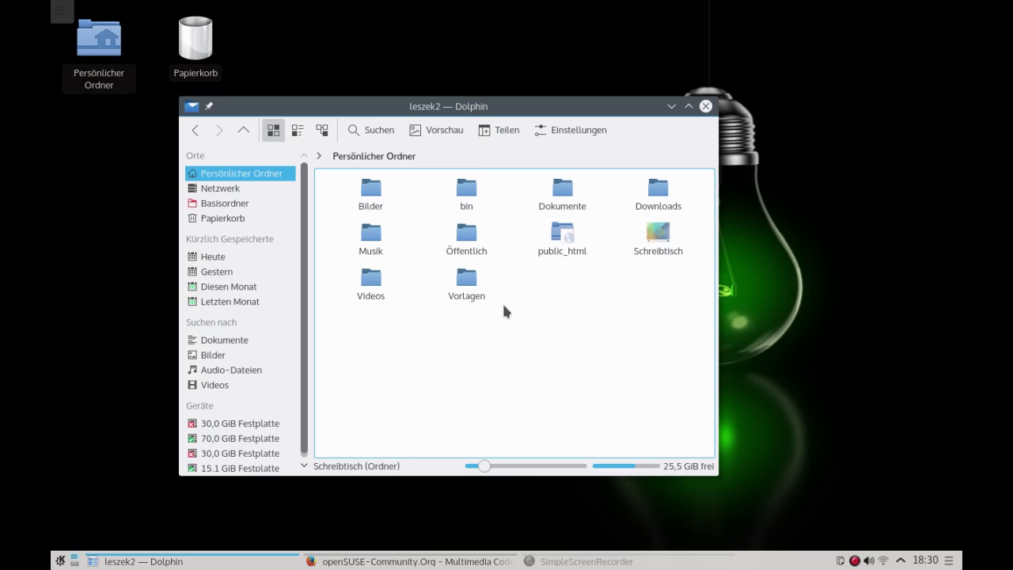
left_click(196, 132)
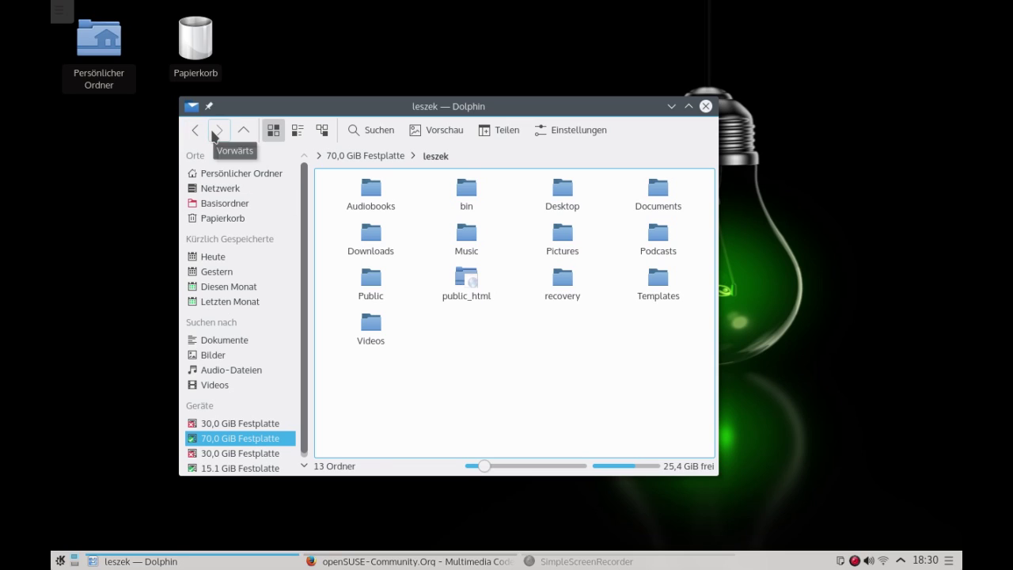
left_click(215, 134)
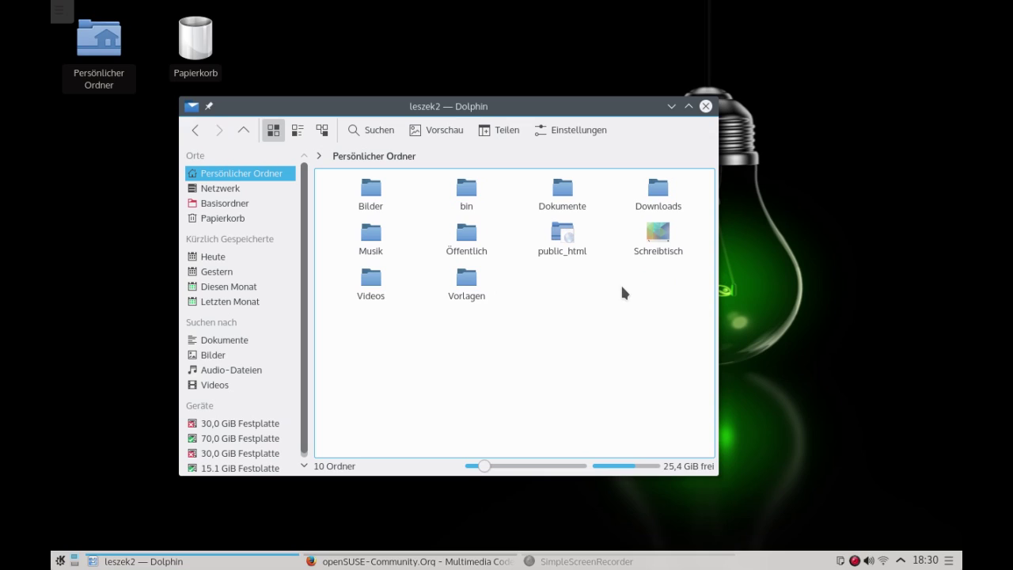
Step: Check the version information in the Über Dolphin dialog and close the dialog
left_click(563, 135)
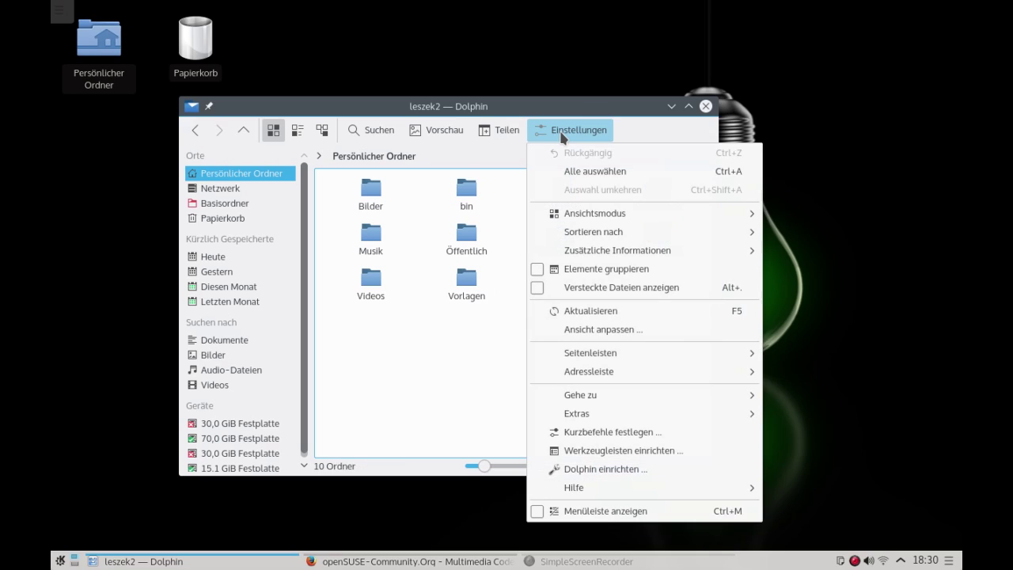
mouse_move(649, 487)
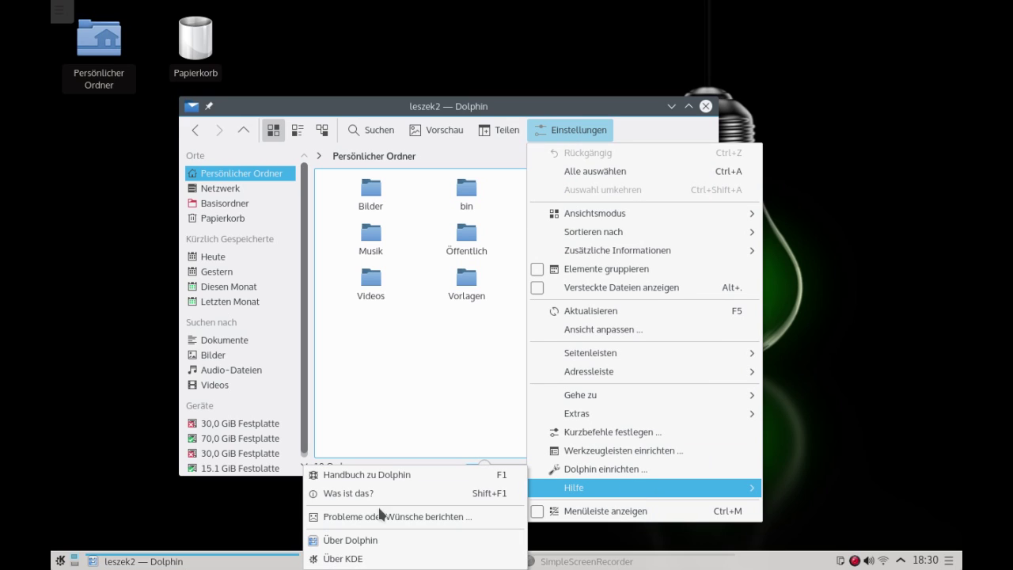
left_click(372, 540)
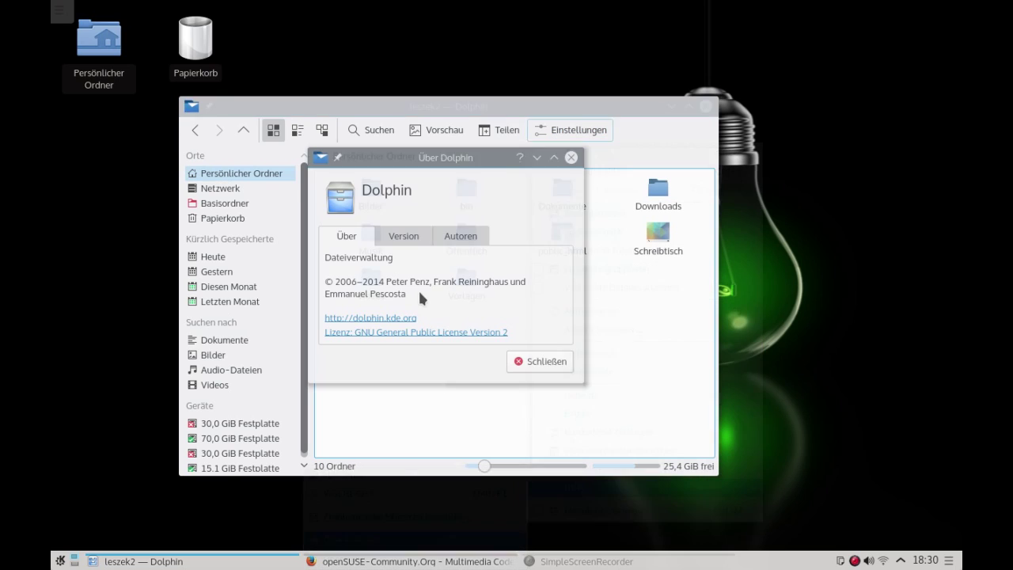
left_click(408, 237)
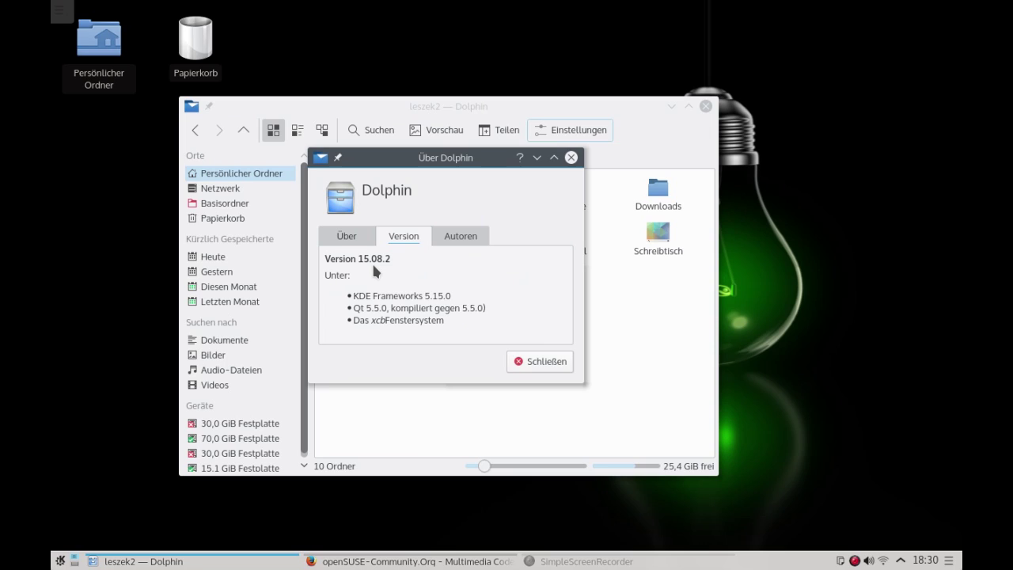
left_click(556, 361)
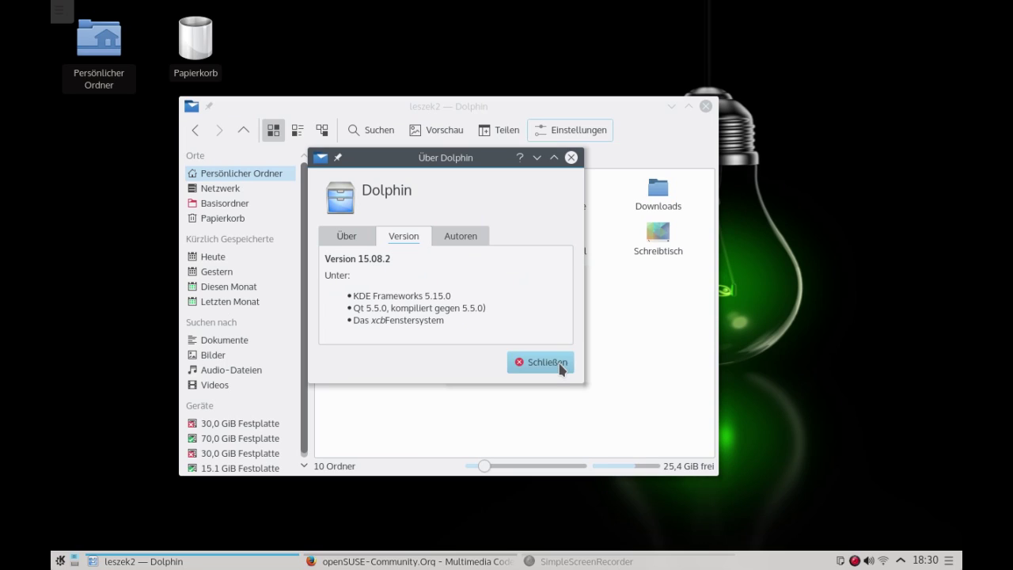
Step: Open a terminal for Persönlicher Ordner with "Terminal hier öffnen" and close the terminal window
right_click(418, 350)
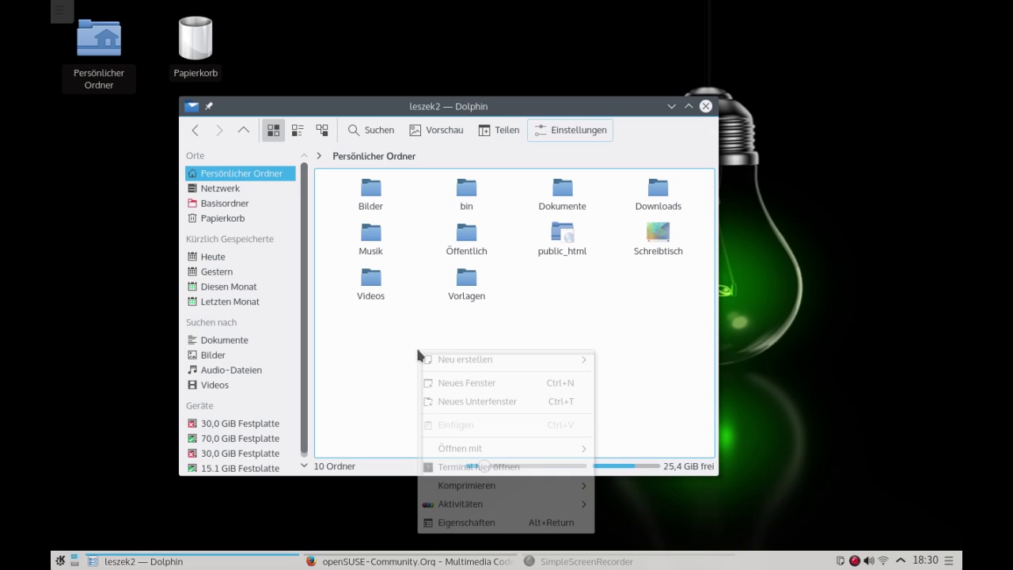
mouse_move(525, 503)
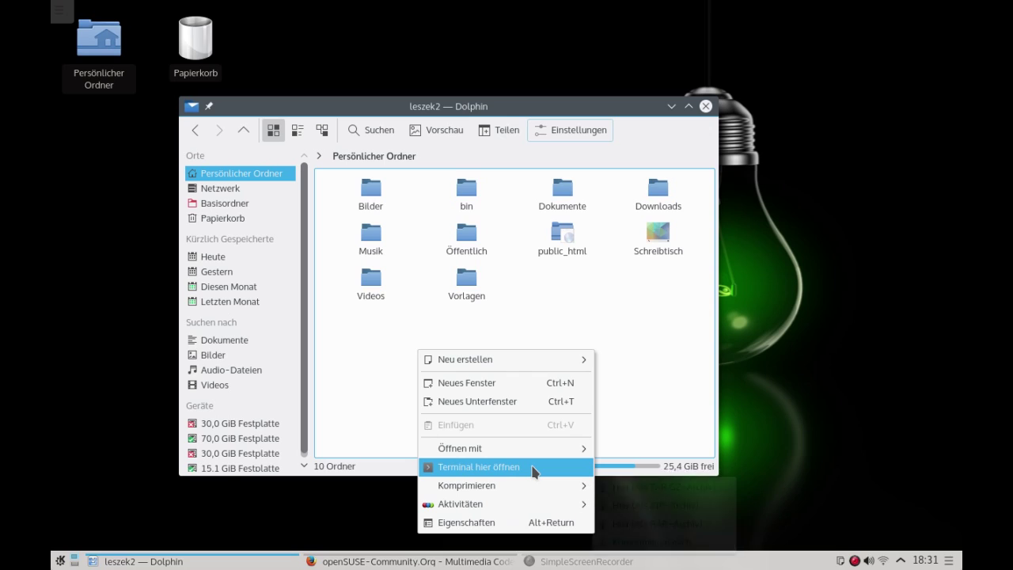
left_click(534, 472)
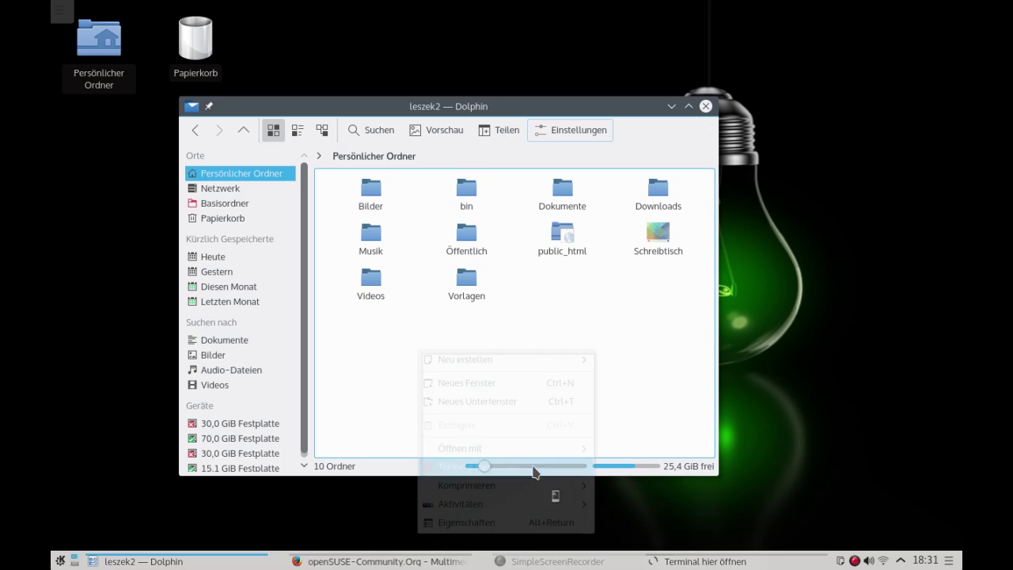
left_click(952, 9)
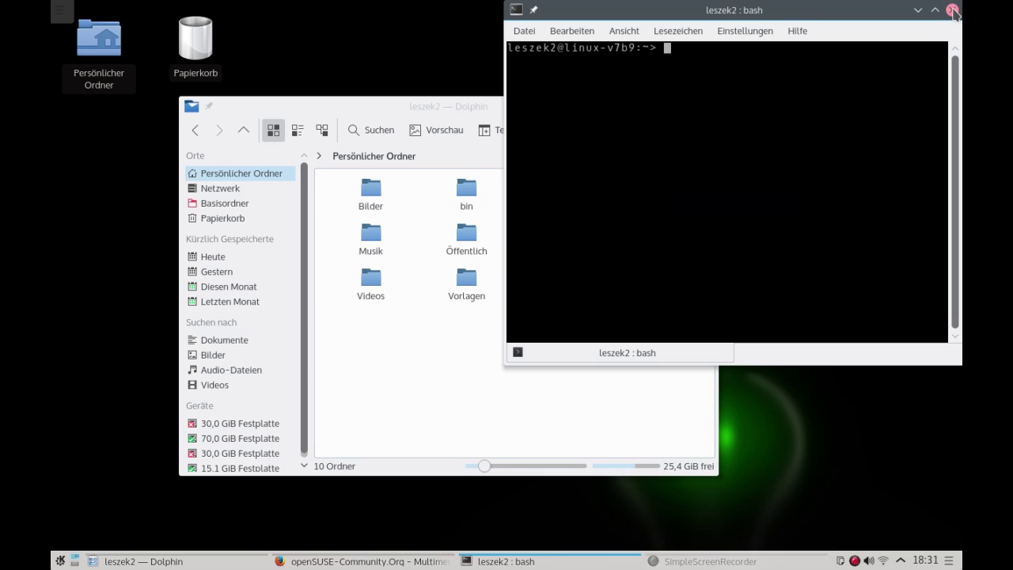
Step: Show and hide Dolphin's embedded terminal, and open and close a separate terminal window for Persönlicher Ordner
right_click(486, 368)
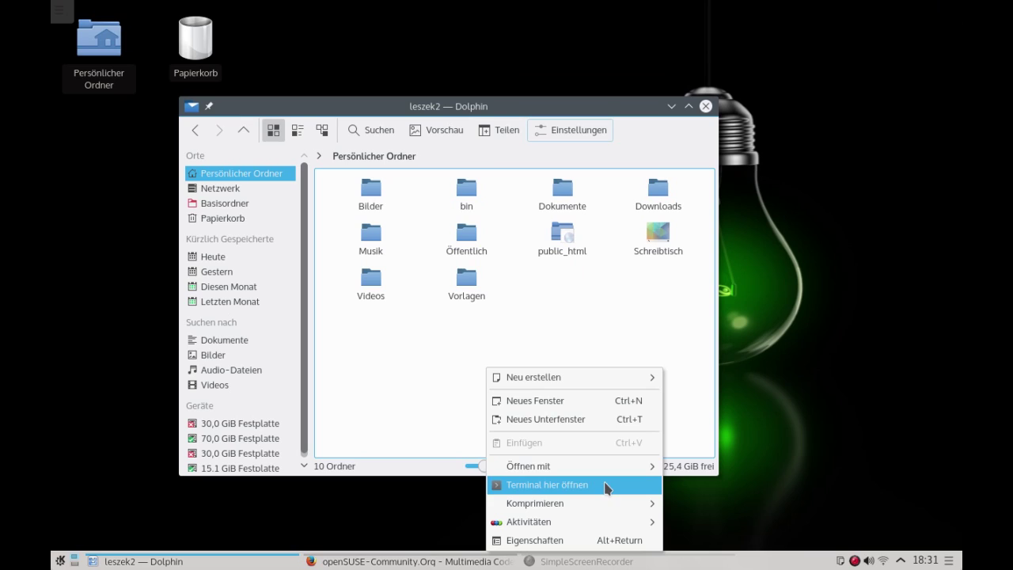
left_click(435, 392)
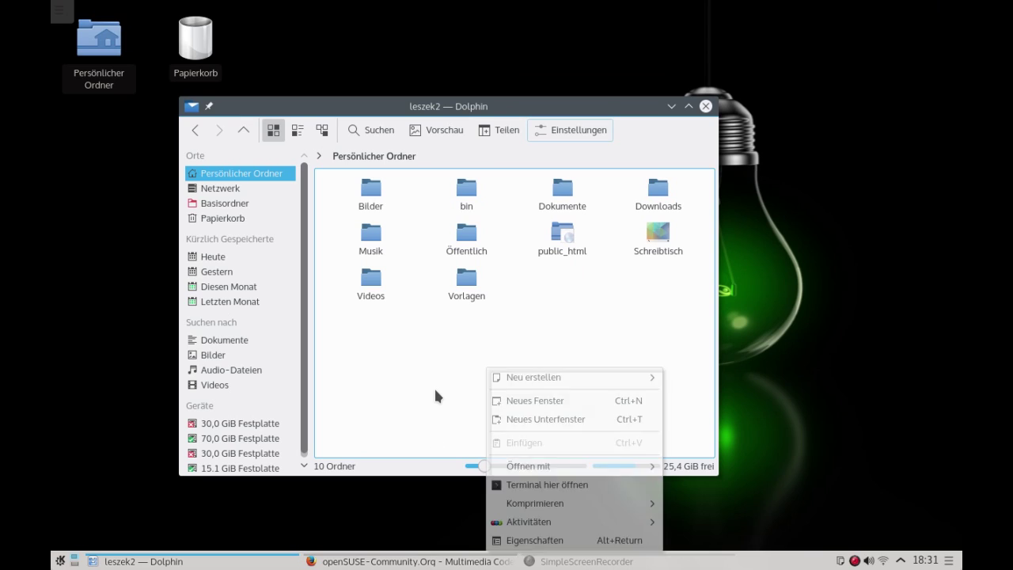
key("F4")
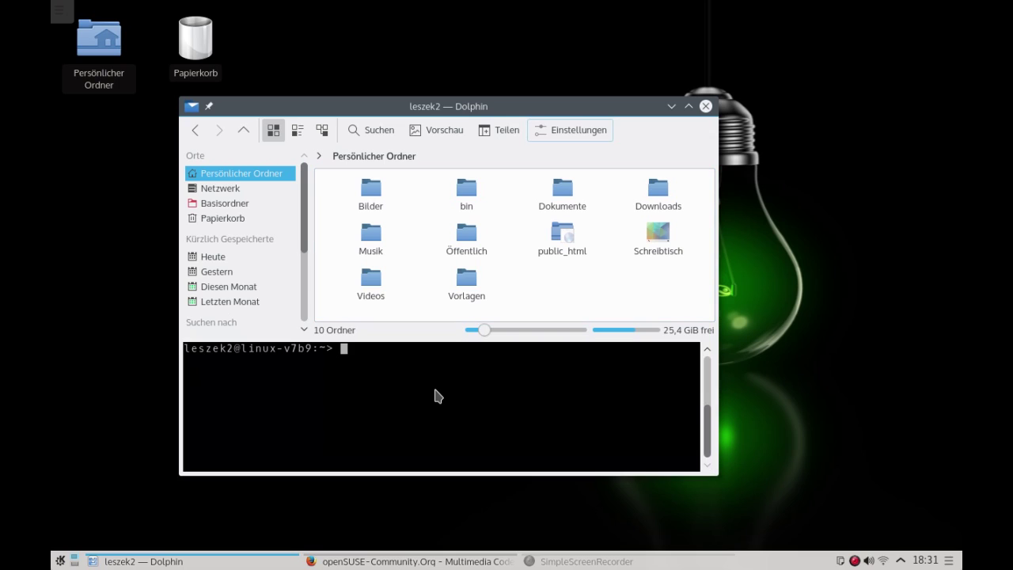
key("F4")
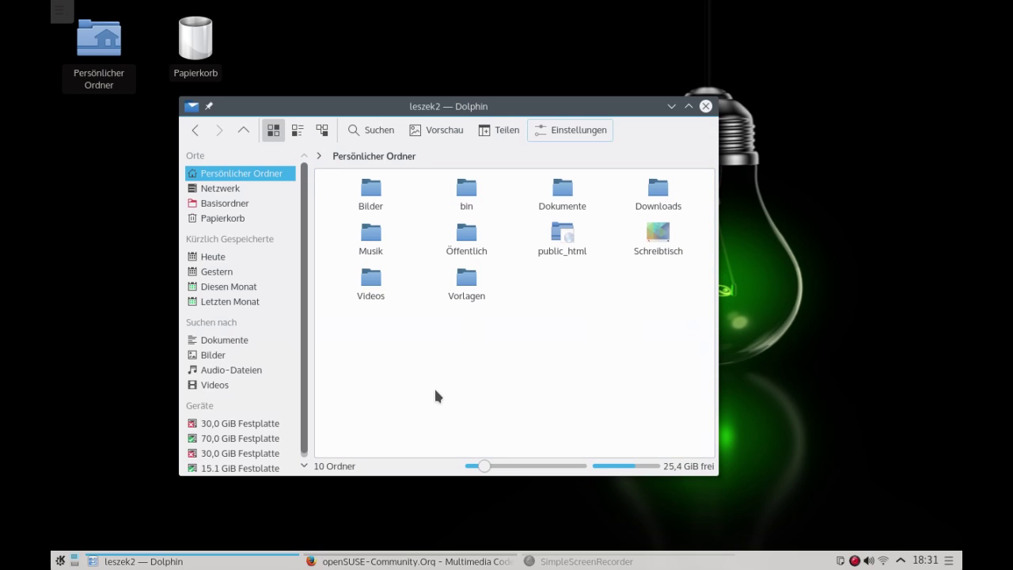
key("shift+F4")
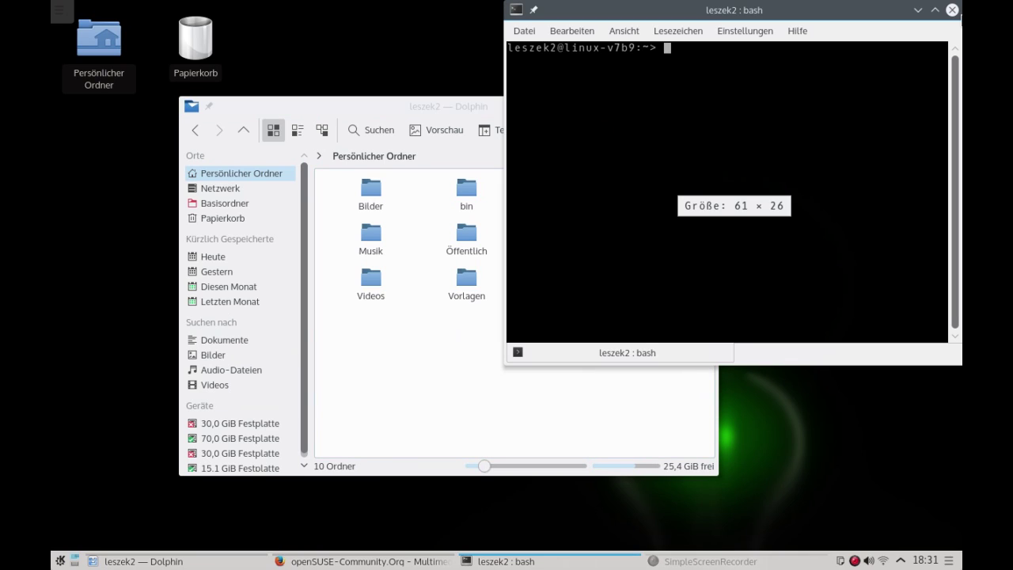
left_click(953, 11)
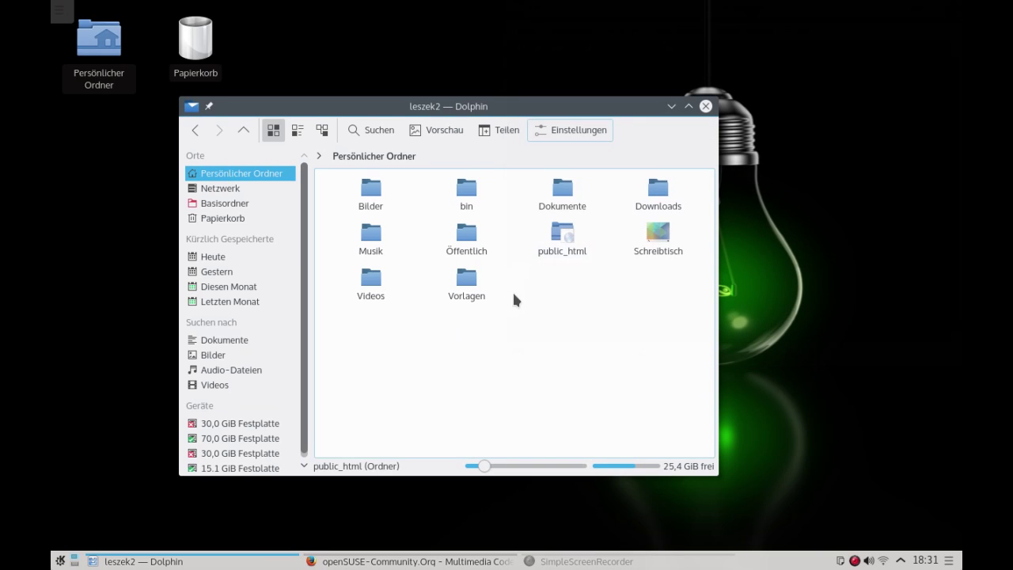
Step: Open and close a separate terminal window from the Vorlagen folder, and return to Persönlicher Ordner
left_click(471, 294)
key("shift+F4")
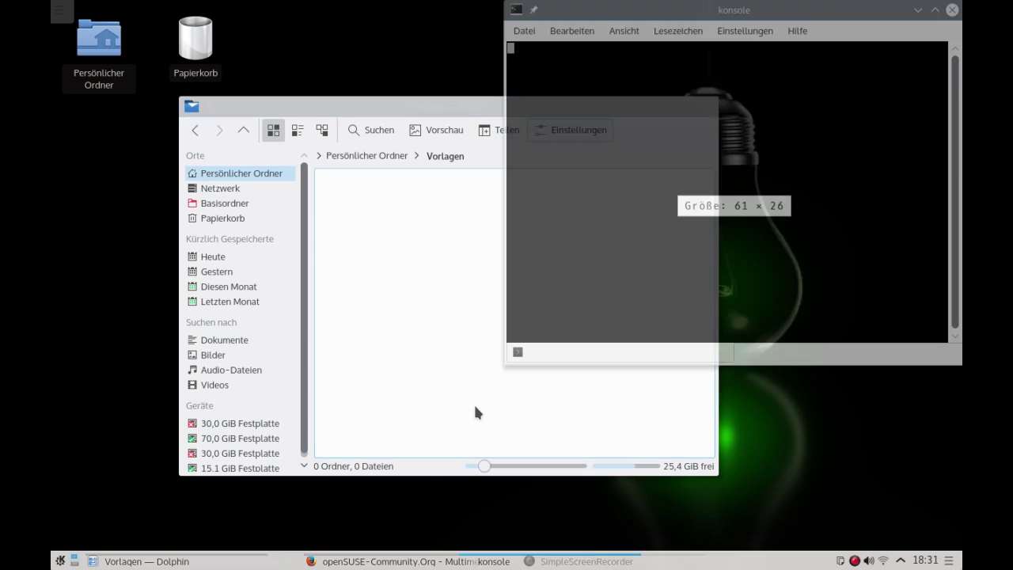
left_click(952, 10)
left_click(367, 156)
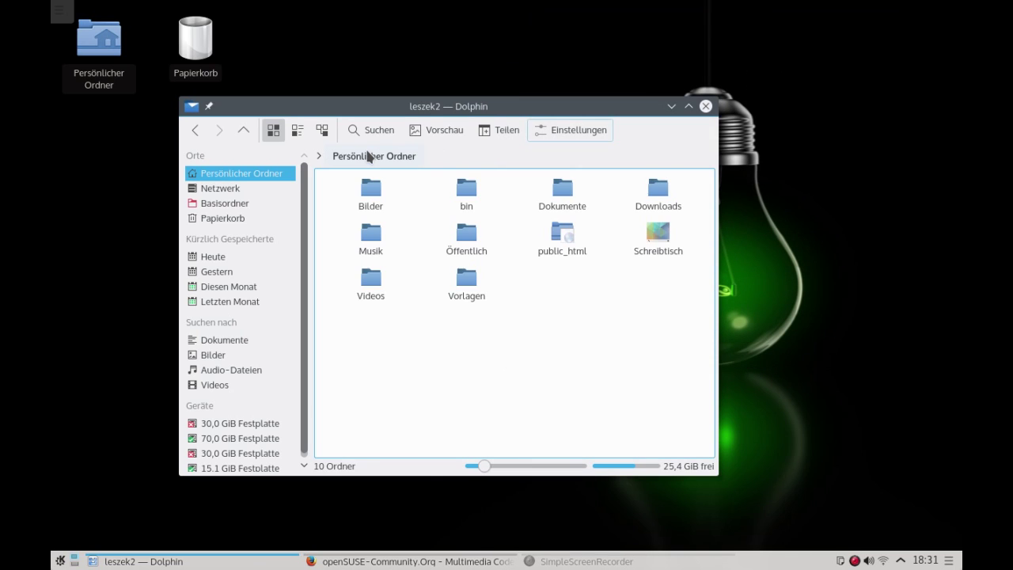
Step: Move the Dolphin window back up to the middle of the desktop and close it
double_click(429, 107)
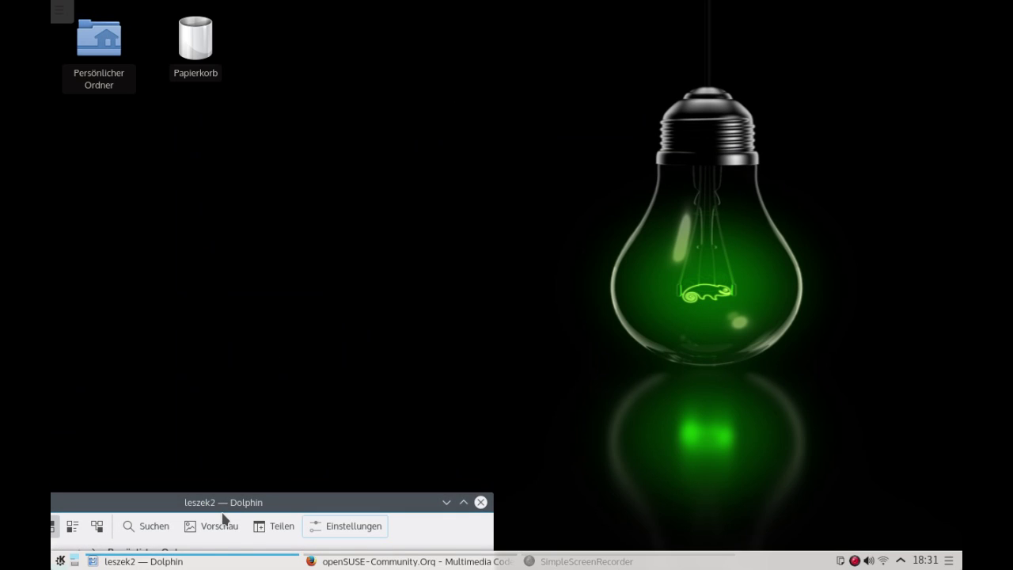
left_click_drag(222, 517, 485, 109)
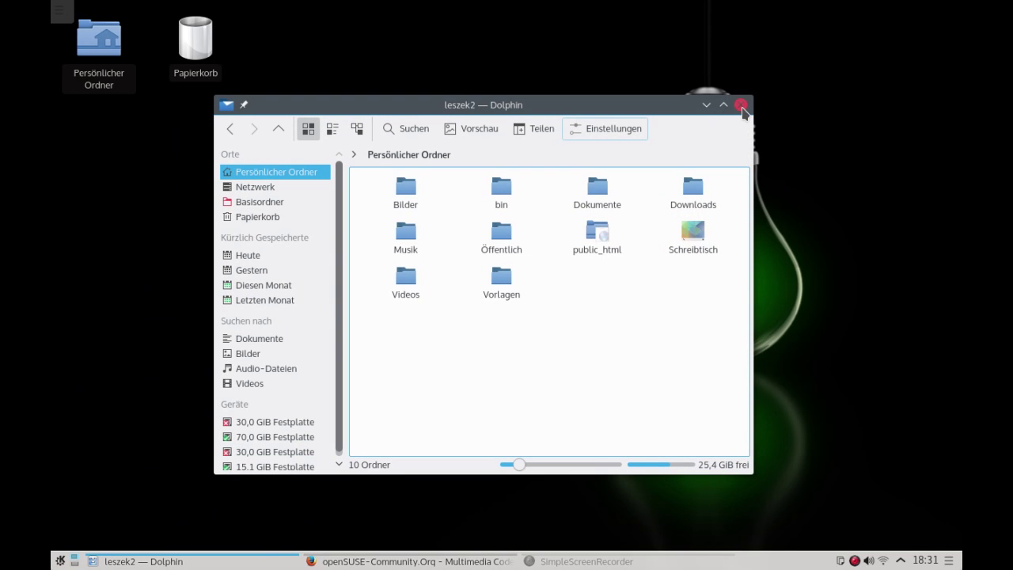
left_click(741, 105)
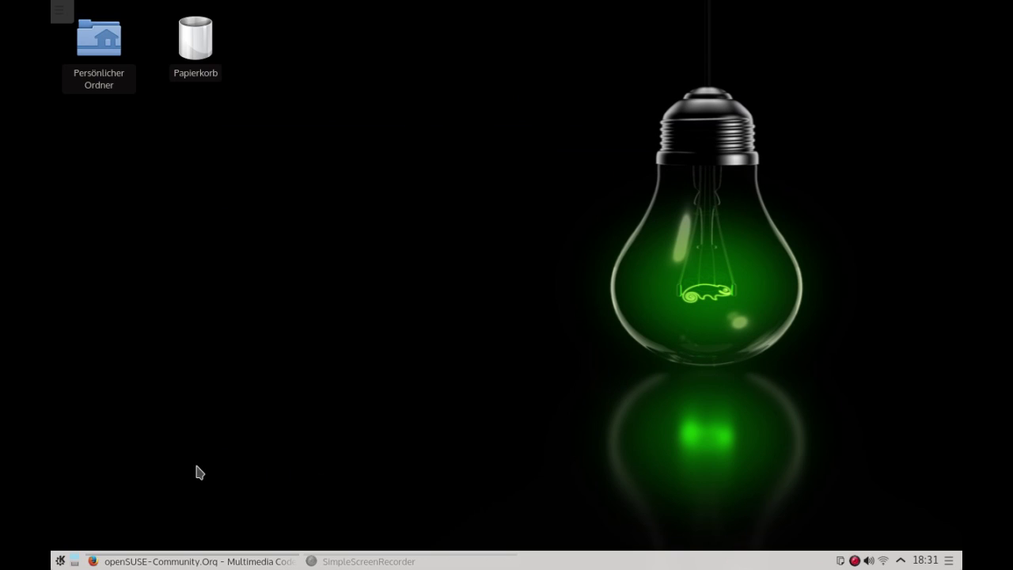
Step: Search the application launcher for "apper" and clear the search
left_click(60, 561)
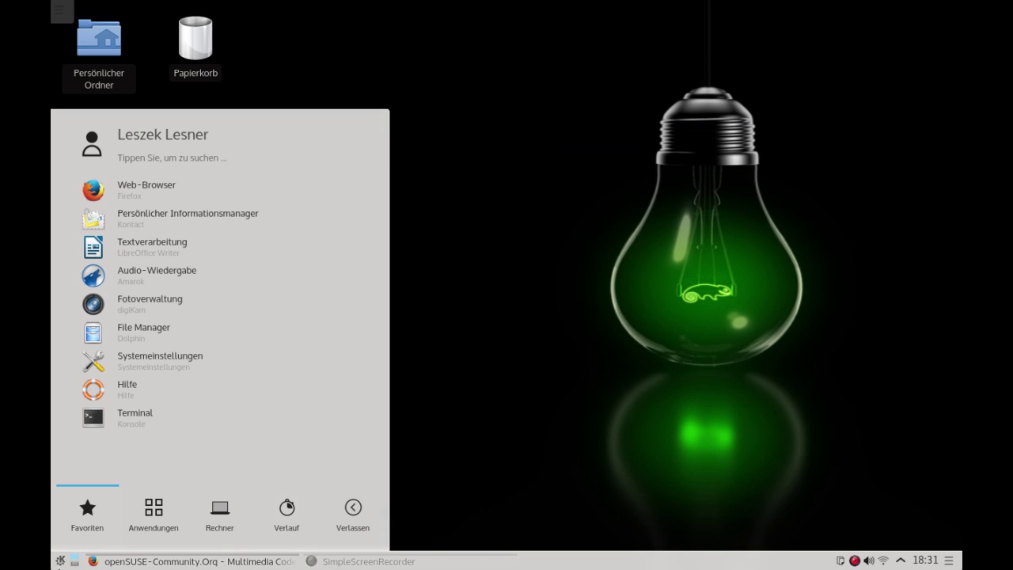
left_click(155, 510)
type("apper")
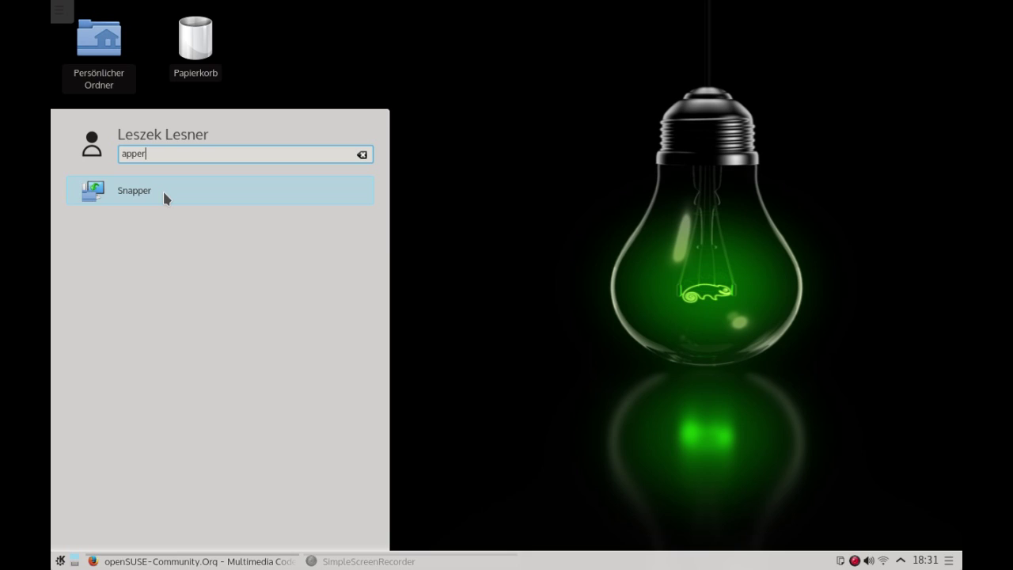
left_click(361, 154)
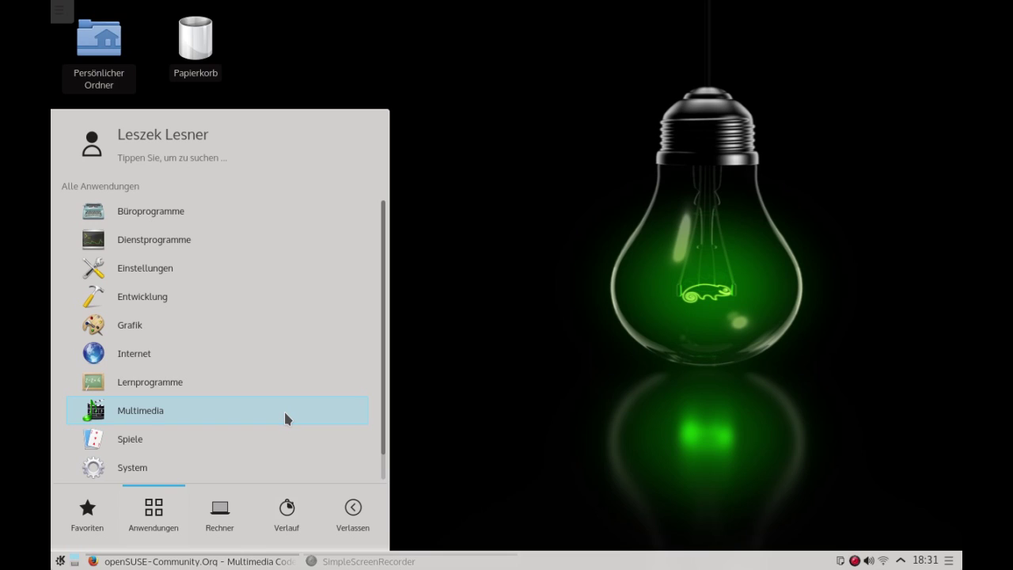
Step: View the applications in the launcher's Multimedia category and return to Alle Anwendungen
scroll(283, 409, "down", 1)
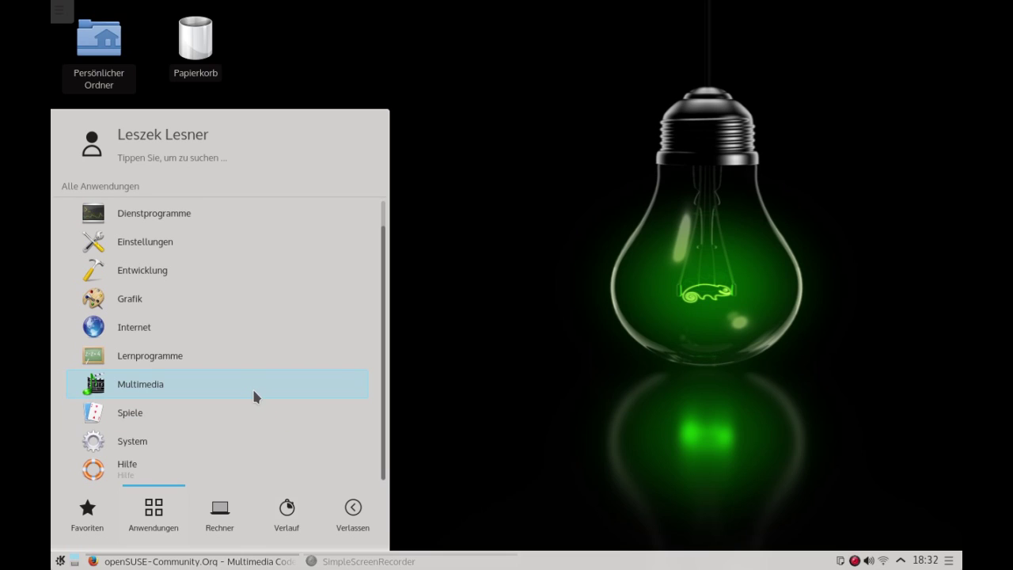
left_click(252, 387)
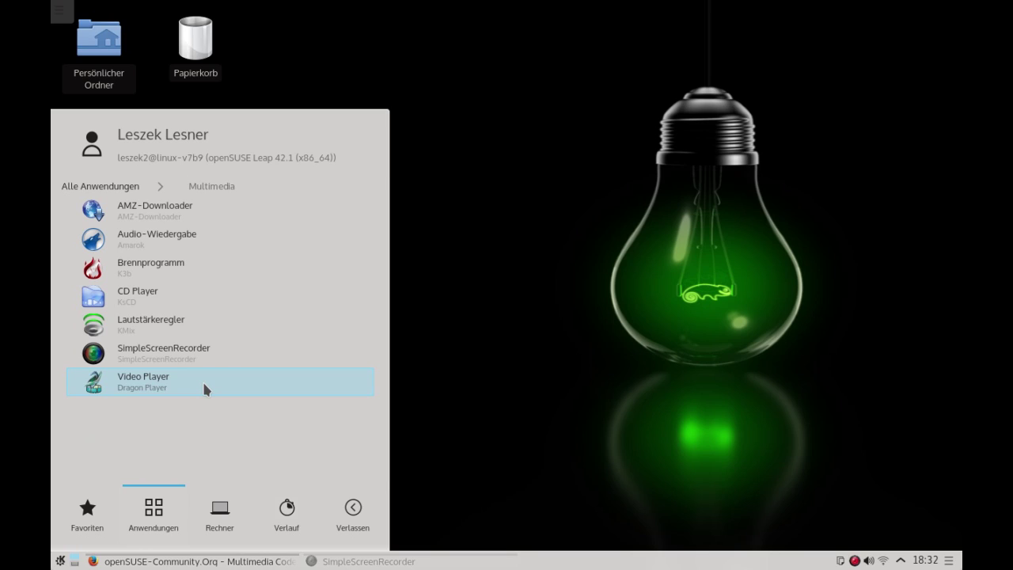
left_click(133, 189)
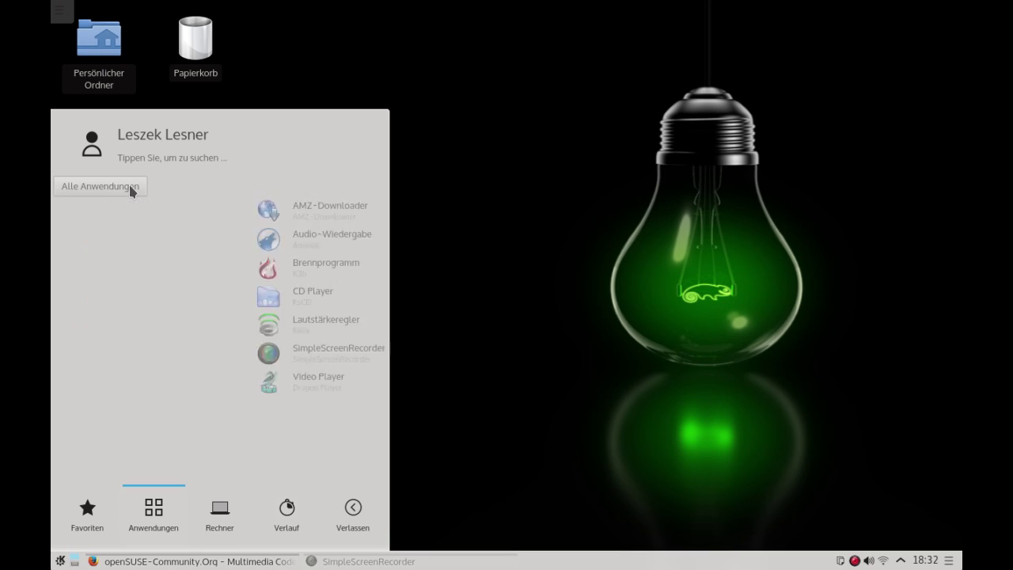
Step: Look through the launcher's Favoriten and Anwendungen lists and search the launcher for "software"
mouse_move(106, 517)
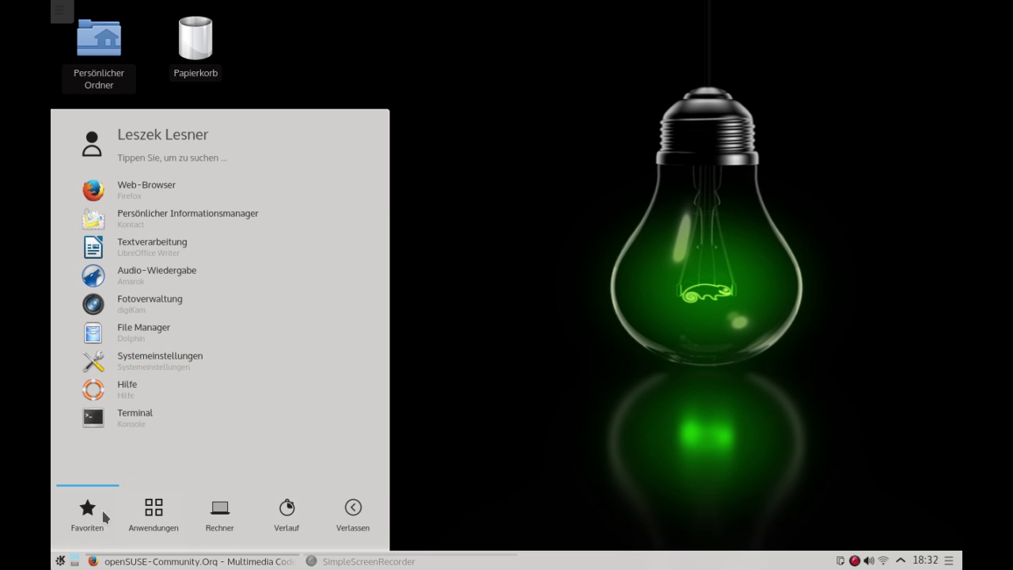
mouse_move(156, 517)
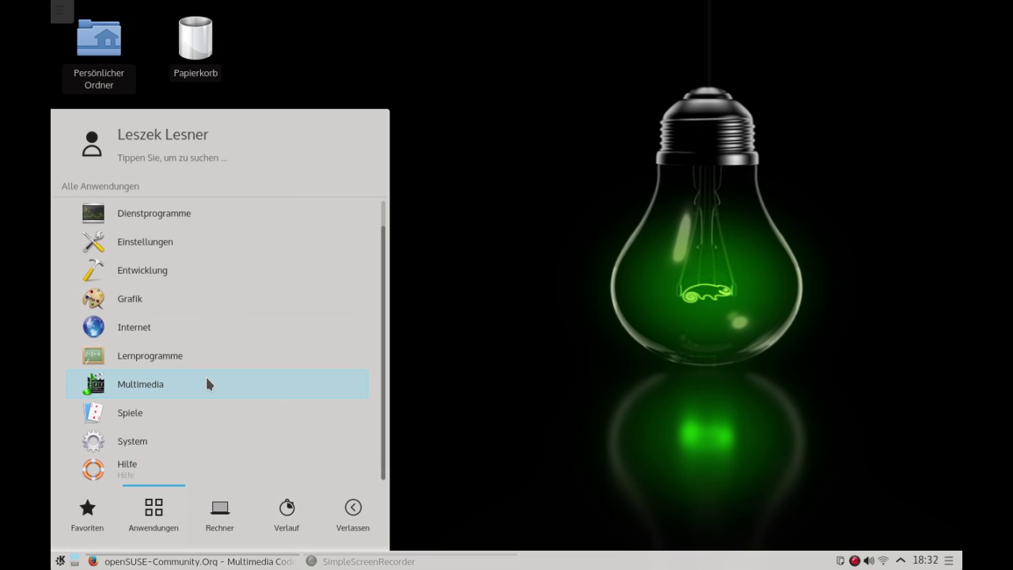
scroll(207, 383, "up", 1)
scroll(207, 383, "down", 1)
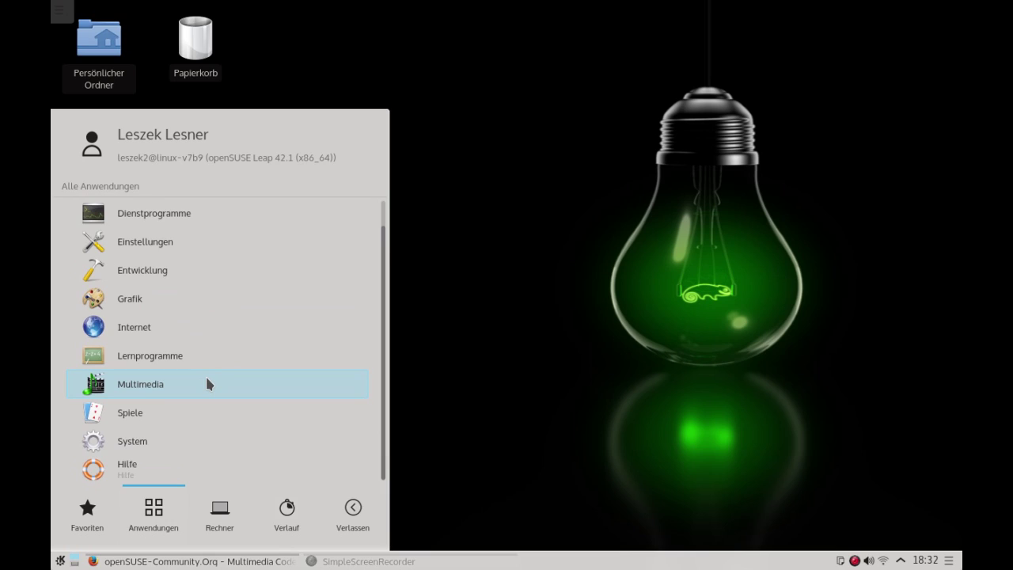
type("software")
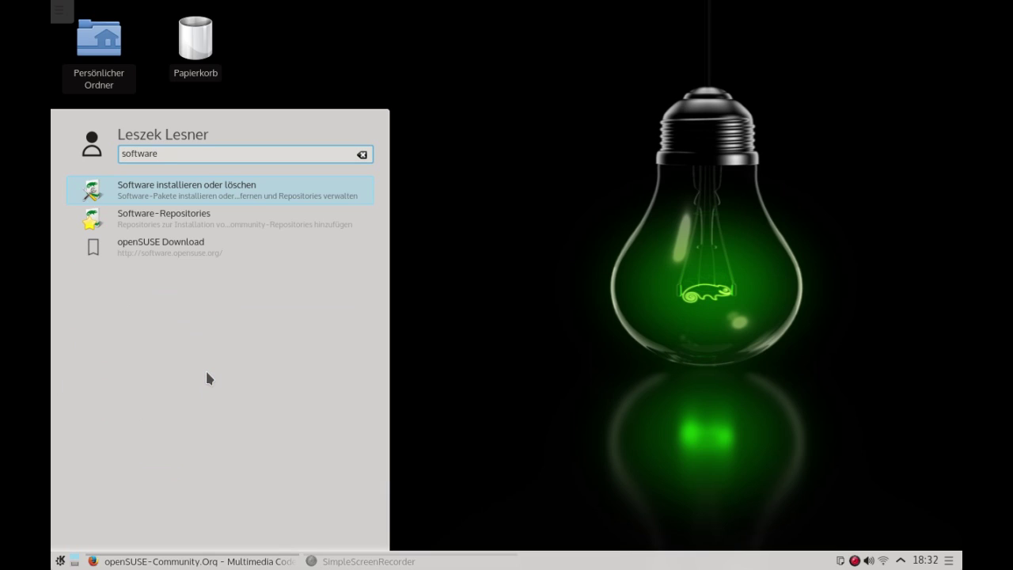
Step: Launch Software installieren oder löschen, authorize it with the root password, and move its window towards the middle of the desktop
left_click(214, 196)
type("********")
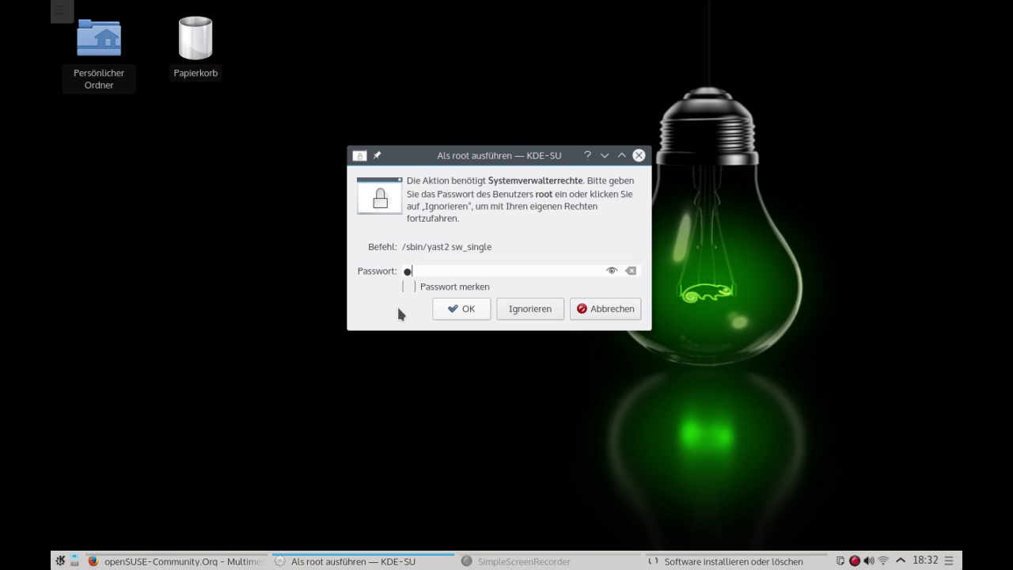
key("Return")
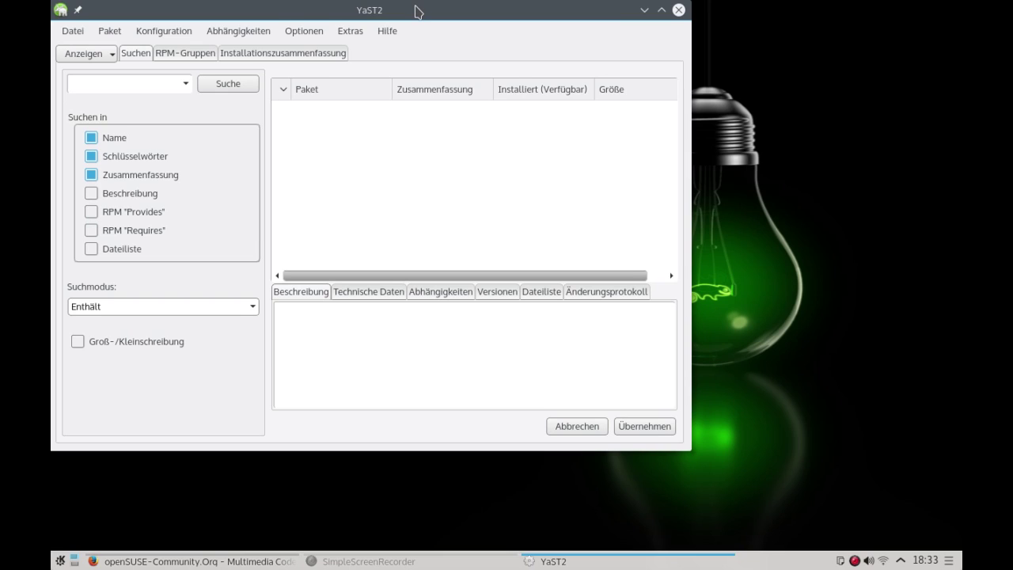
left_click_drag(414, 11, 518, 63)
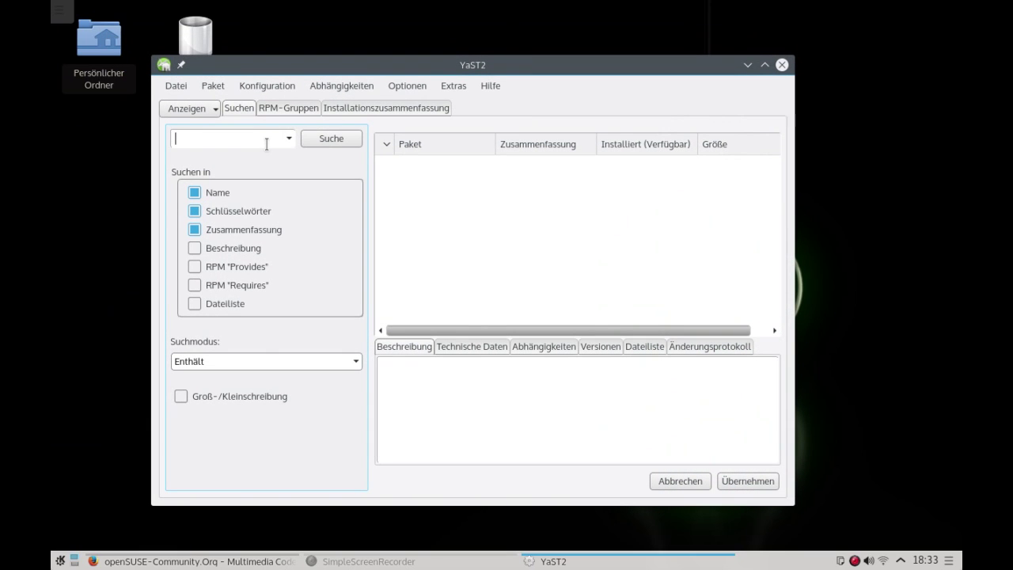
Step: Search the packages for "vlc" and select the vlc package in the list
type("vlc")
key("Return")
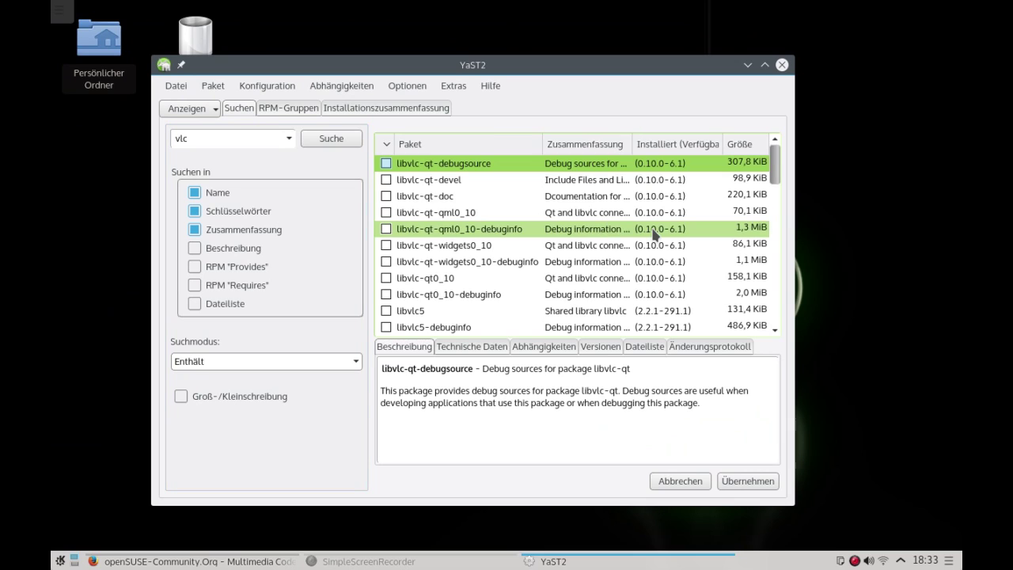
scroll(654, 235, "down", 5)
scroll(654, 235, "down", 2)
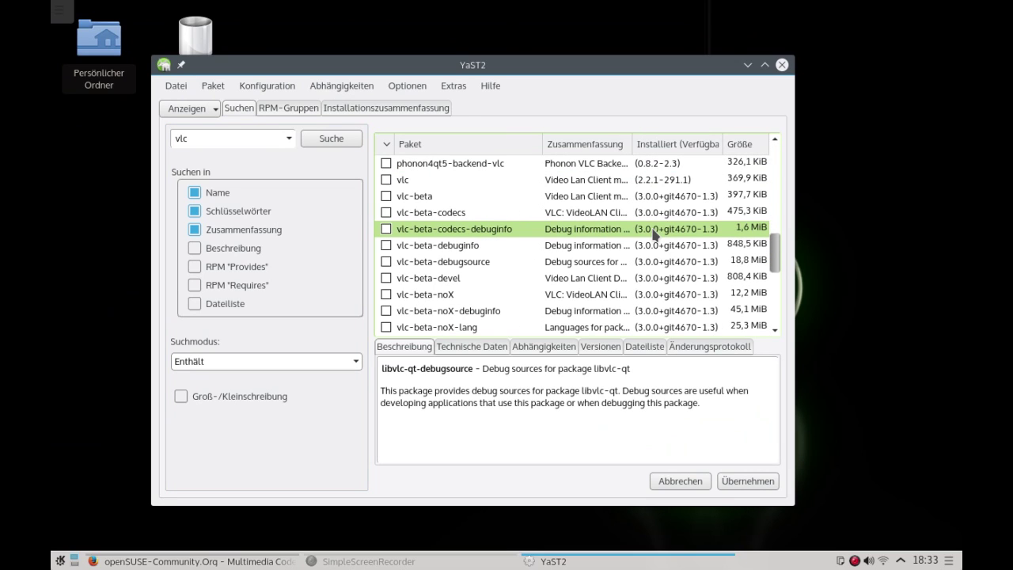
left_click(467, 182)
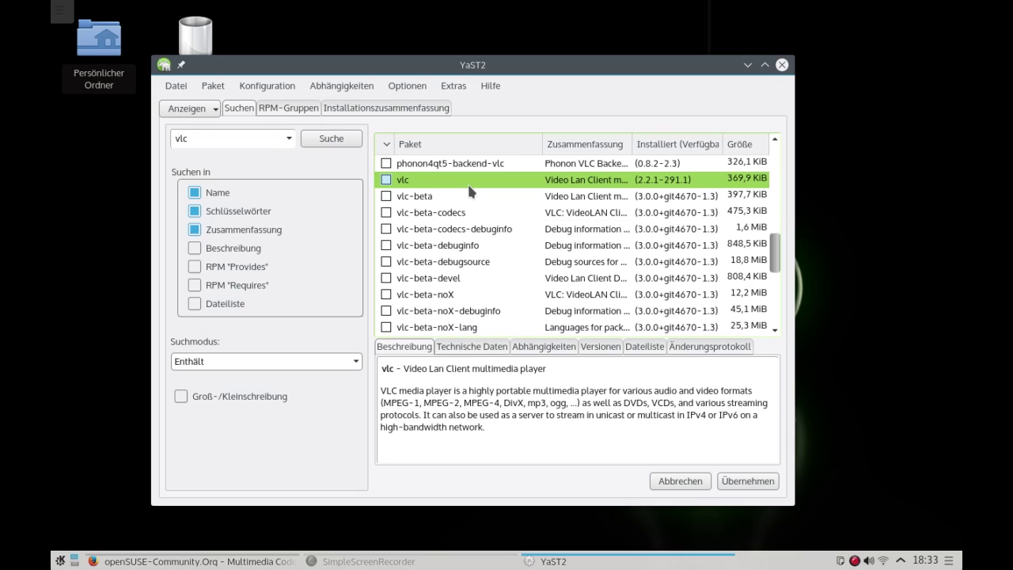
Step: Compare the available versions and source repositories of the vlc and vlc-beta packages
left_click(592, 348)
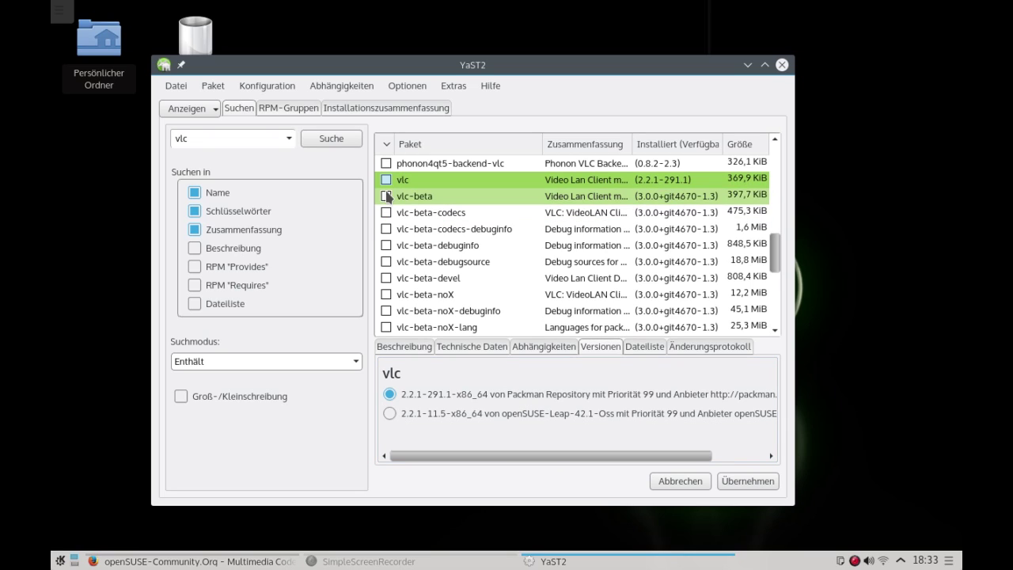
left_click(422, 198)
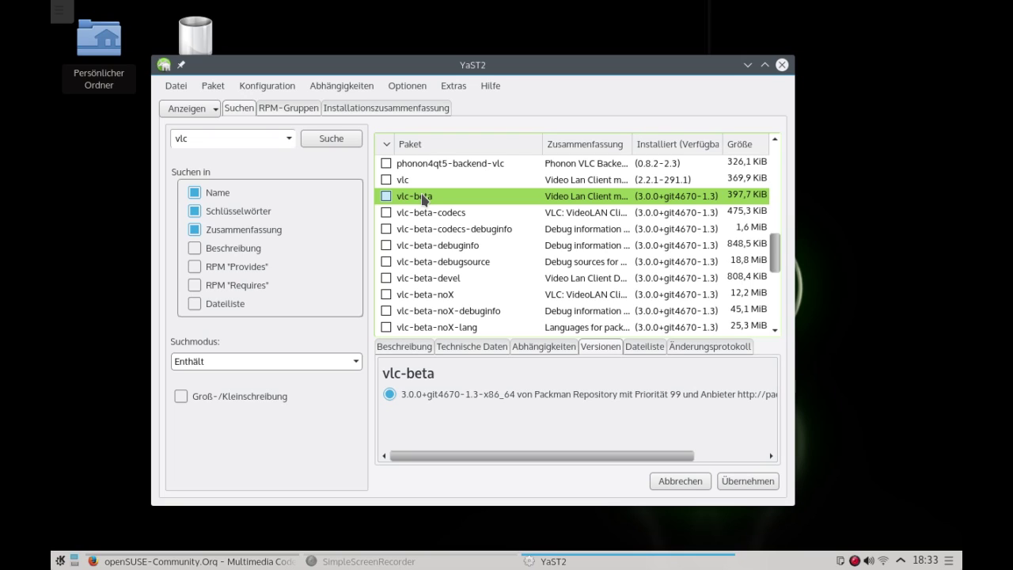
left_click(418, 181)
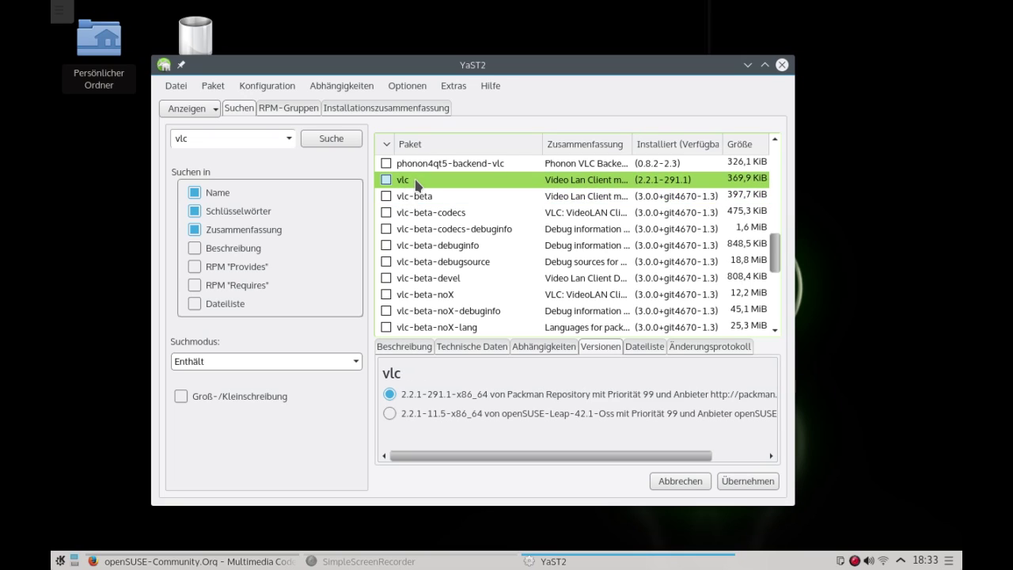
Step: Mark vlc for installation, apply the selection, review the automatic dependency changes and continue with the installation
left_click(387, 181)
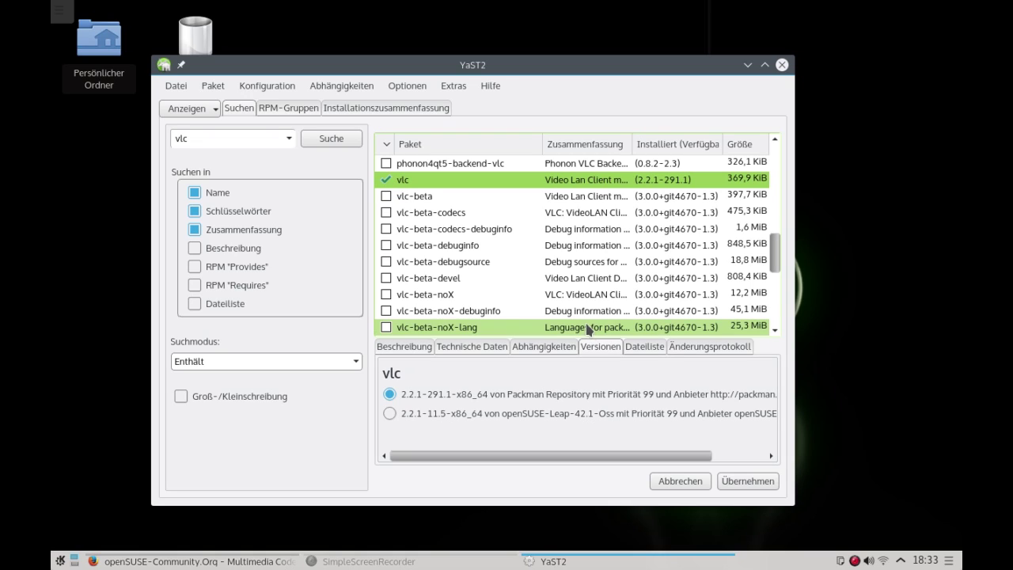
left_click(748, 485)
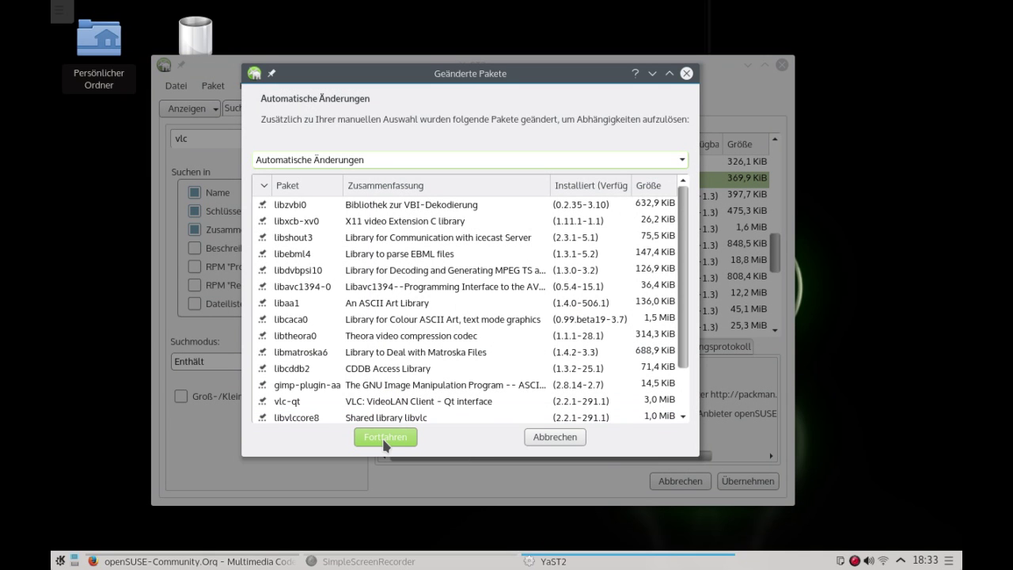
scroll(451, 297, "down", 1)
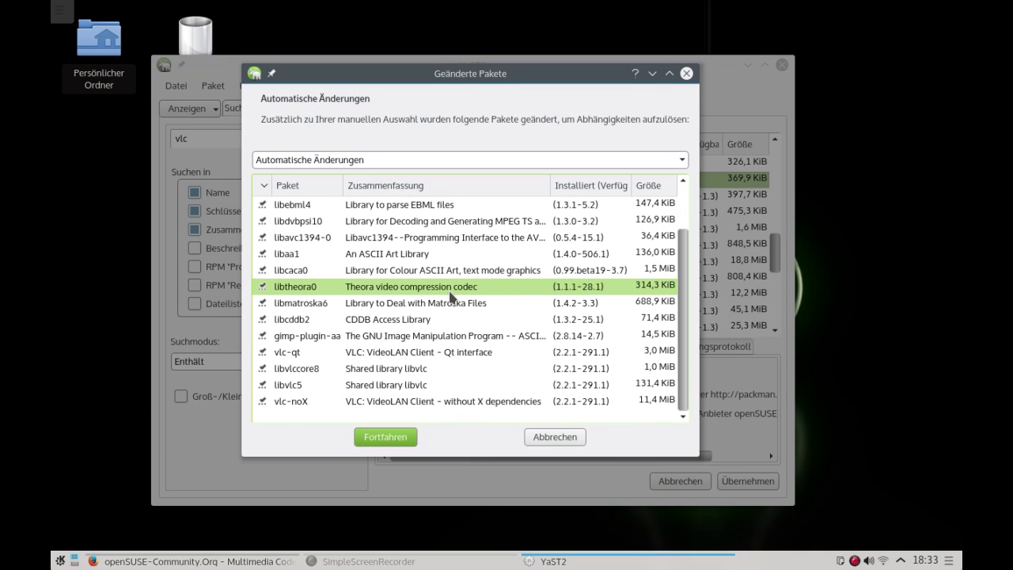
scroll(451, 293, "up", 1)
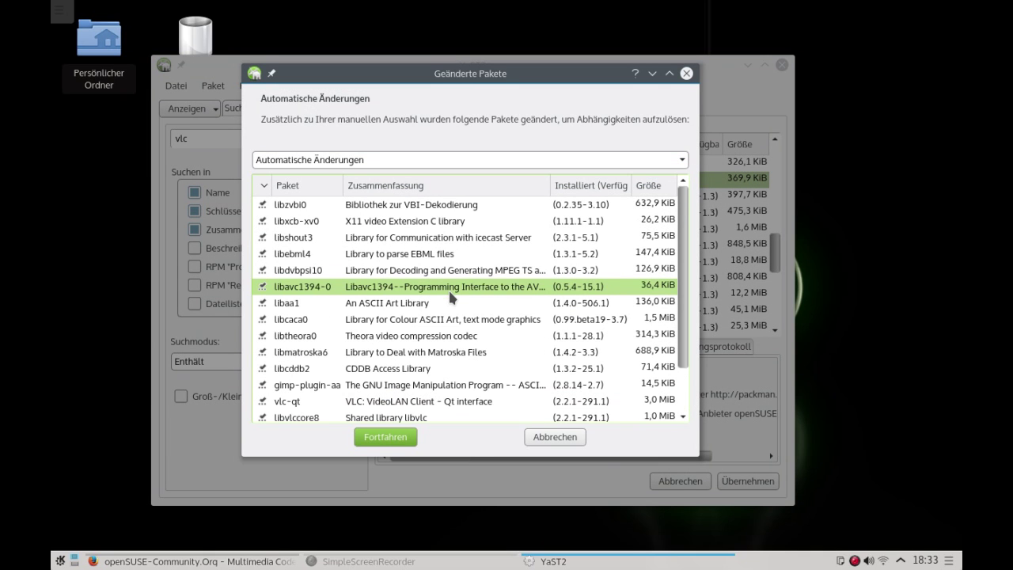
left_click(385, 437)
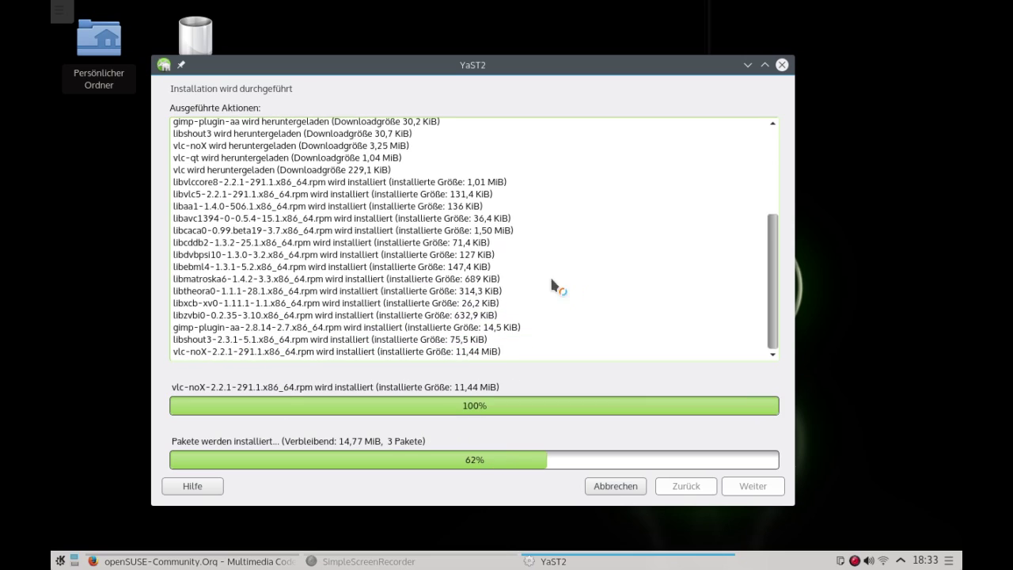
Step: Switch to the openSUSE-Community page in Firefox, view its NVIDIA driver section, and glance at the installation in the desktop overview
mouse_move(4, 4)
left_click(482, 364)
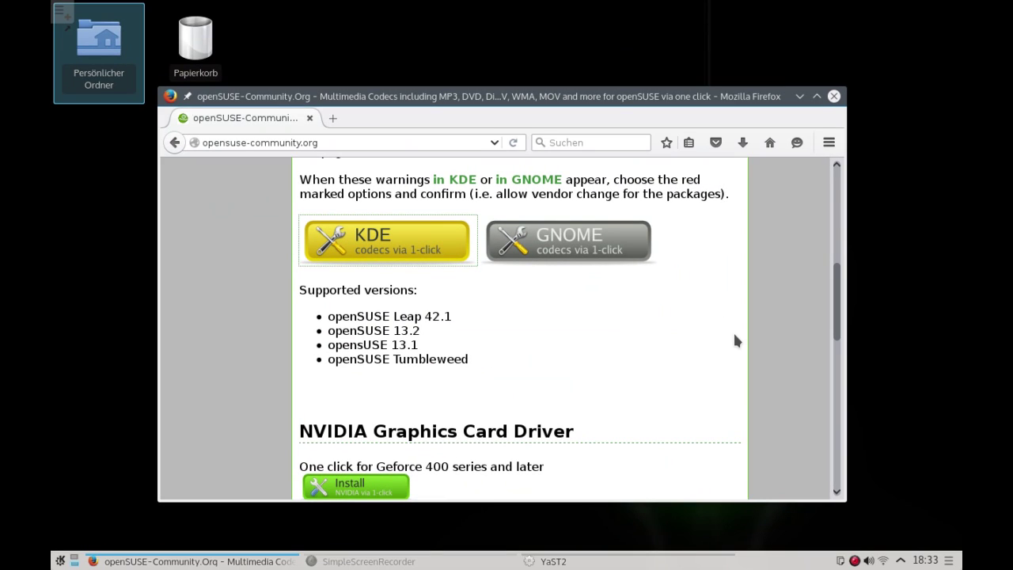
scroll(735, 340, "down", 5)
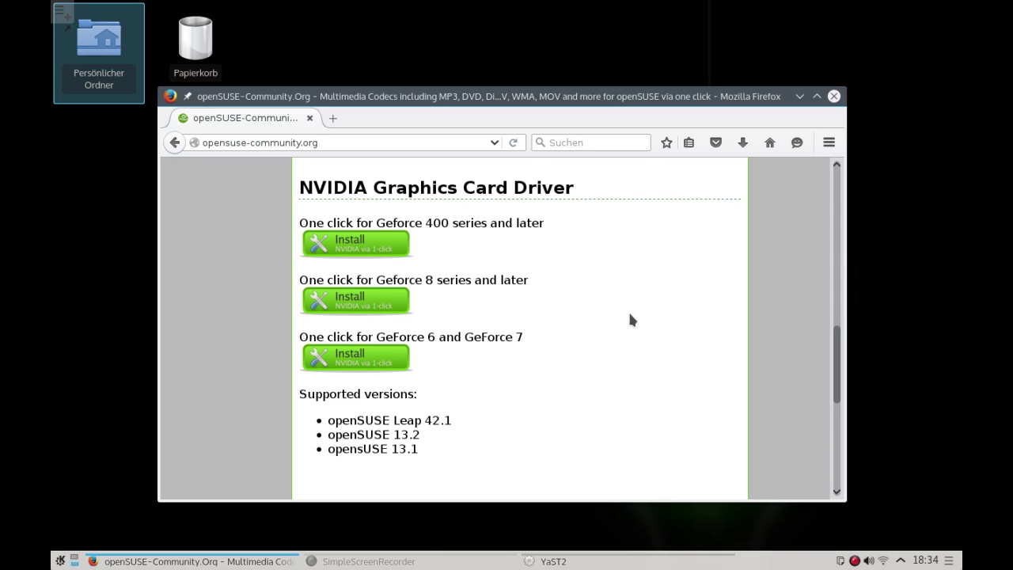
mouse_move(0, 0)
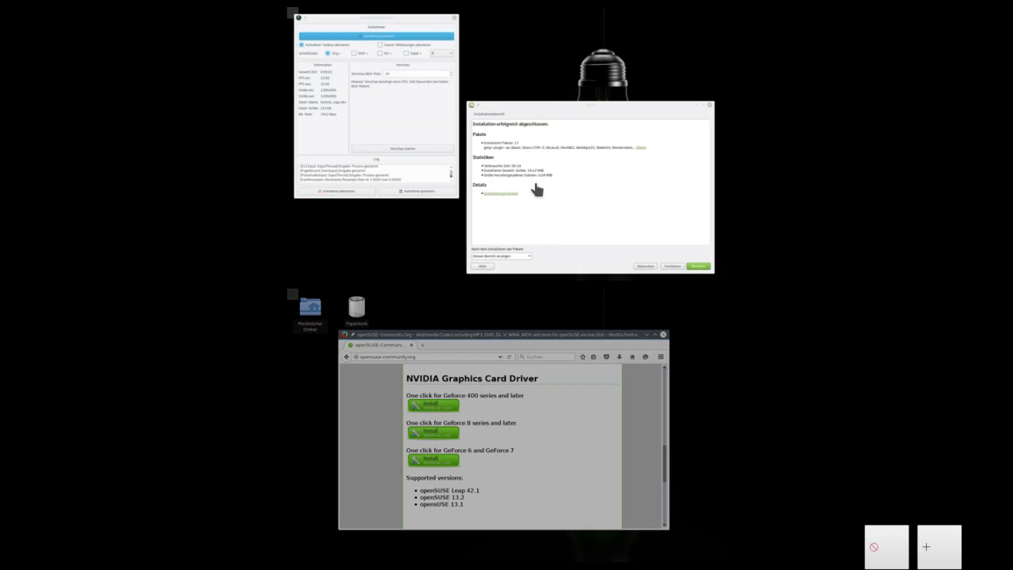
left_click(511, 416)
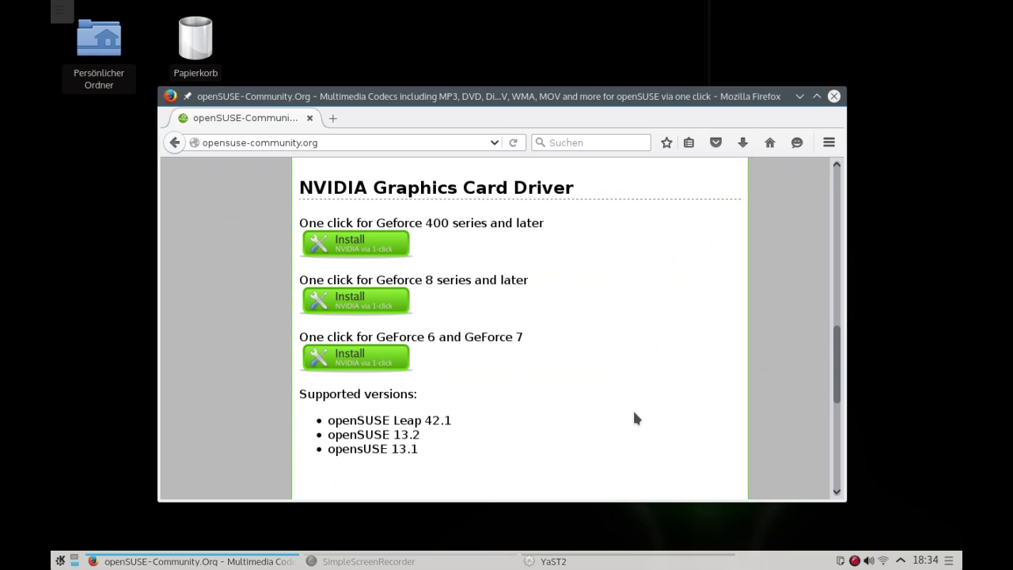
Step: Examine the AMD Graphics Card Driver section, highlight the note for 64bit systems, and return to the page's beginning
scroll(657, 357, "down", 7)
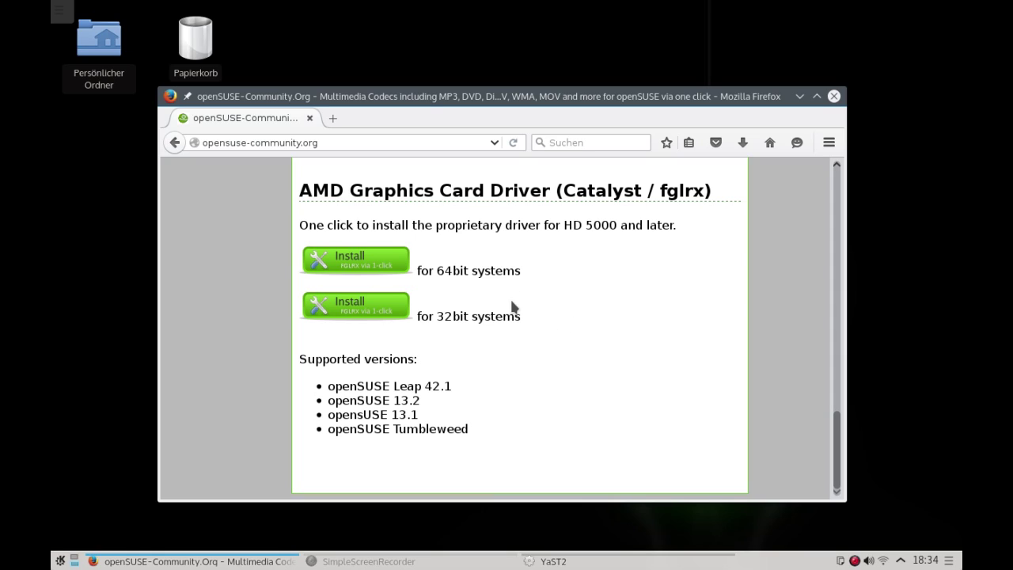
left_click_drag(523, 270, 415, 270)
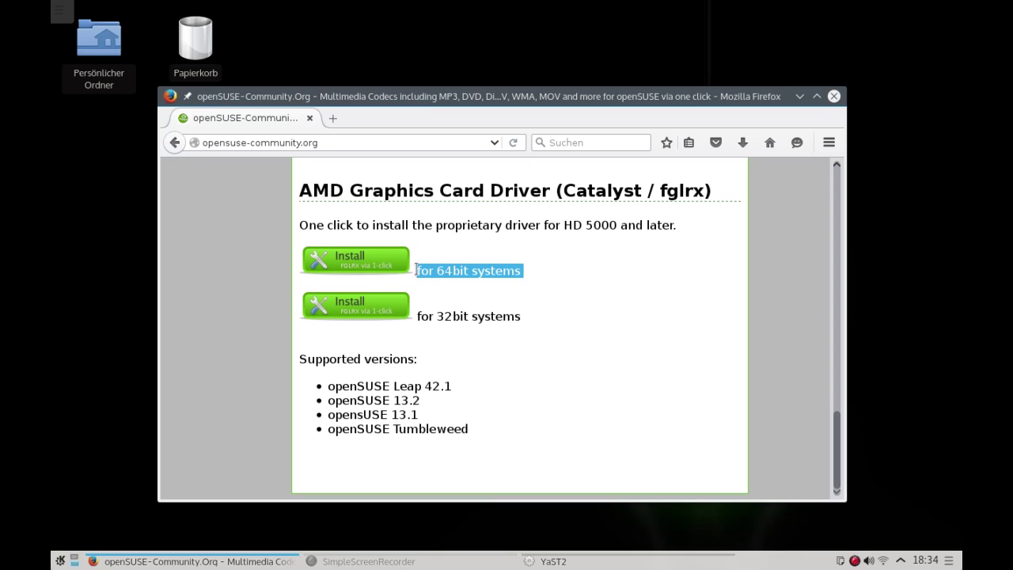
left_click(569, 378)
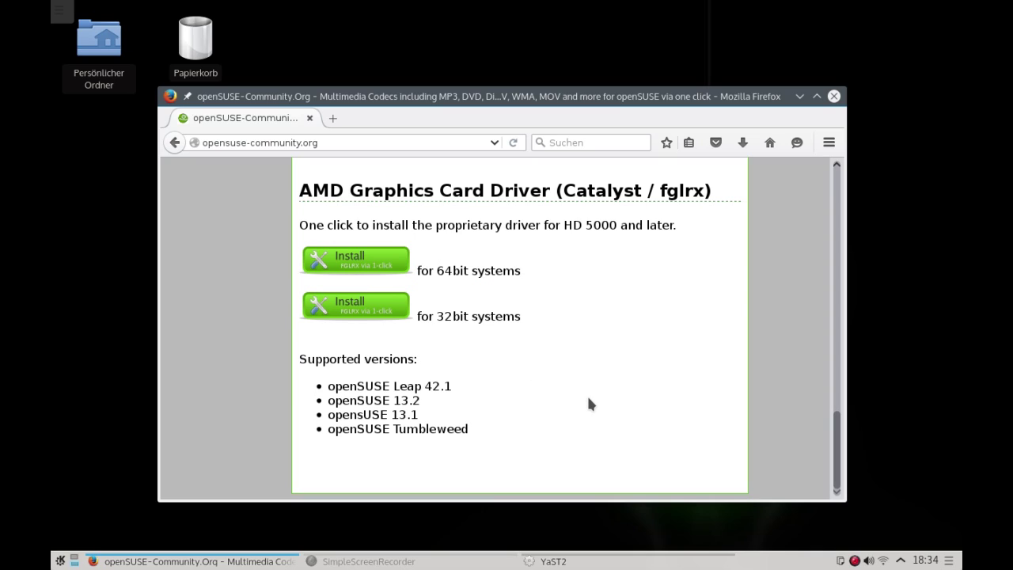
key("Home")
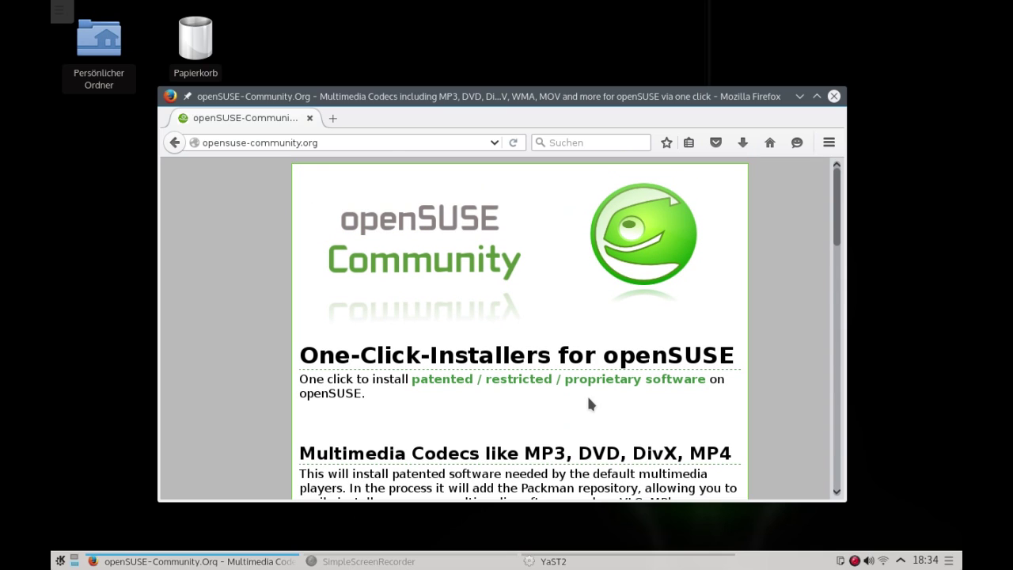
Step: Open a terminal, check the kernel version with uname -a, and close the terminal
left_click(610, 550)
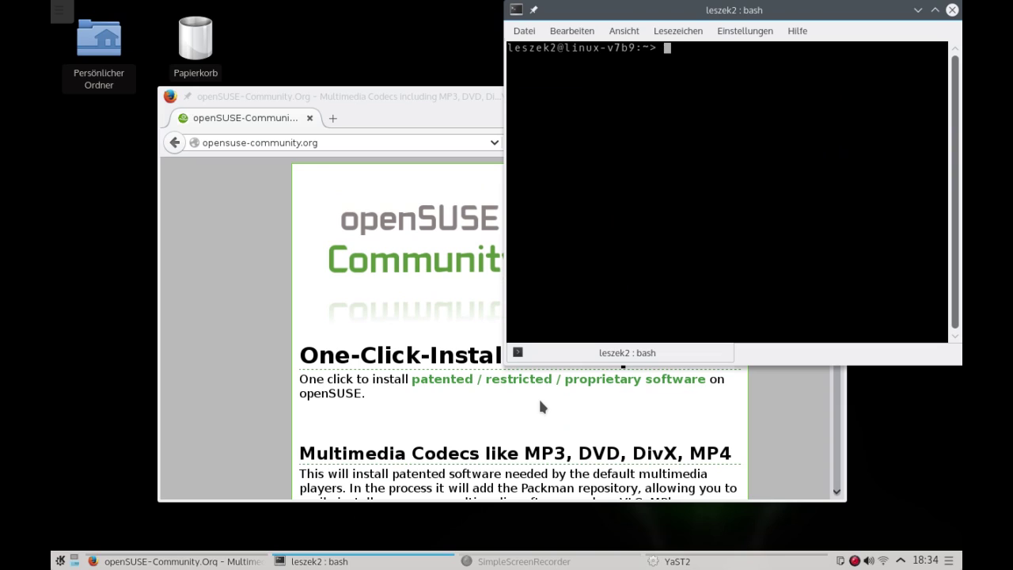
type("uname -a")
key("Return")
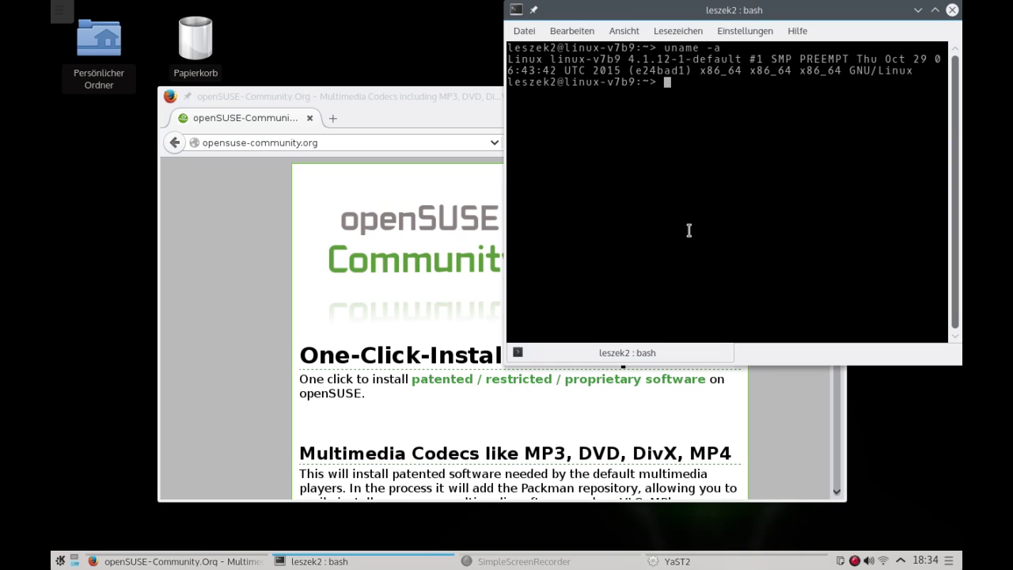
left_click(953, 10)
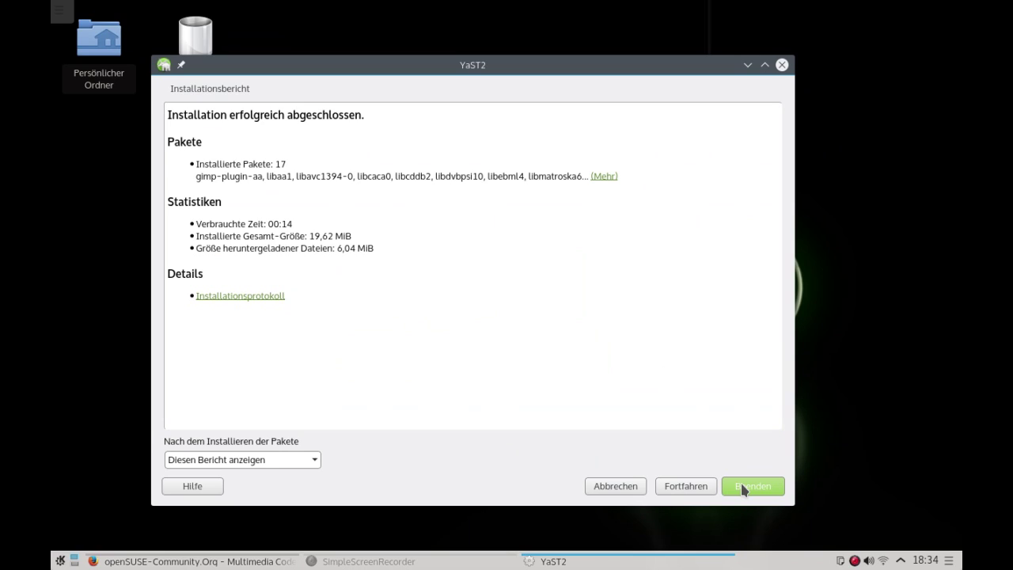
Step: View the full list of installed packages in the YaST2 installation report and continue to the package selection
left_click(599, 176)
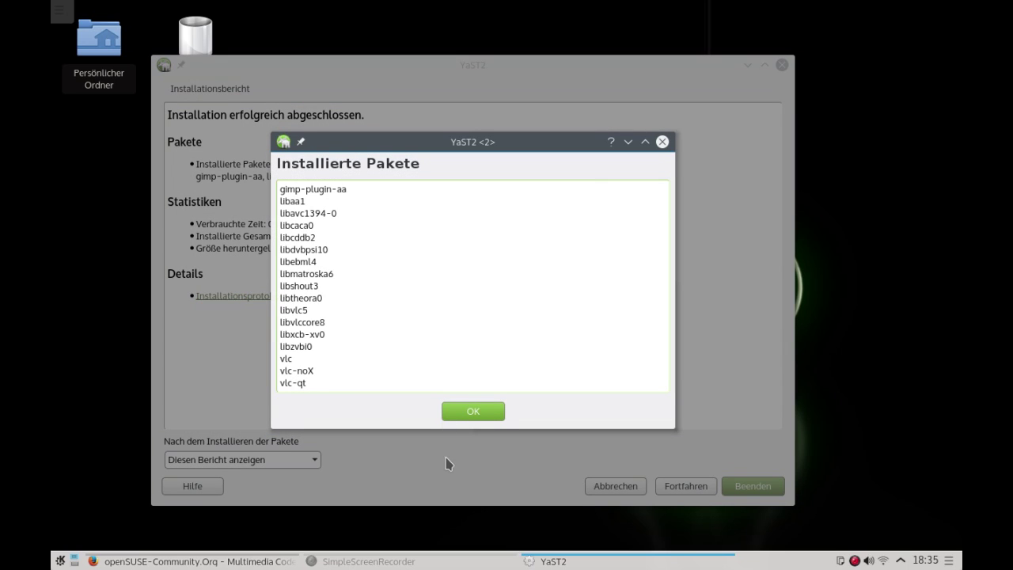
left_click(473, 411)
left_click(757, 487)
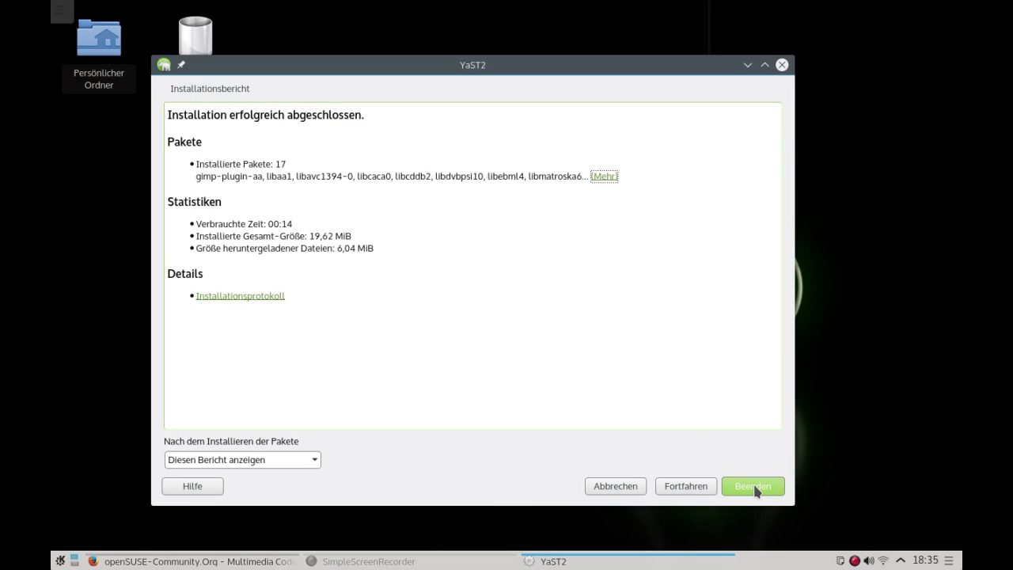
left_click(687, 486)
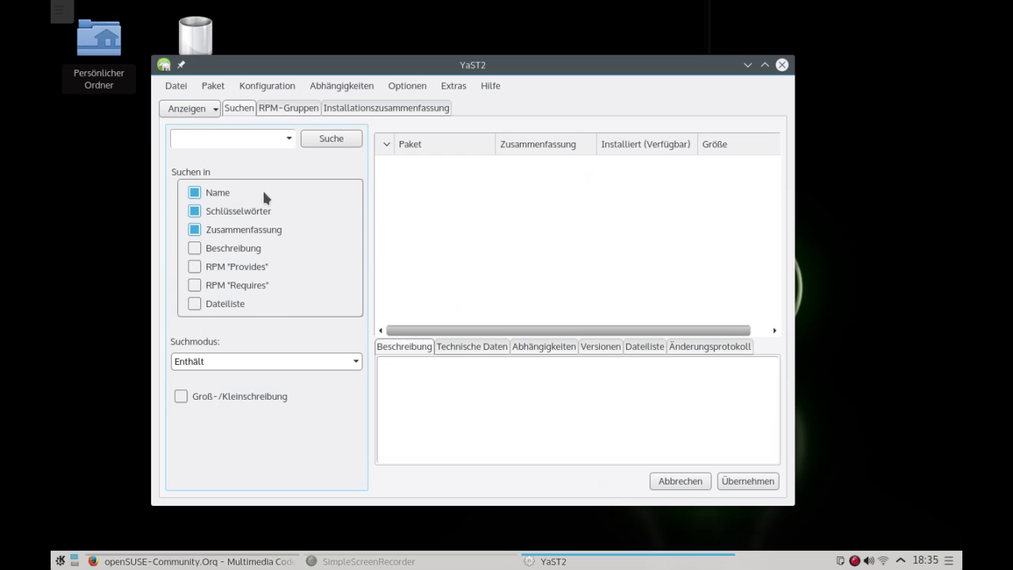
Step: Search the YaST2 packages for "bomi" and clear the search
type("bomi")
key("Return")
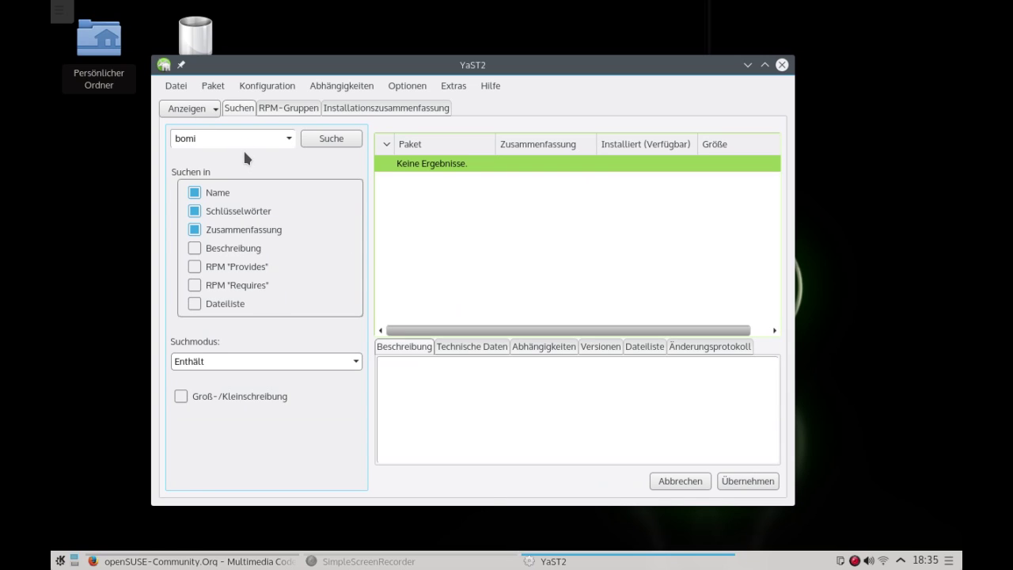
key("ctrl+a")
key("BackSpace")
Step: Switch to Firefox and load the bookmarked openSUSE Download site, software.opensuse.org
left_click(190, 562)
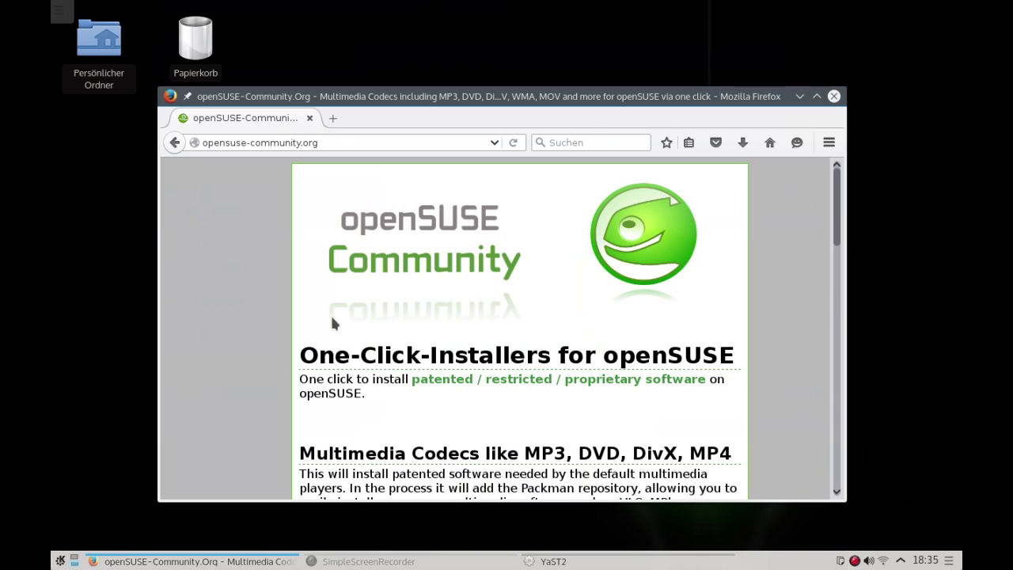
left_click(335, 142)
type("softwa")
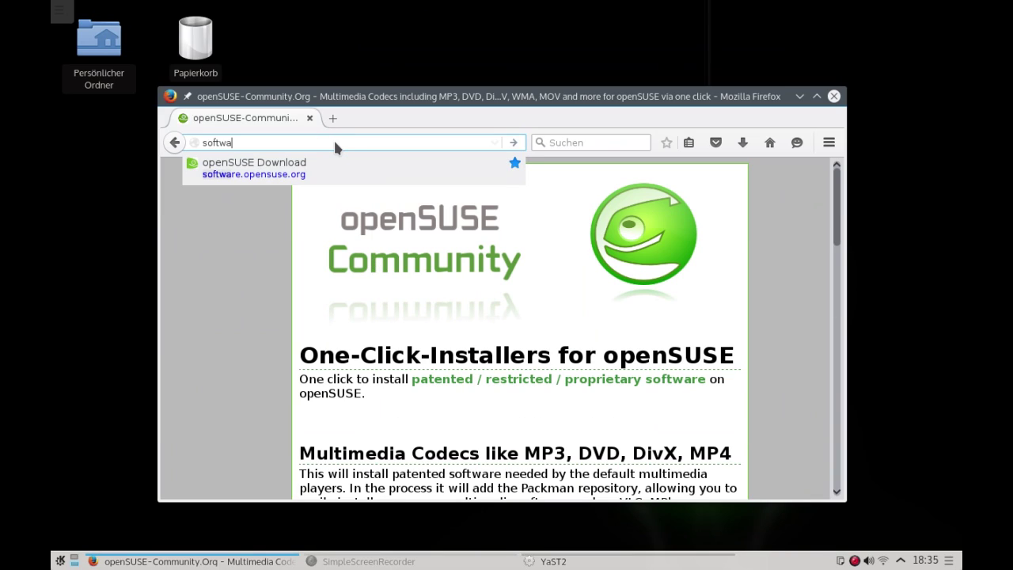
key("Down")
key("Return")
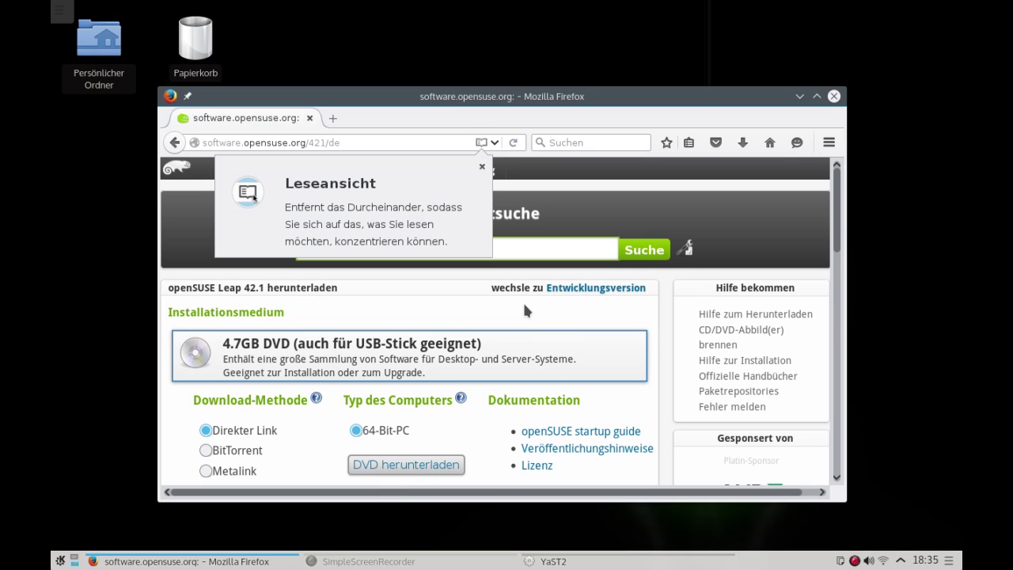
Step: Dismiss the Leseansicht hint, look over the download page, and search its Paketsuche for "bomi"
left_click(482, 166)
scroll(488, 338, "down", 2)
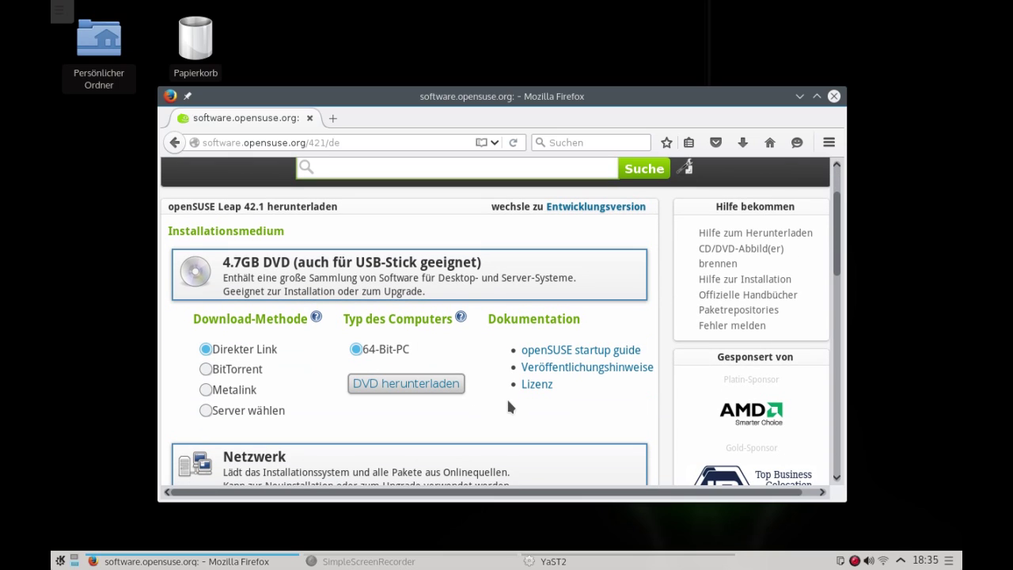
scroll(508, 407, "up", 2)
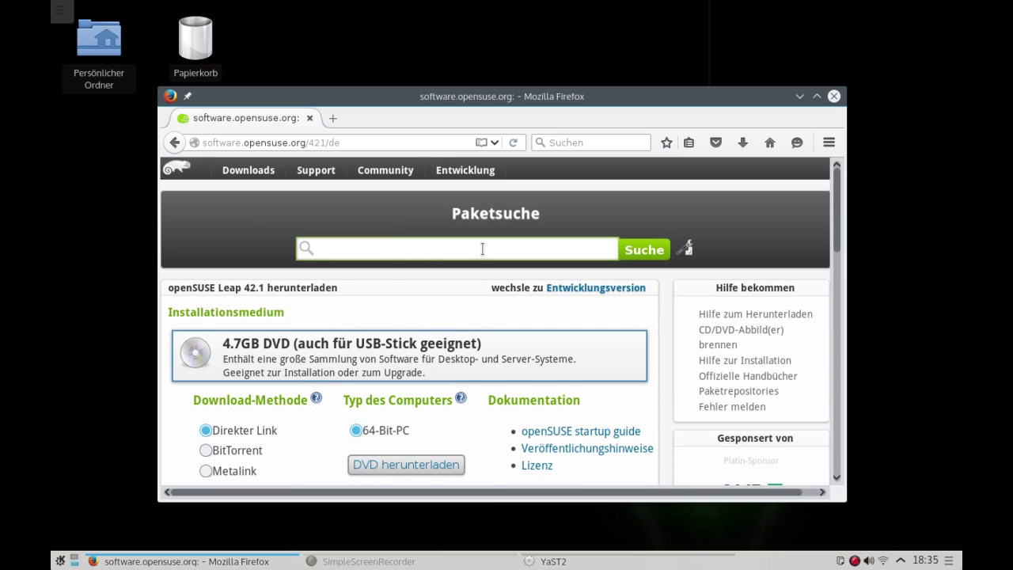
type("bomi")
key("Return")
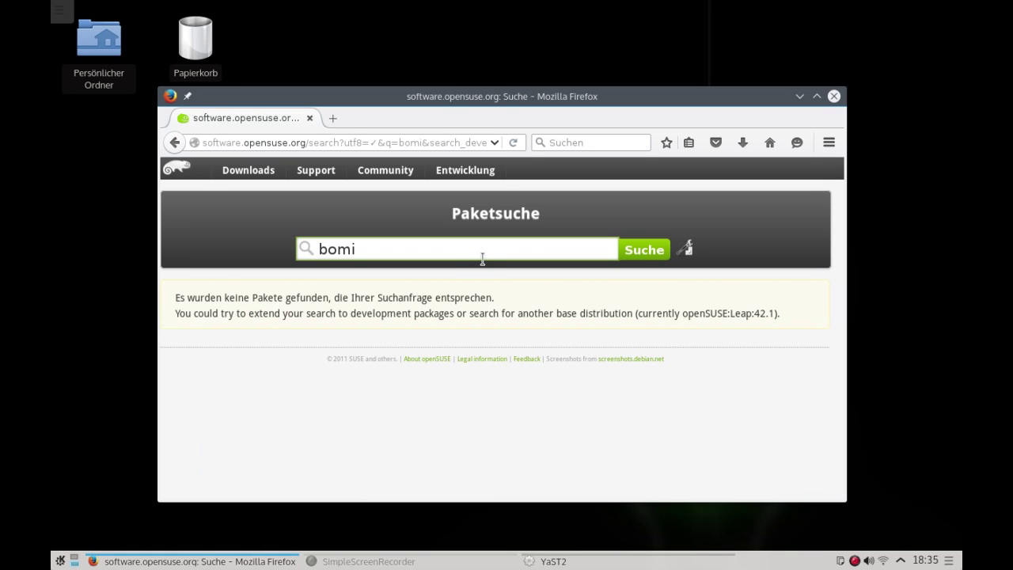
Step: Search the Paketsuche for "mpv", look through the results and open the mpv package page
double_click(468, 247)
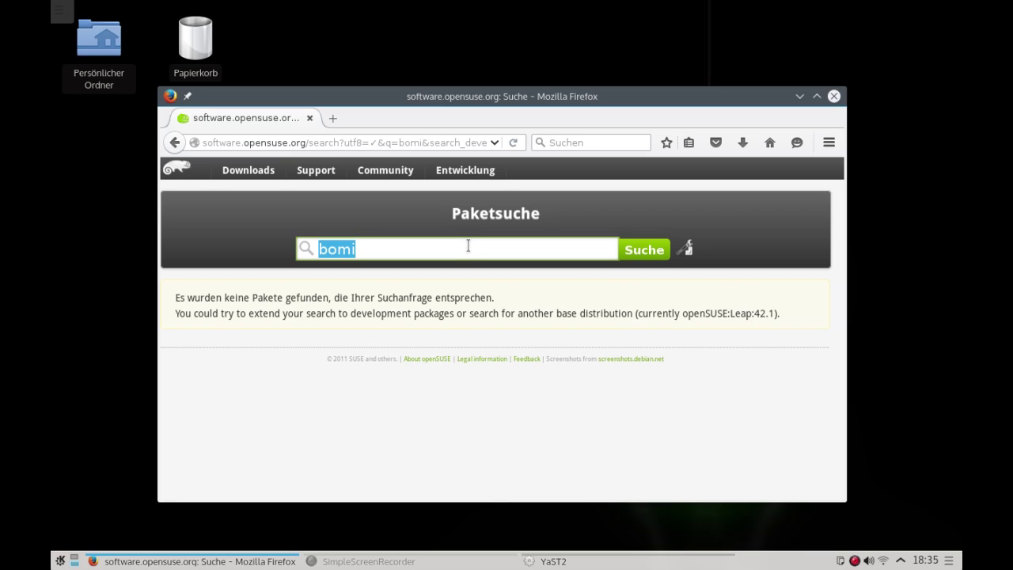
type("mpv")
key("Return")
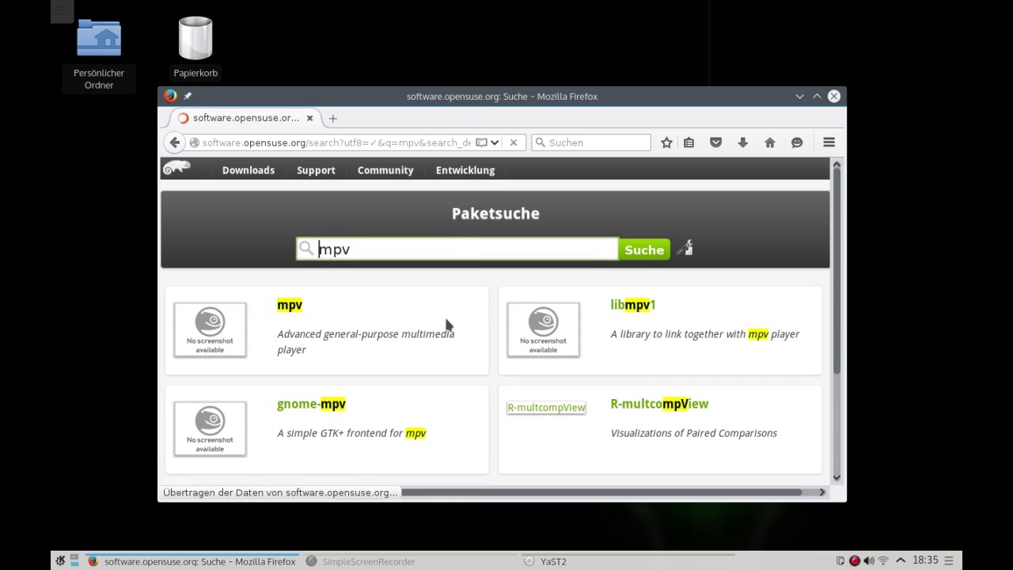
scroll(446, 320, "down", 3)
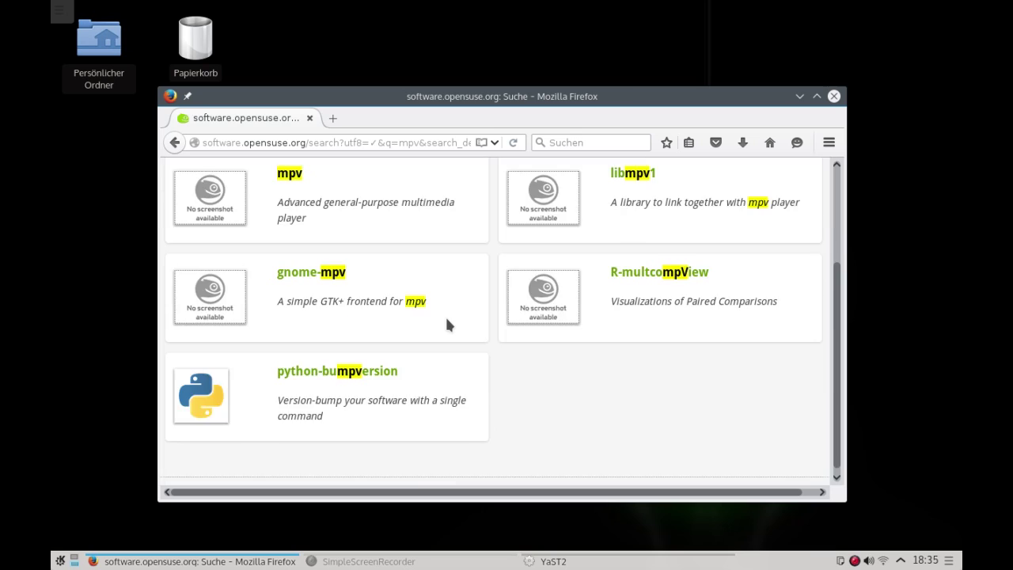
scroll(445, 317, "up", 3)
left_click(229, 313)
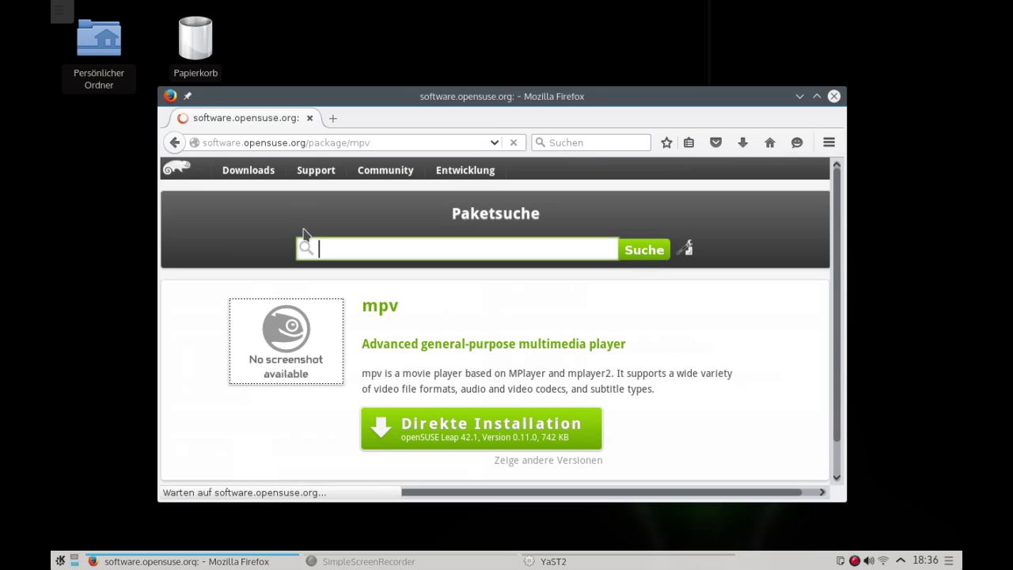
Step: Show the other available versions of mpv and look through the listed distributions
scroll(613, 367, "down", 1)
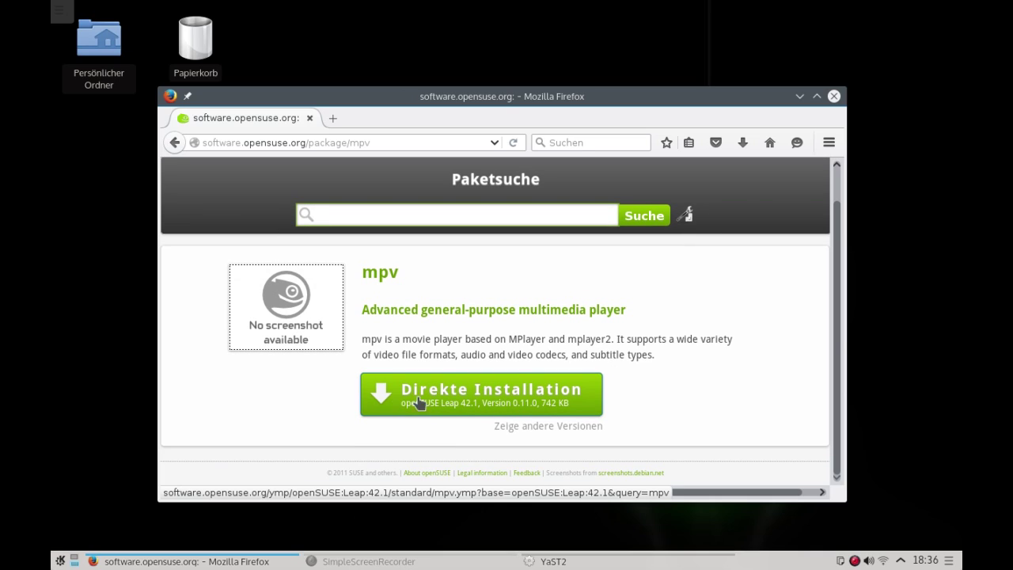
left_click(521, 428)
scroll(736, 398, "down", 3)
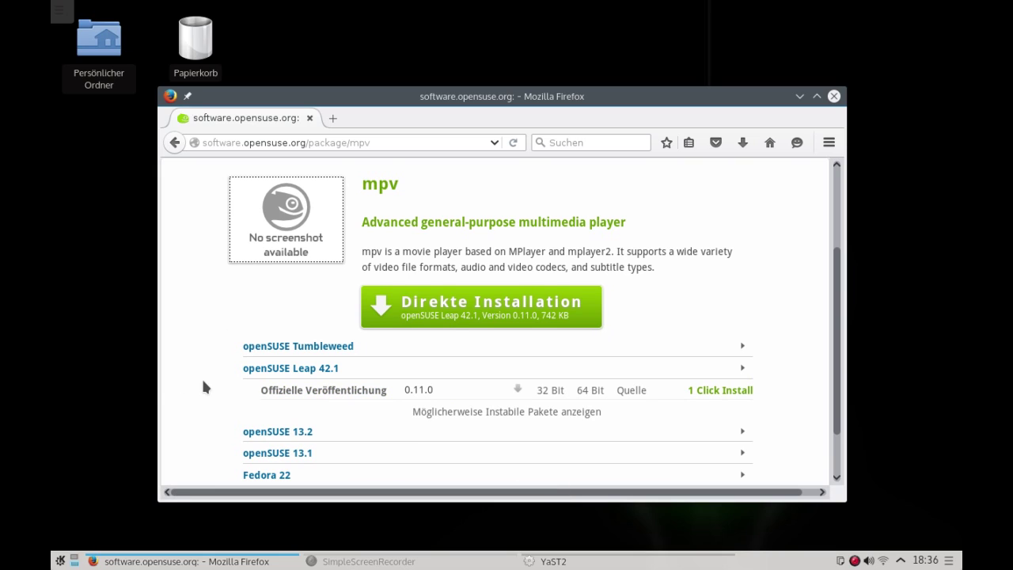
scroll(201, 377, "down", 2)
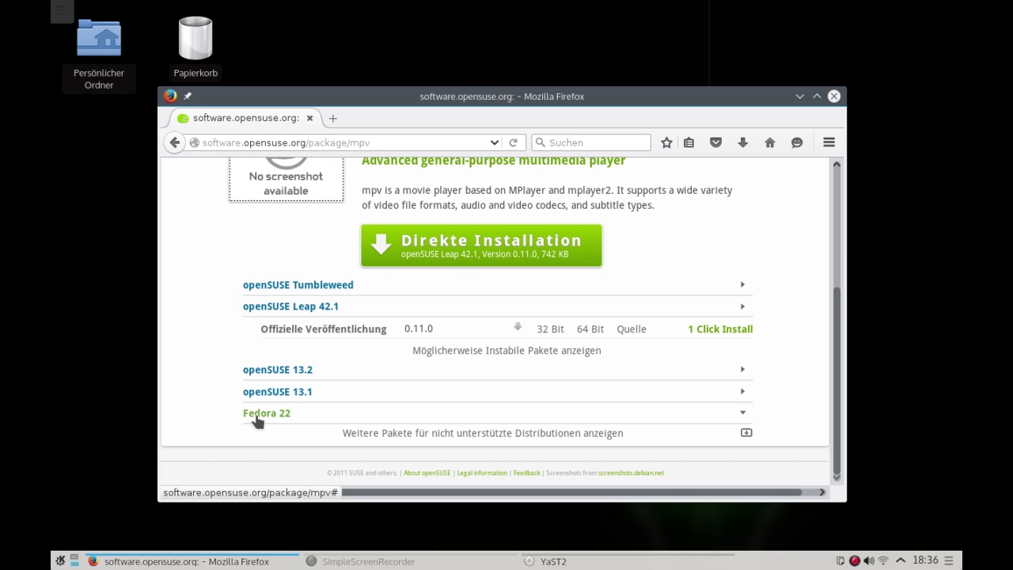
scroll(194, 381, "up", 5)
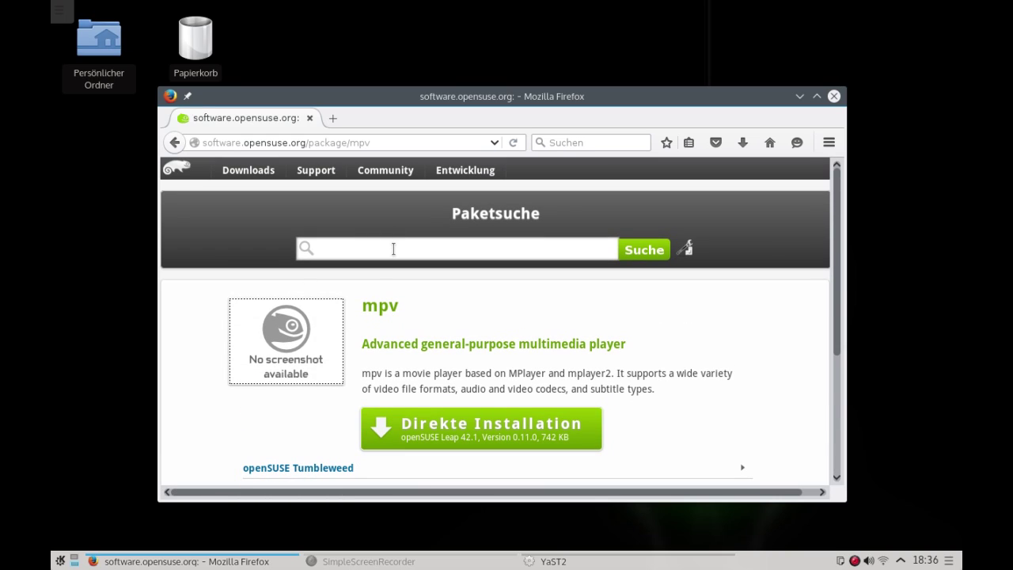
Step: Search the Paketsuche for "bomi" once more and clear the search term
left_click(394, 250)
type("bomi")
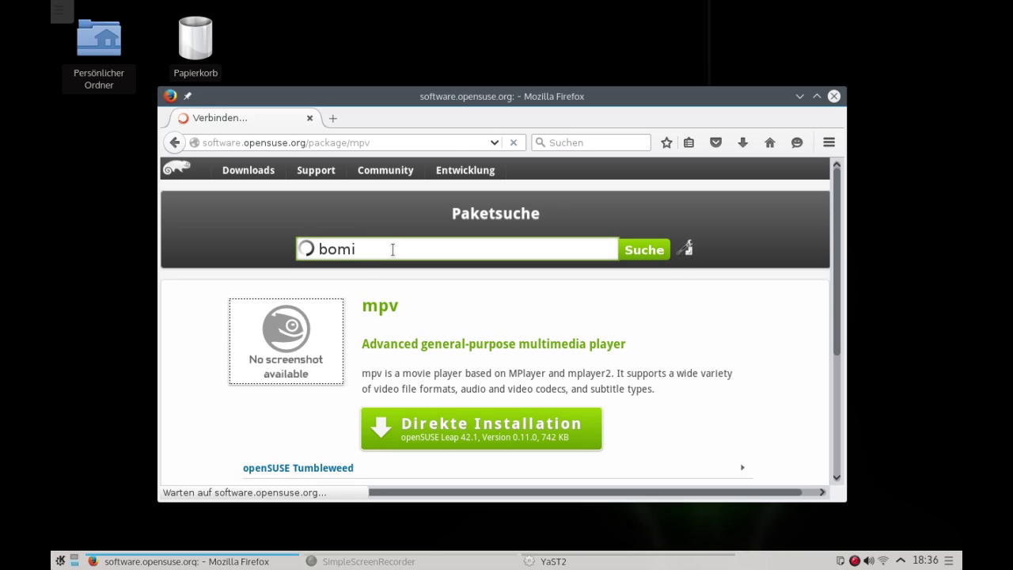
double_click(392, 250)
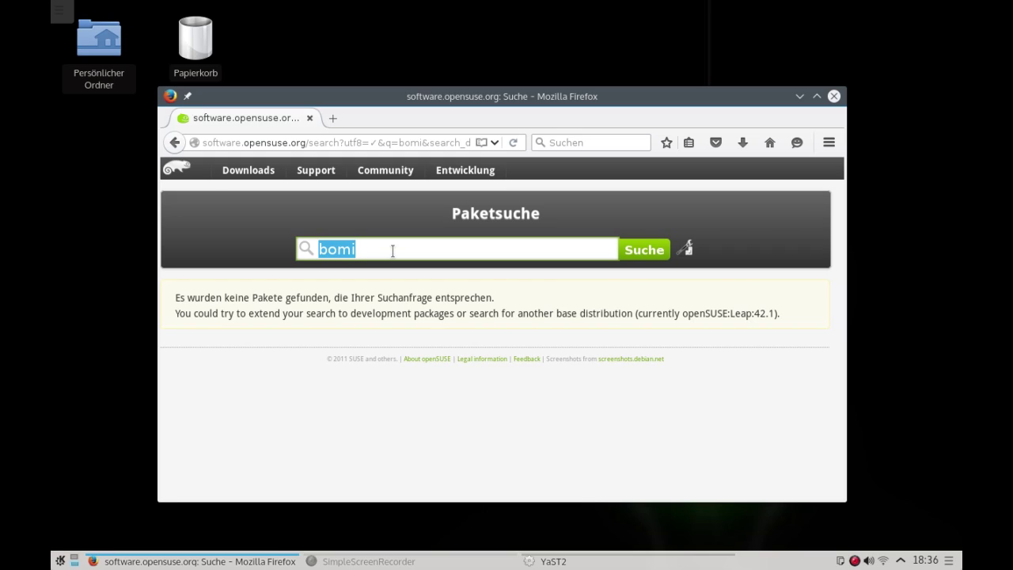
key("BackSpace")
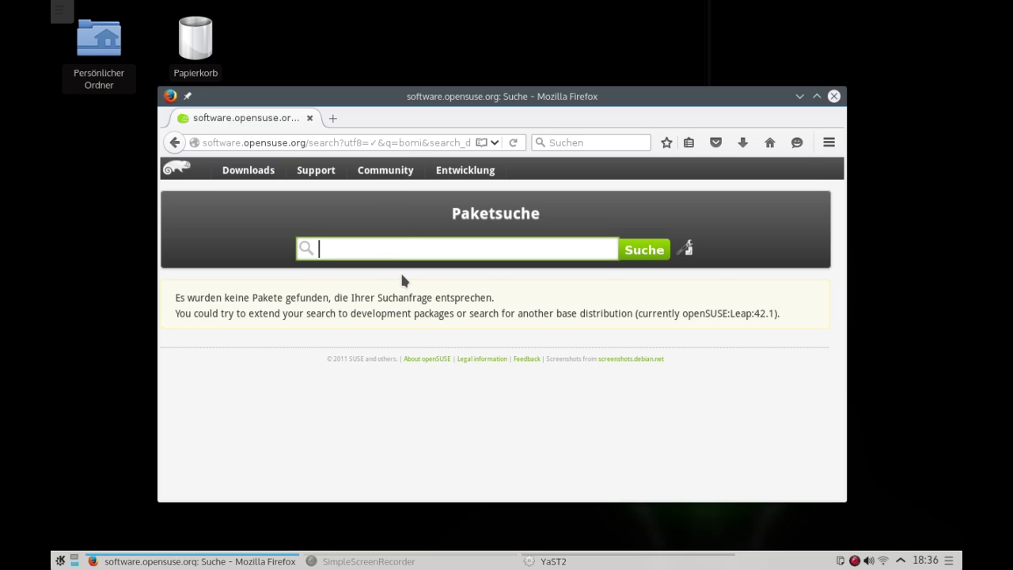
Step: Open a new browser tab, close the software.opensuse.org tab and dismiss the "Neuer Tab" update notice
left_click(332, 118)
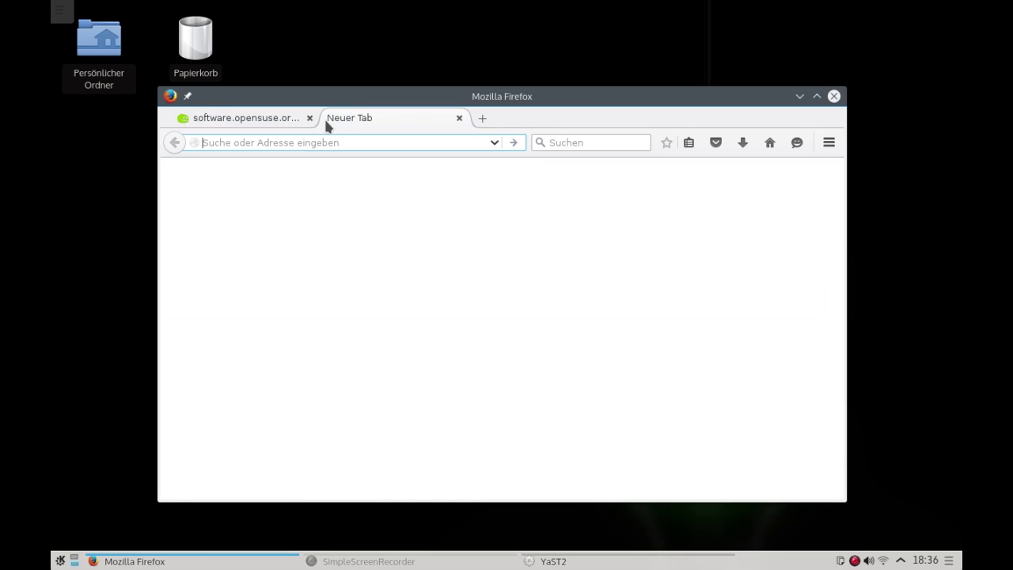
left_click(310, 118)
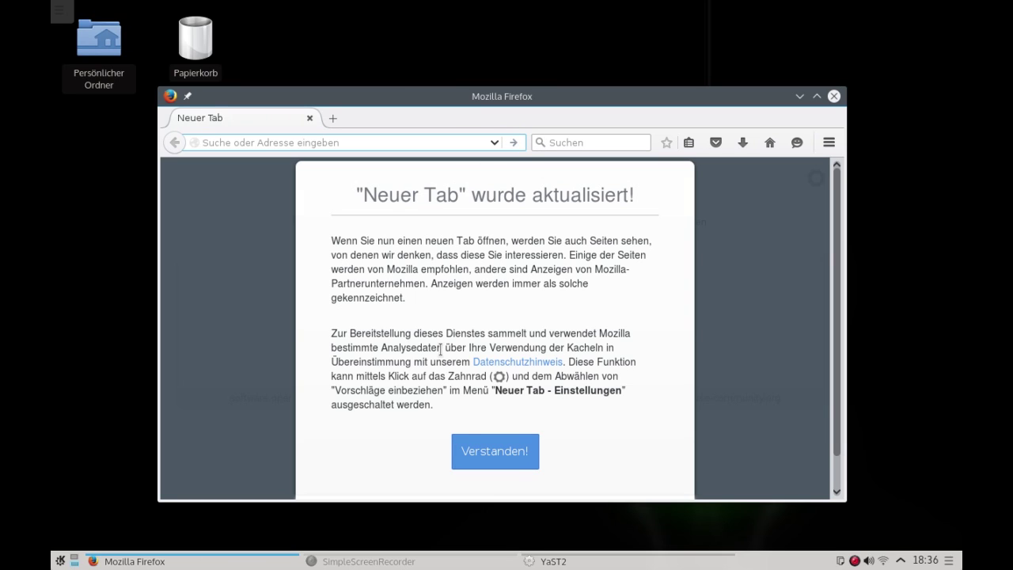
left_click(503, 457)
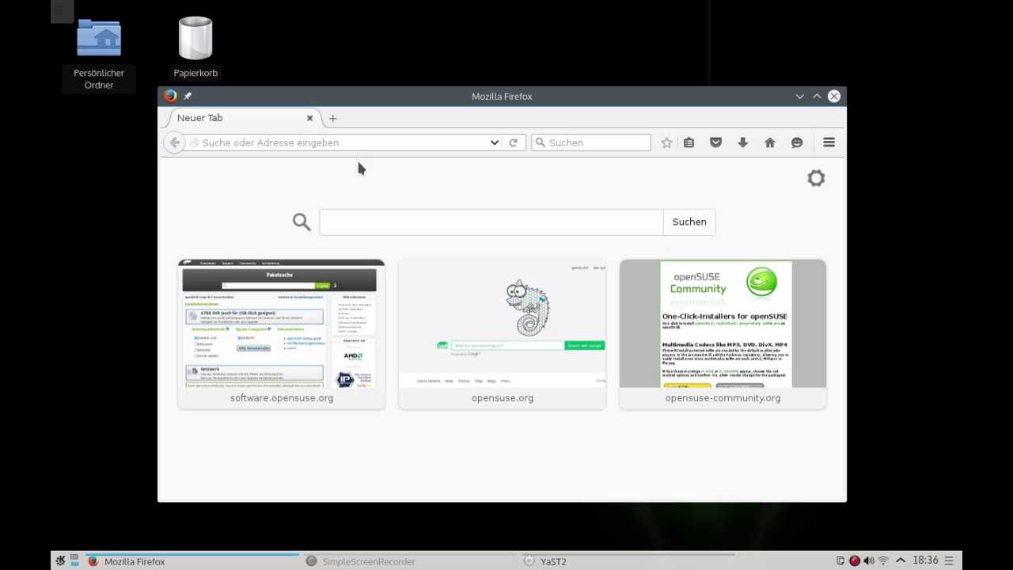
Step: Search Google for "bomi opensuse" and open the Downloads page of the bomi project
left_click(547, 143)
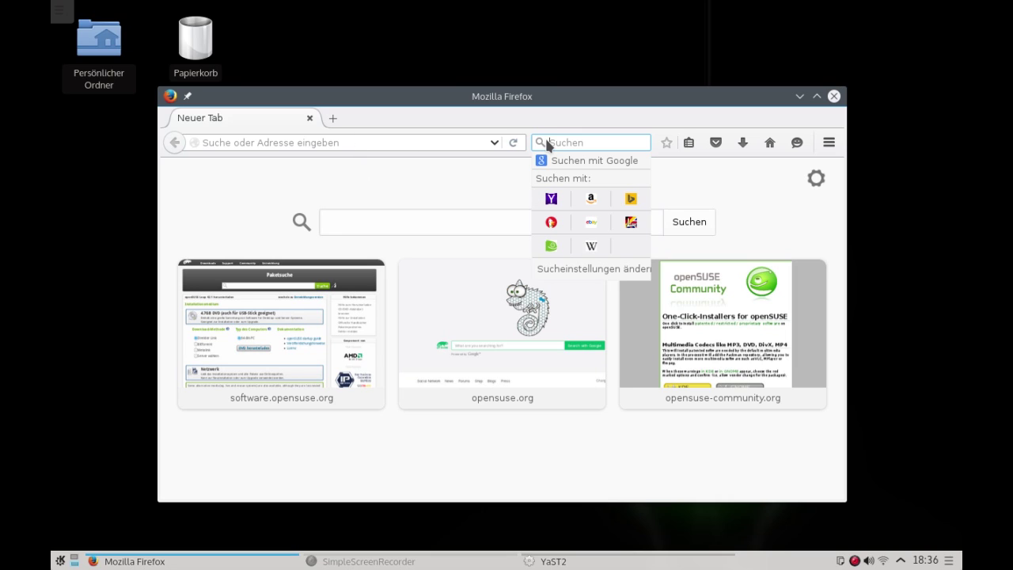
type("bomi o")
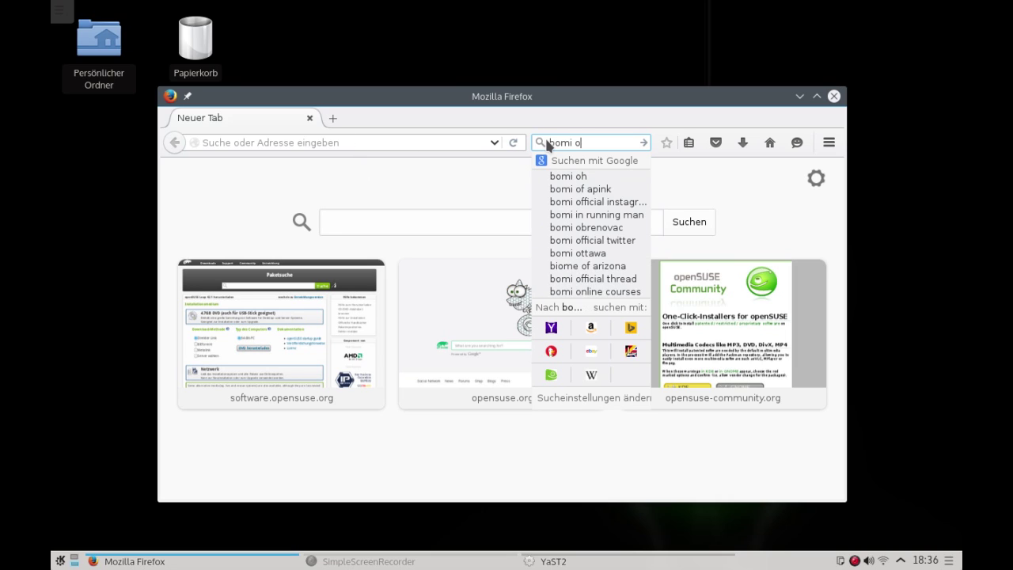
type("pensuse")
key("Return")
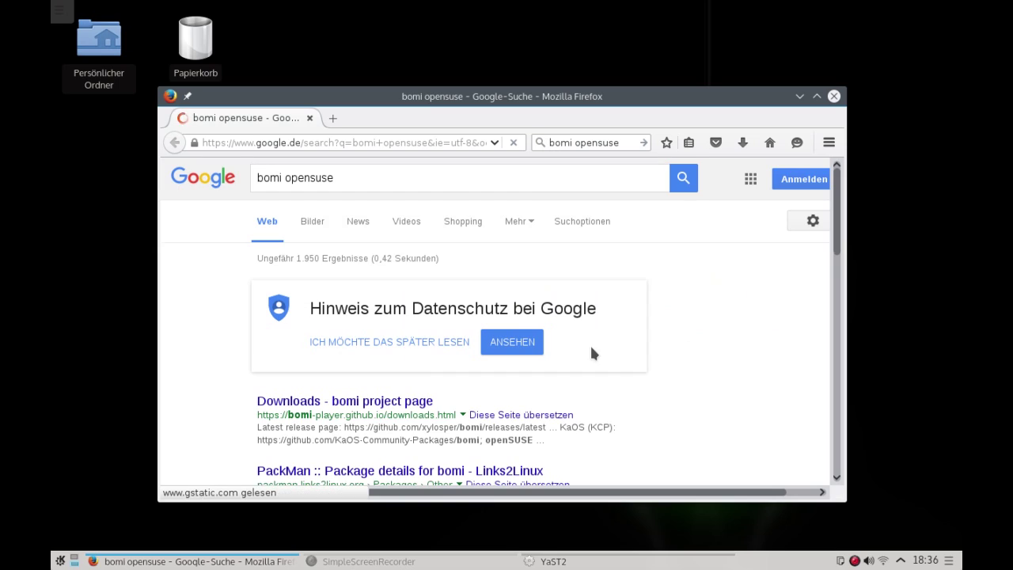
scroll(638, 368, "down", 2)
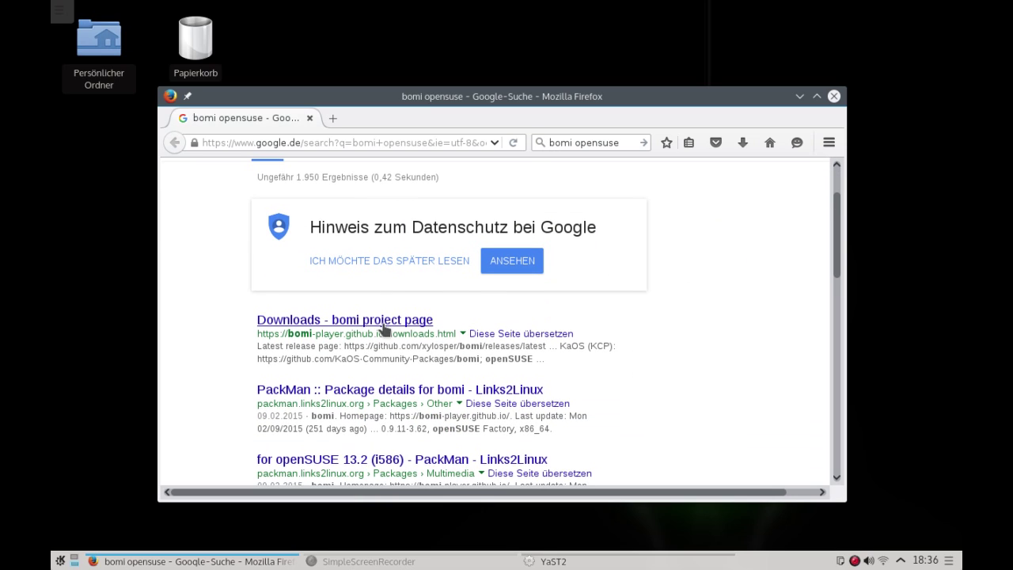
left_click(382, 325)
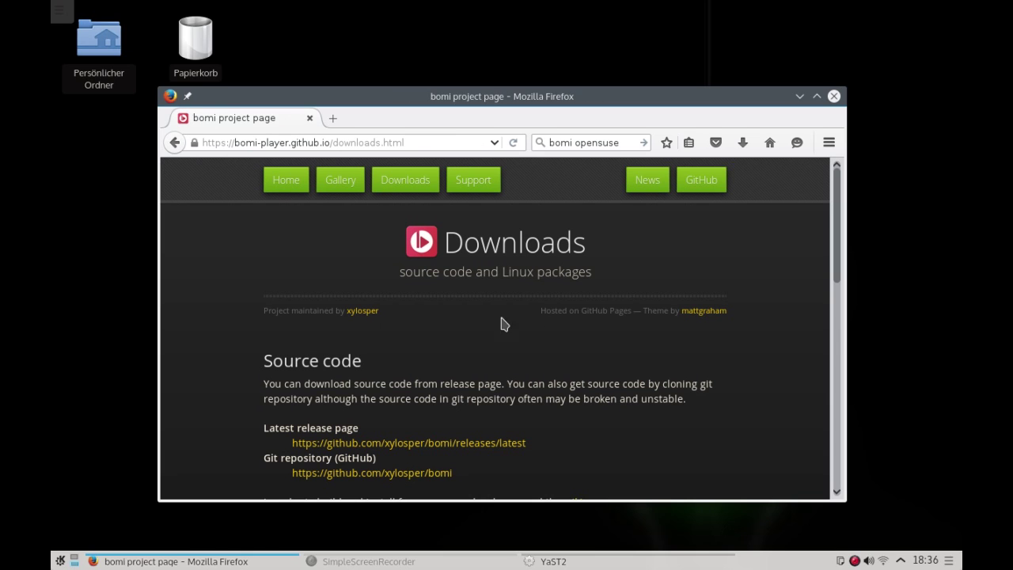
Step: Open the openSUSE PackMan package page for bomi and look over its offered versions
scroll(538, 325, "down", 7)
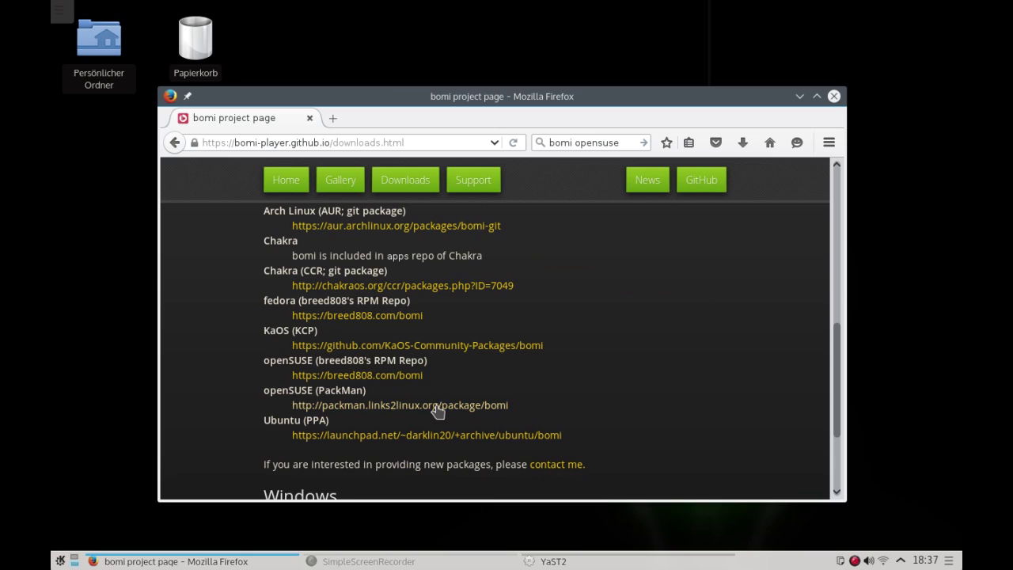
left_click(391, 407)
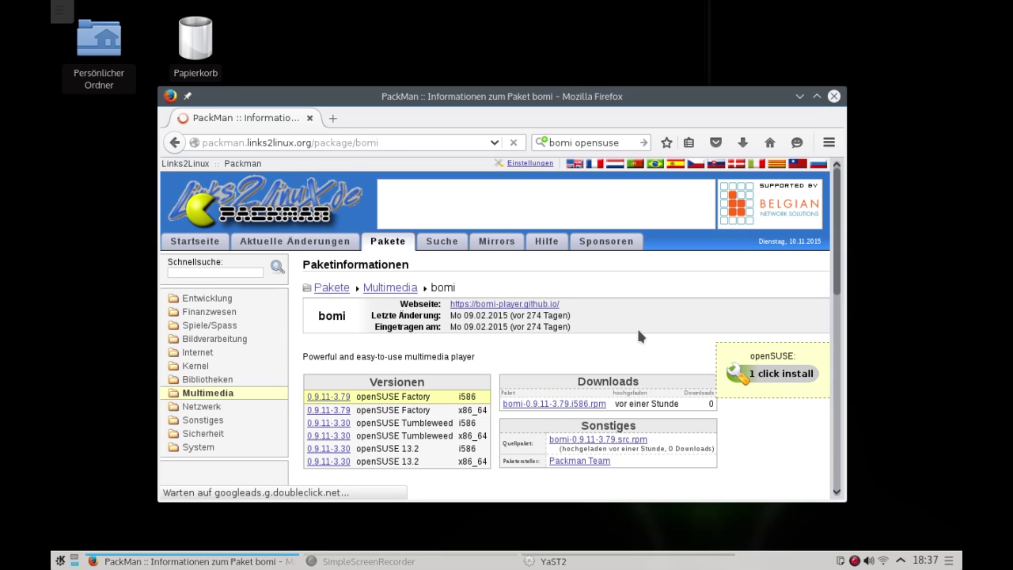
scroll(659, 337, "down", 1)
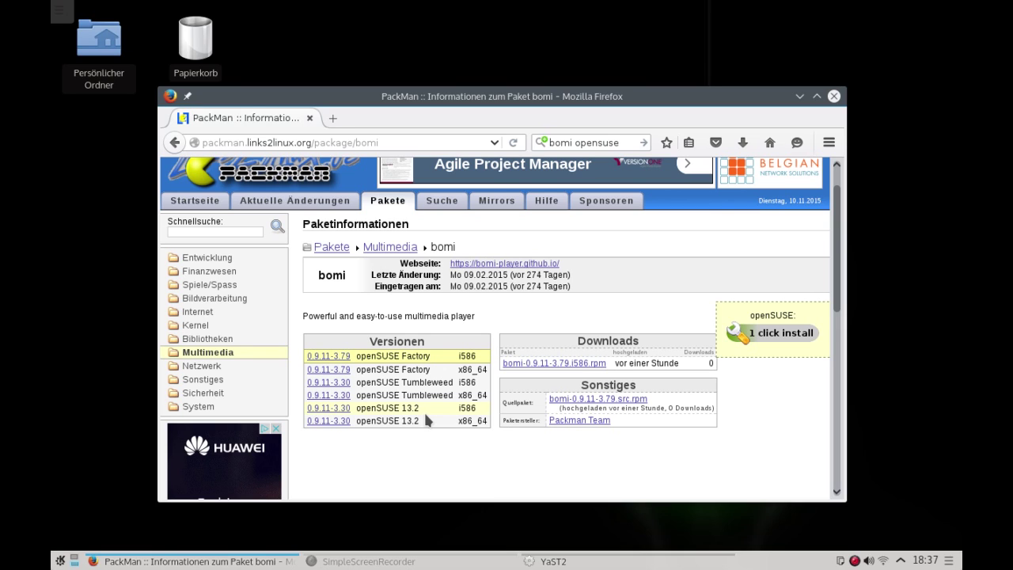
scroll(480, 425, "up", 1)
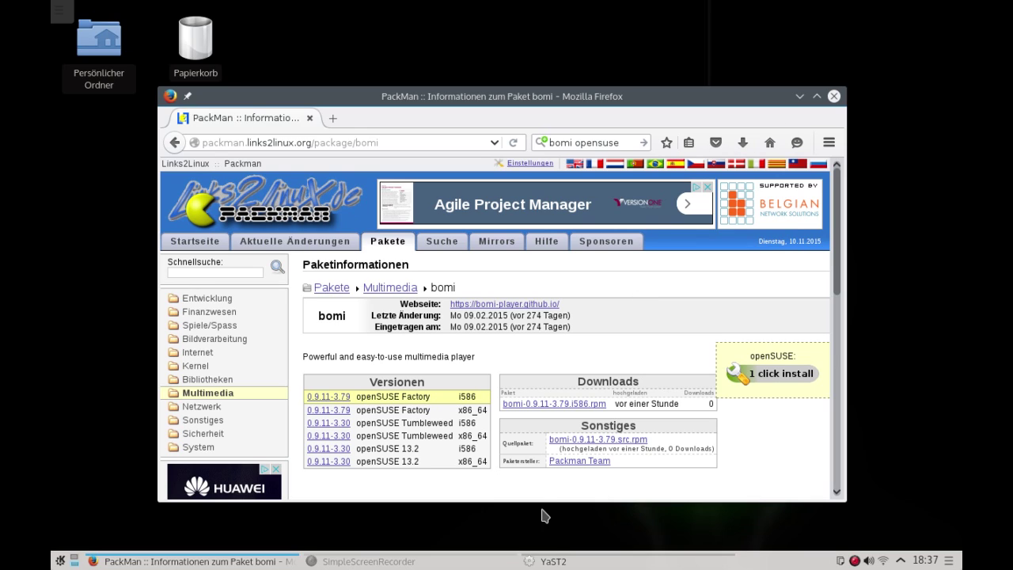
Step: Switch to YaST2, show the RPM groups and browse the packages of the Games group under Amusements
left_click(554, 562)
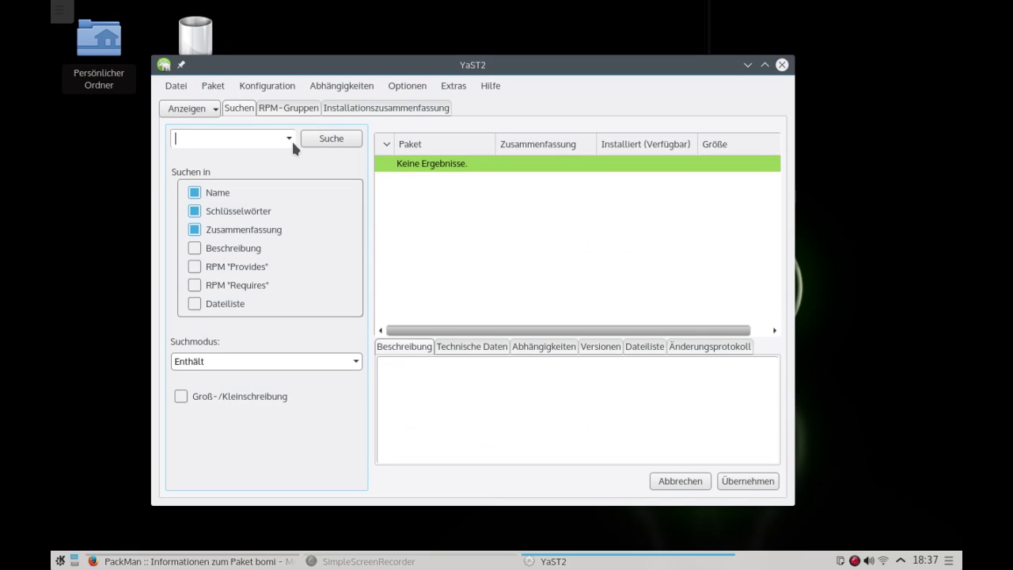
left_click(278, 107)
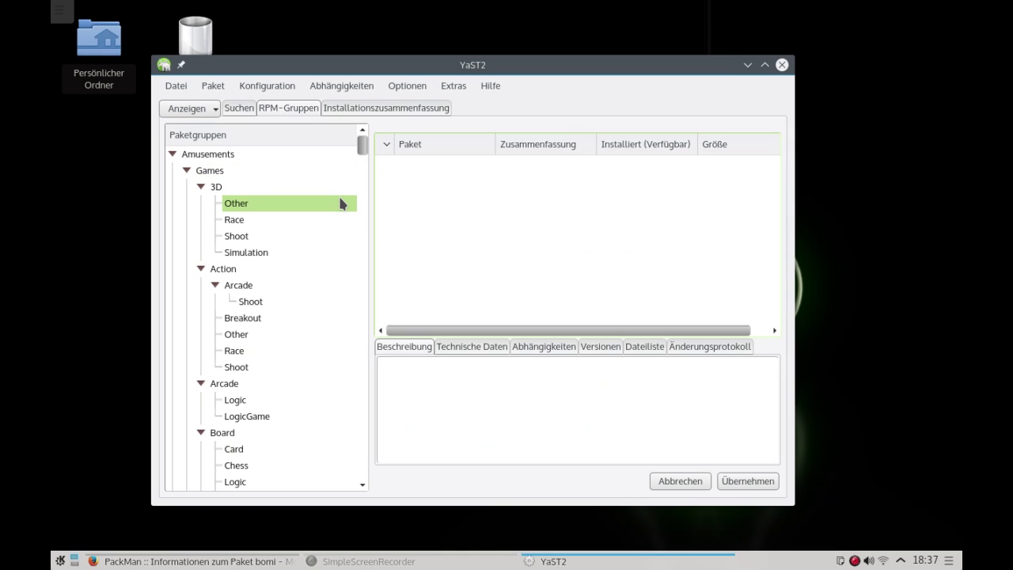
left_click(281, 172)
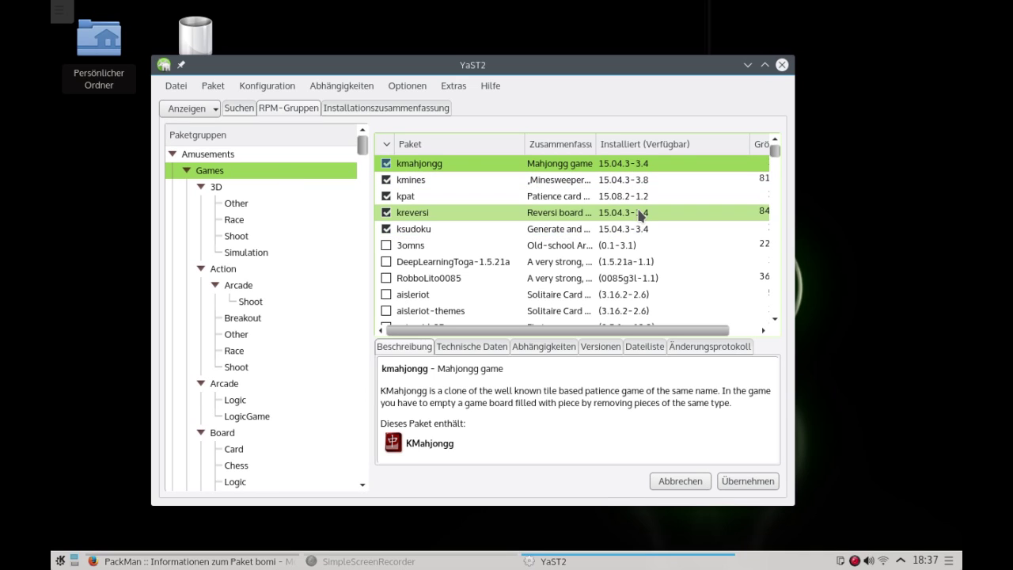
scroll(638, 202, "down", 7)
scroll(641, 208, "up", 7)
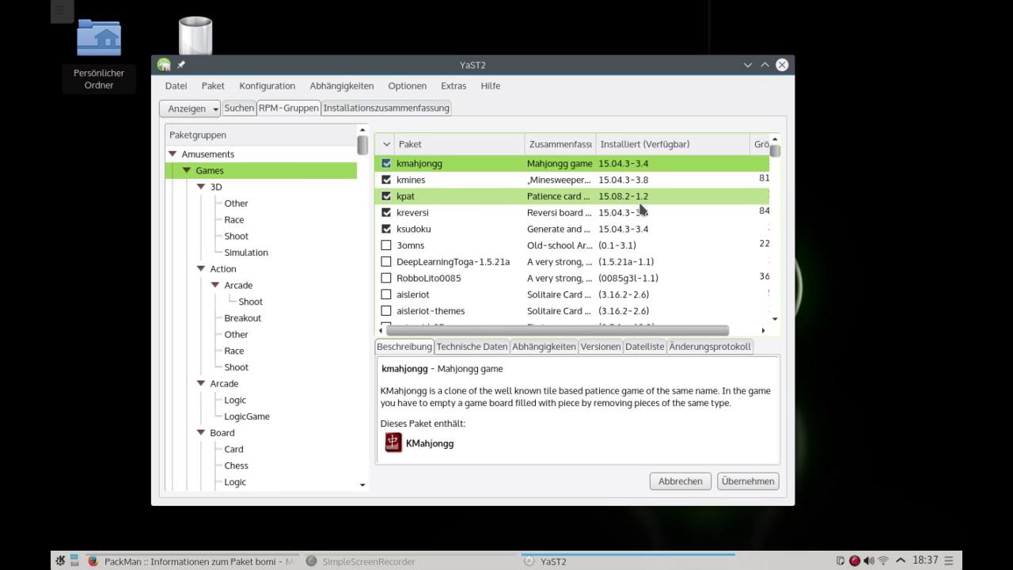
scroll(641, 208, "down", 15)
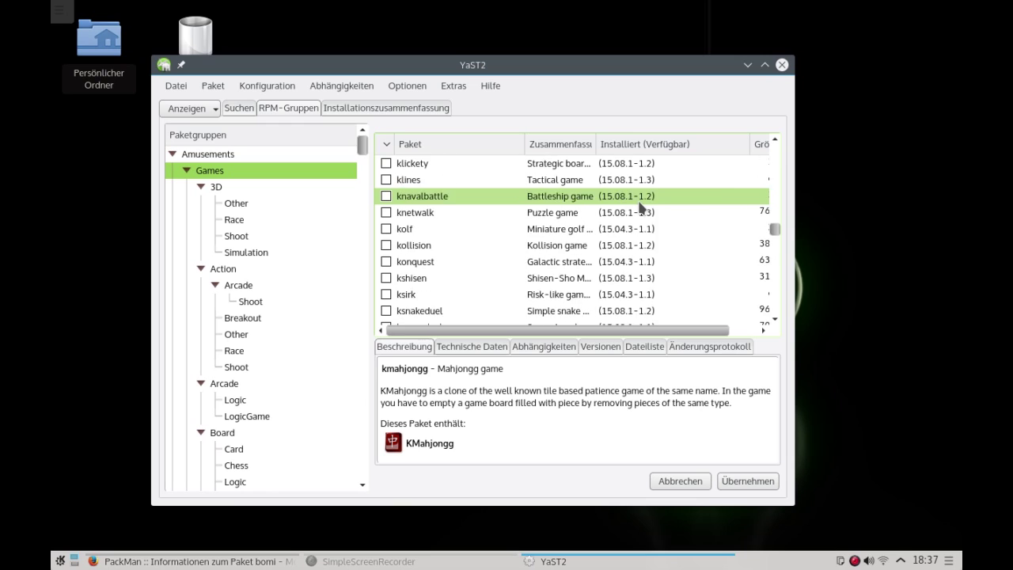
scroll(641, 209, "down", 20)
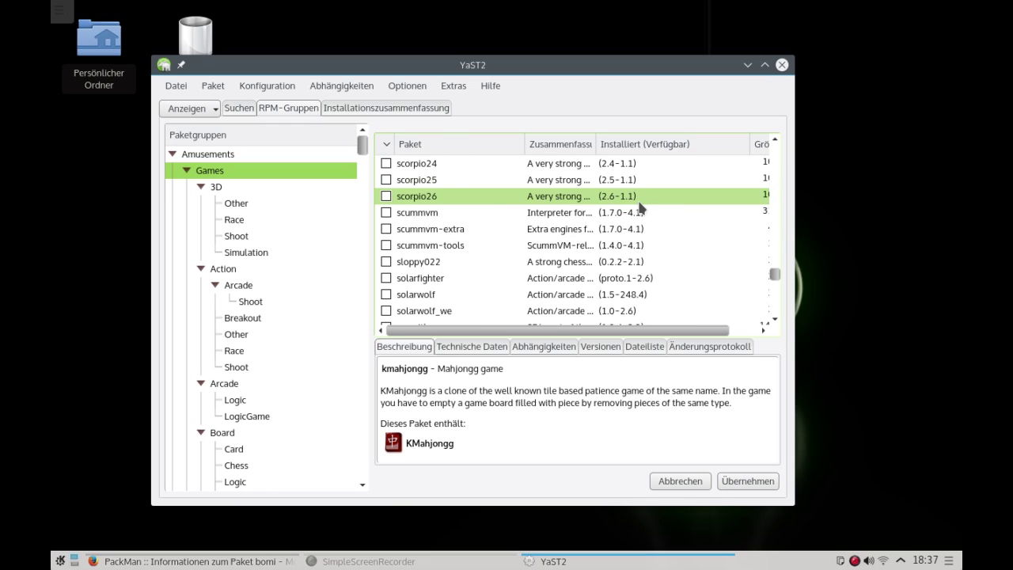
scroll(641, 208, "up", 15)
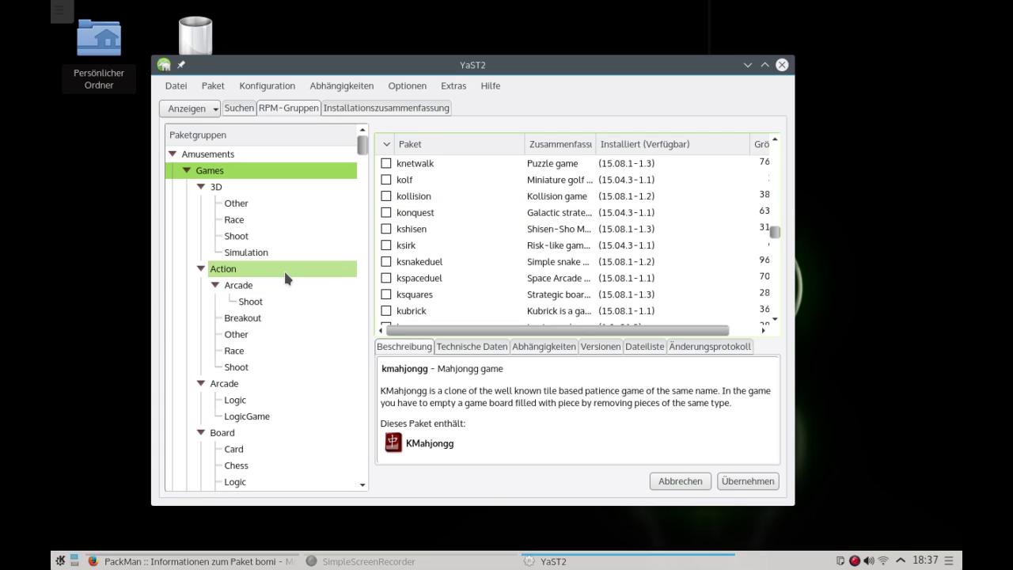
Step: Look through the Paketgruppen and list the packages of the Multimedia group under Applications
scroll(287, 301, "down", 3)
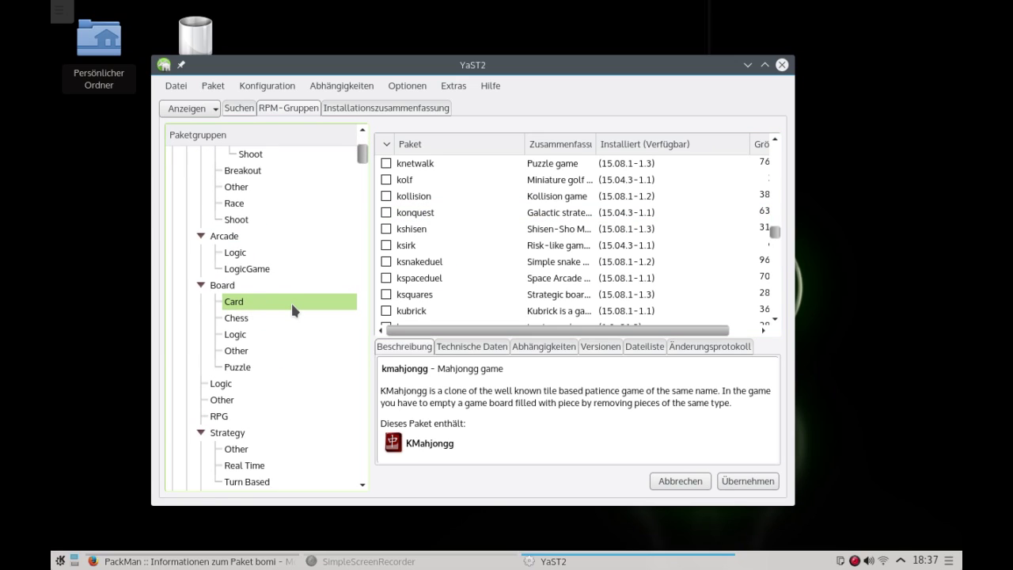
scroll(292, 308, "down", 6)
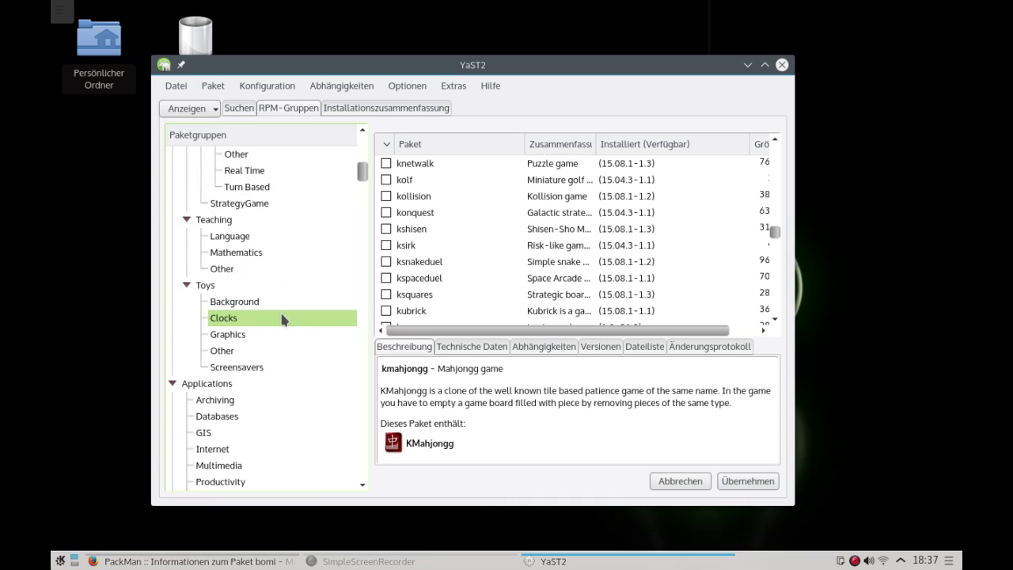
scroll(269, 333, "down", 4)
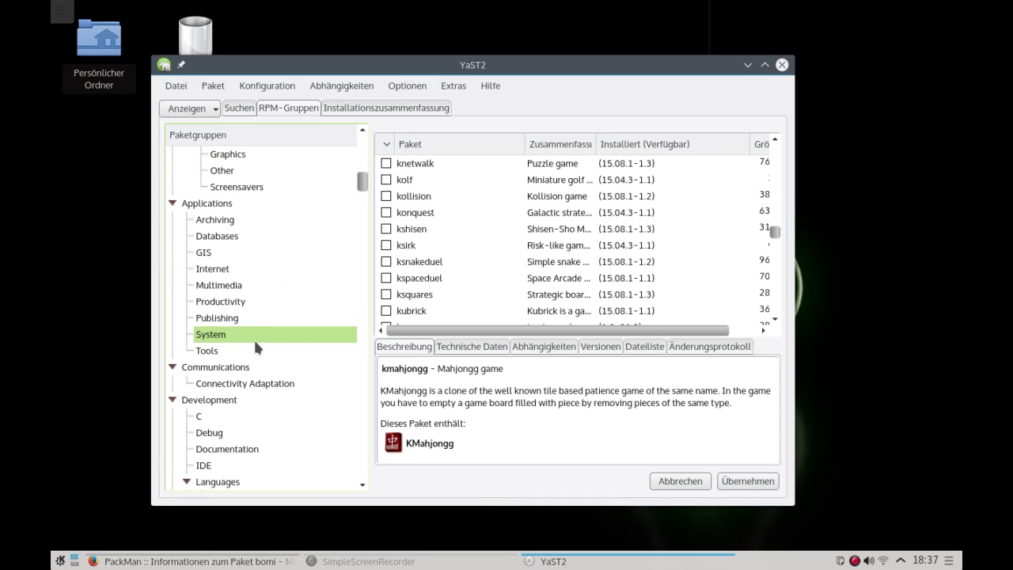
left_click(250, 285)
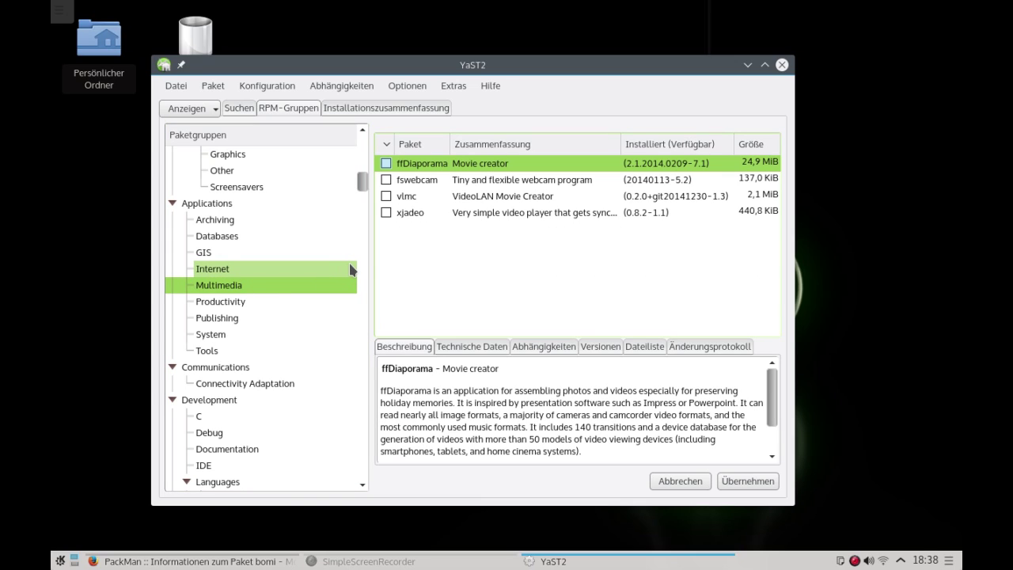
scroll(272, 285, "down", 3)
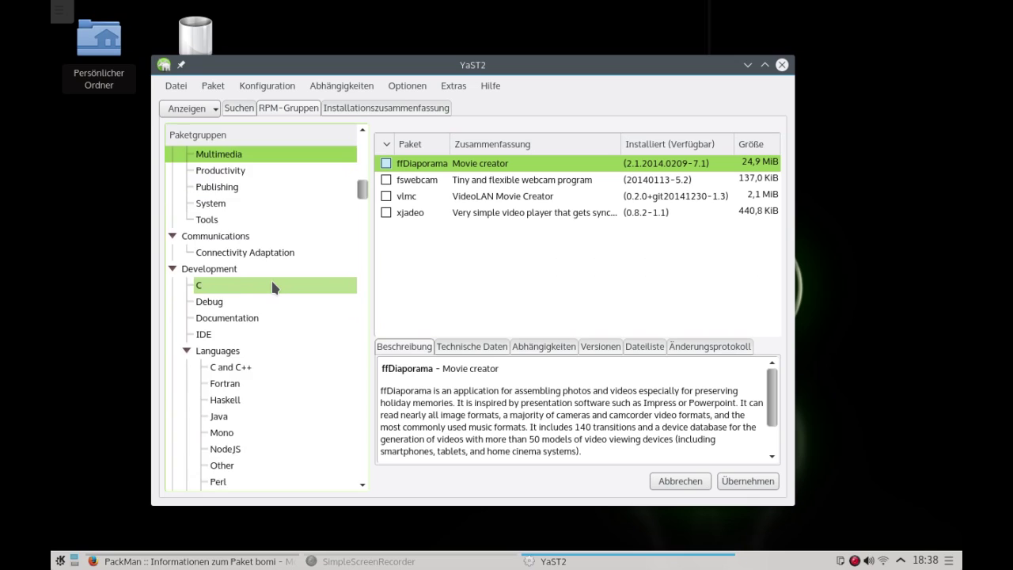
Step: Look through the remaining Paketgruppen, from Development over Productivity to the System groups
scroll(272, 286, "down", 6)
scroll(272, 287, "up", 3)
scroll(273, 287, "down", 6)
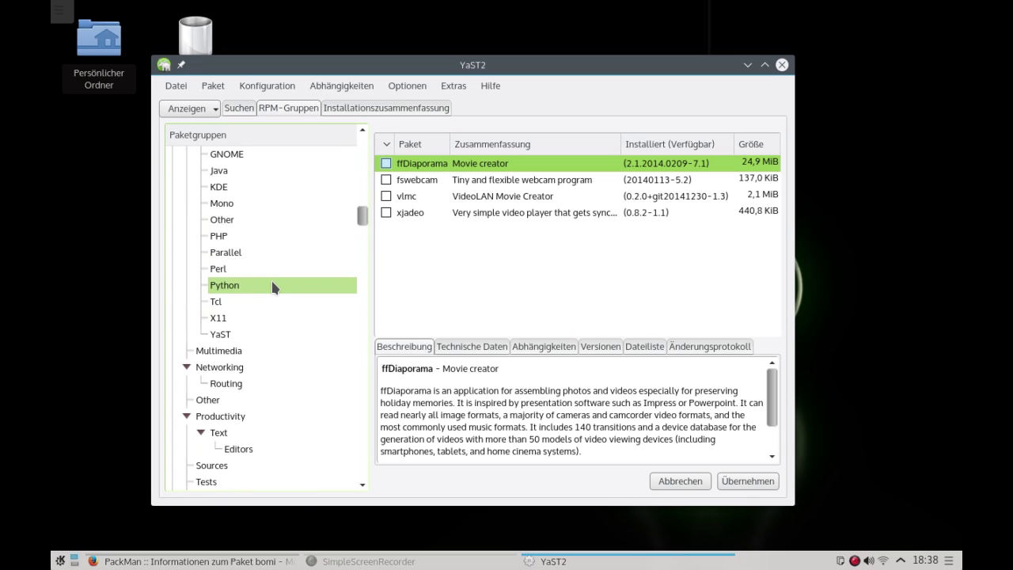
scroll(272, 286, "down", 20)
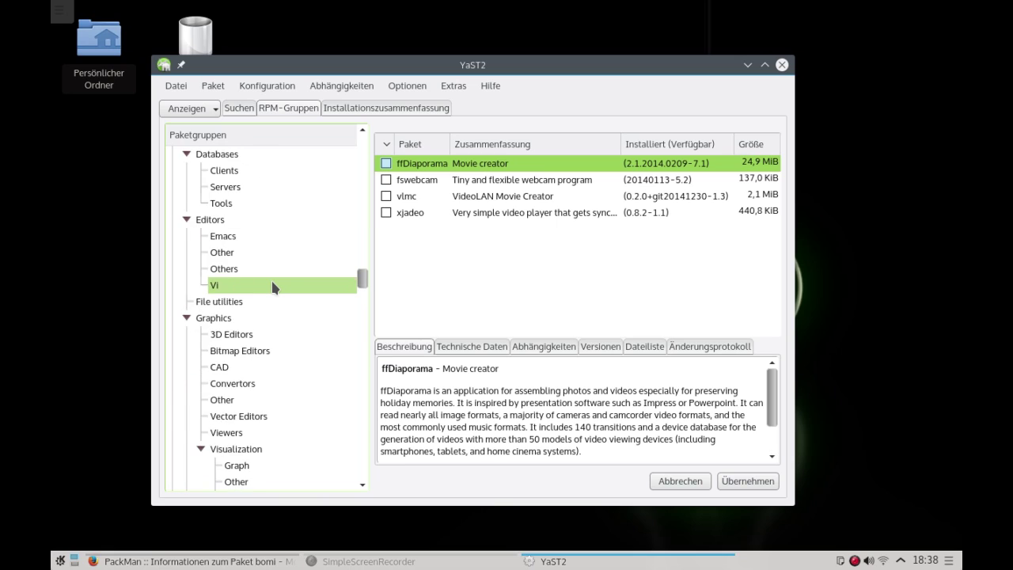
scroll(272, 287, "down", 15)
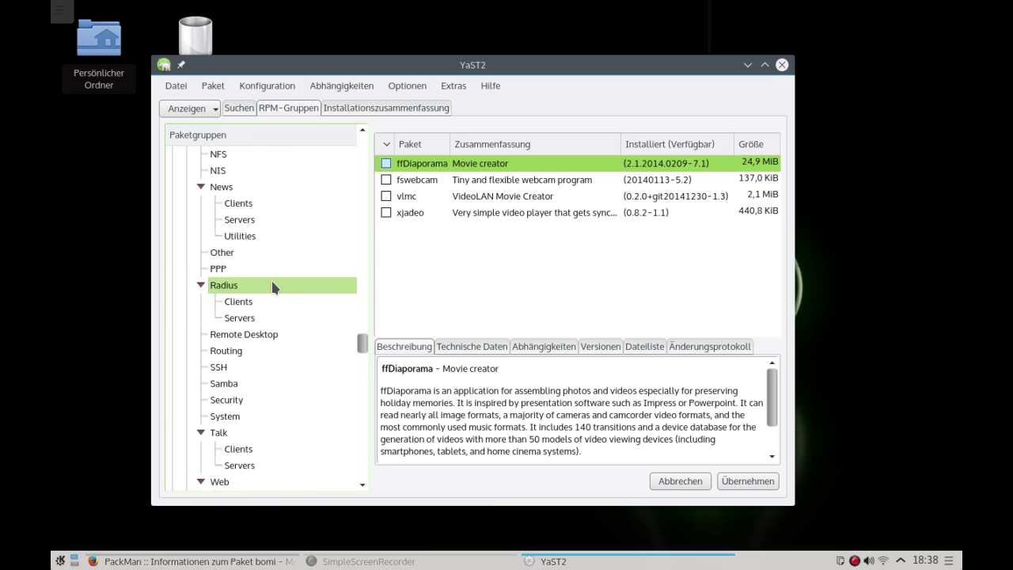
scroll(272, 287, "down", 15)
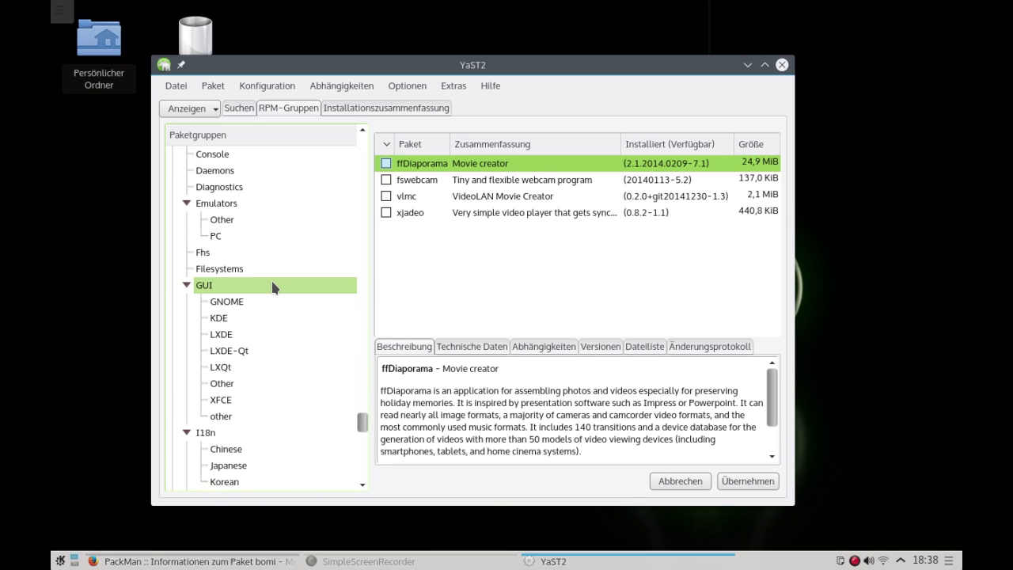
scroll(272, 286, "down", 2)
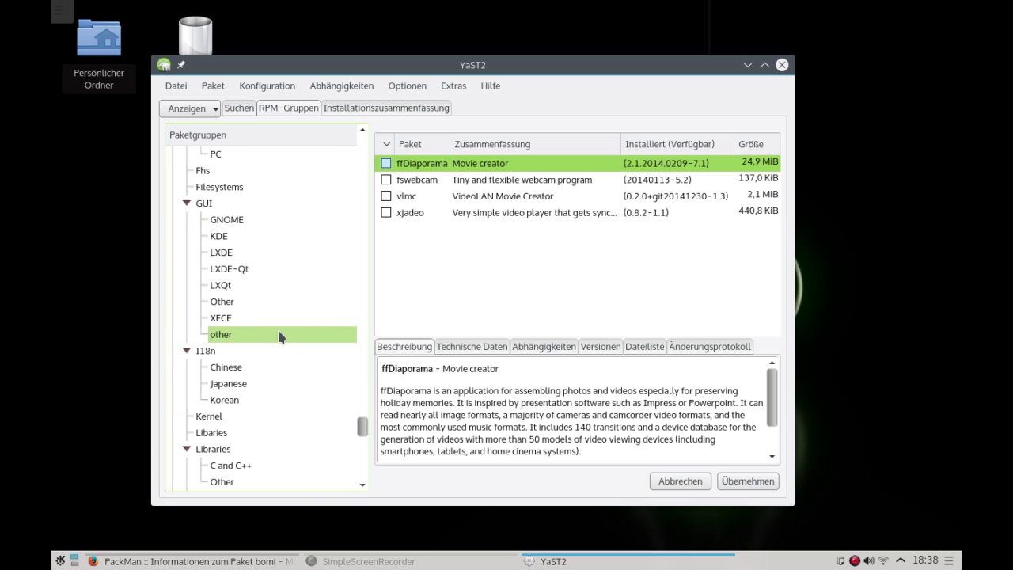
scroll(278, 334, "down", 15)
scroll(278, 335, "up", 20)
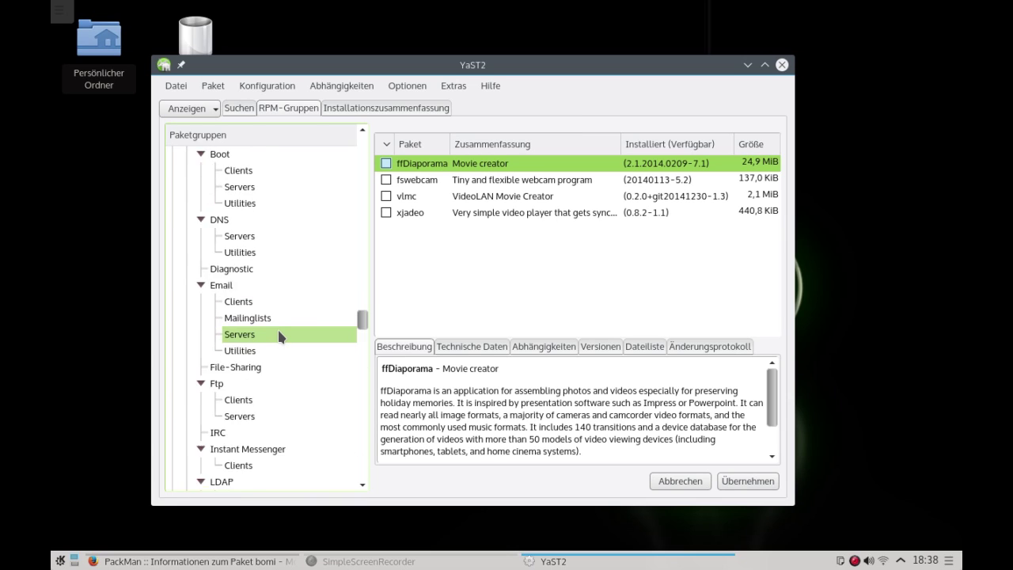
Step: Open the Online-Aktualisierung configuration from the package manager and install the required yast2-online-update-configuration package
left_click(235, 111)
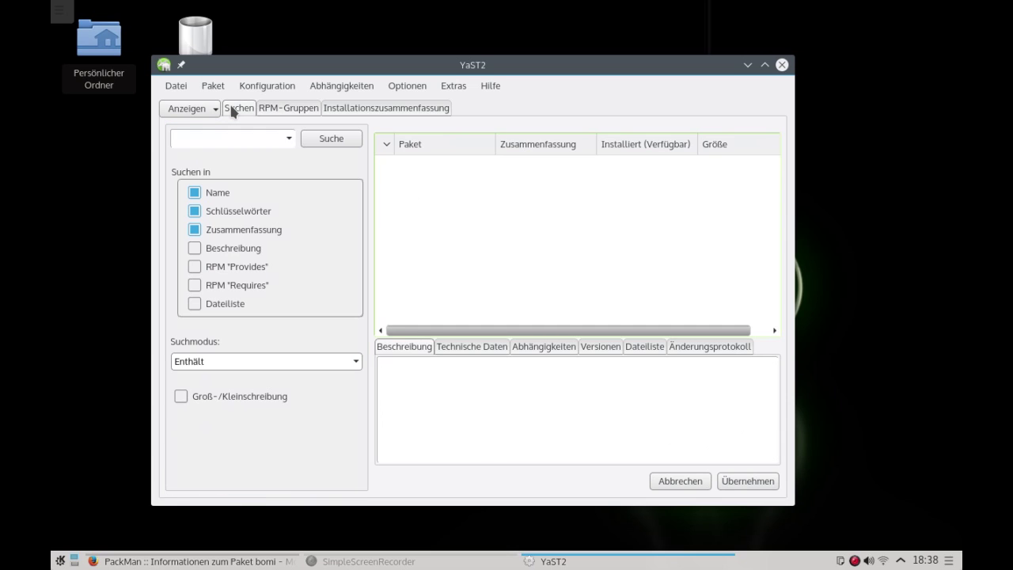
left_click(388, 89)
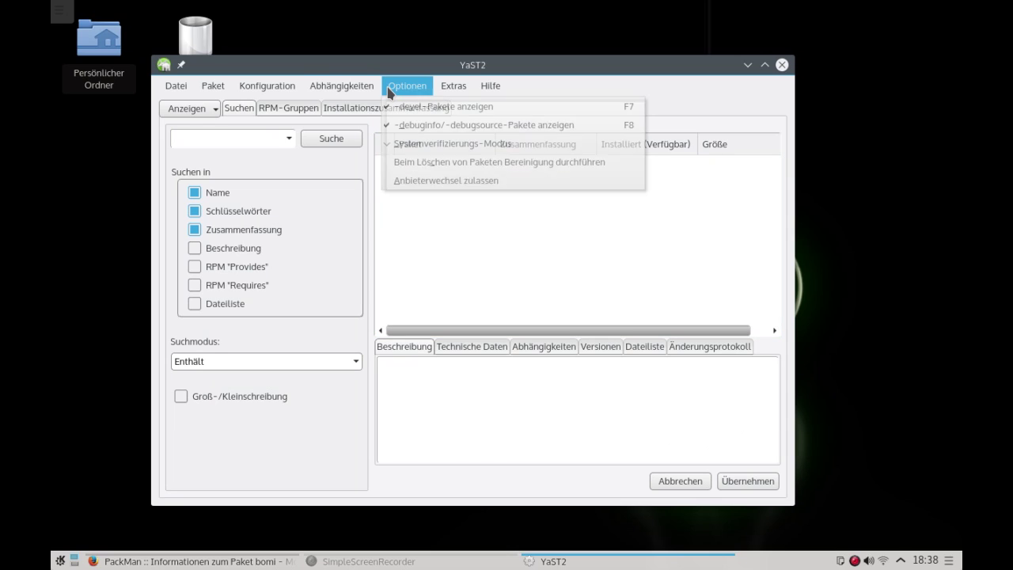
mouse_move(355, 93)
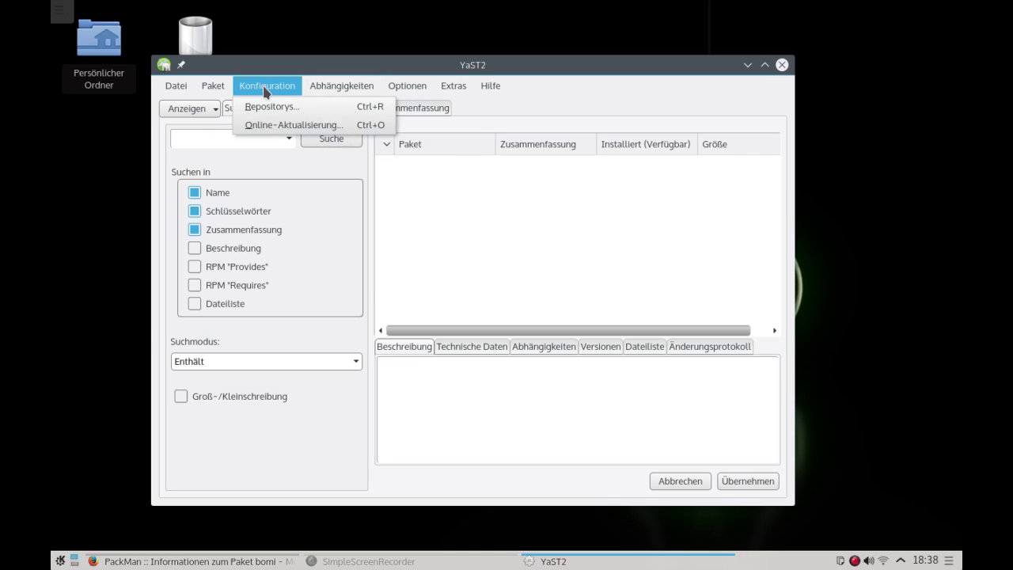
mouse_move(252, 90)
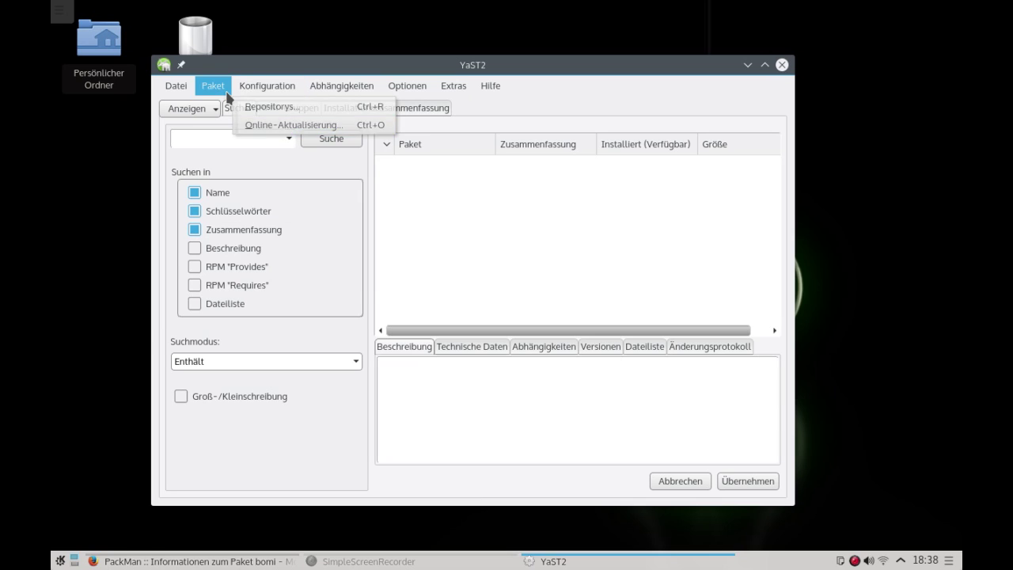
left_click(274, 127)
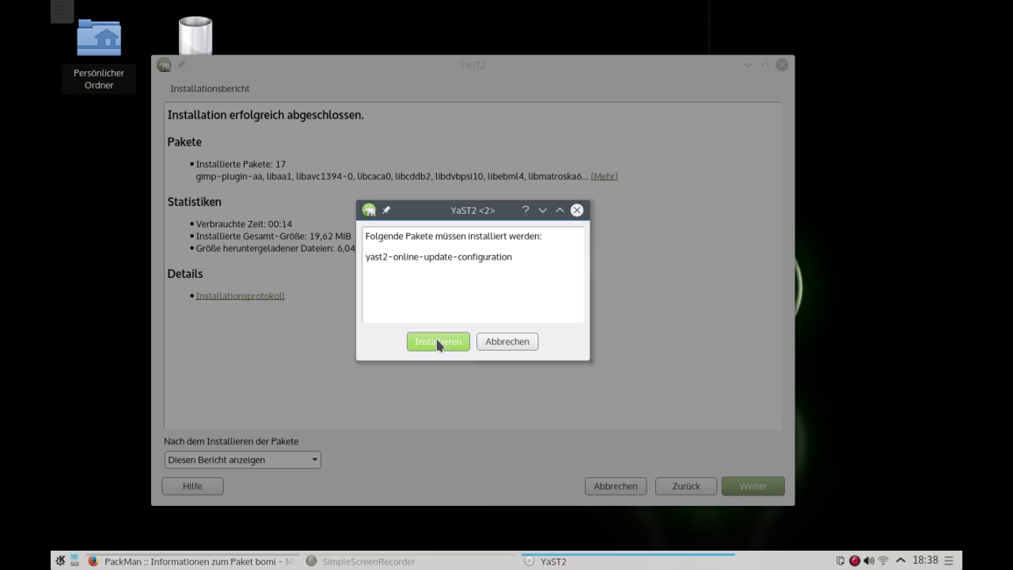
left_click(437, 342)
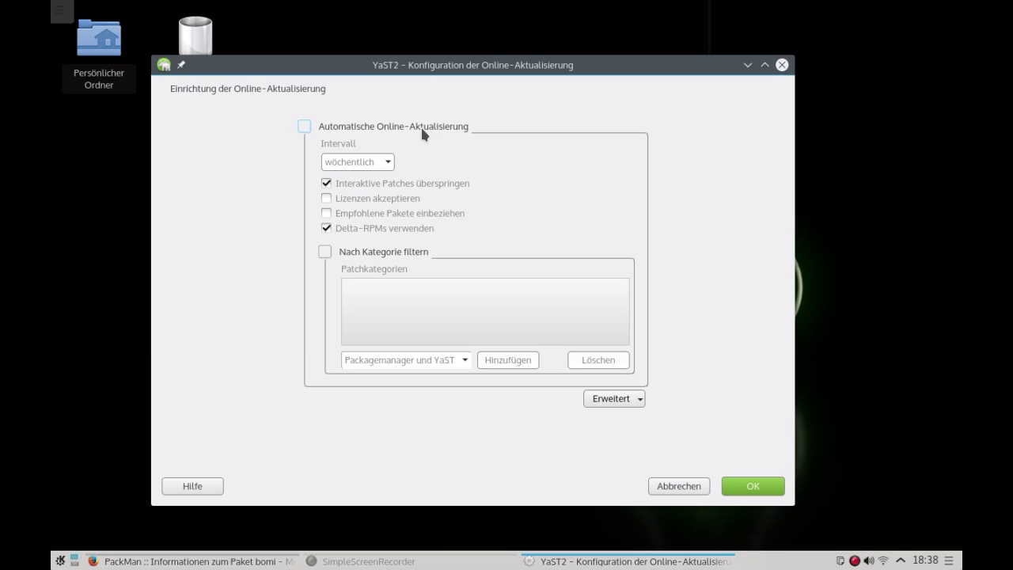
Step: Accept the Konfiguration der Online-Aktualisierung and close the YaST2 package manager
left_click(766, 490)
left_click(751, 480)
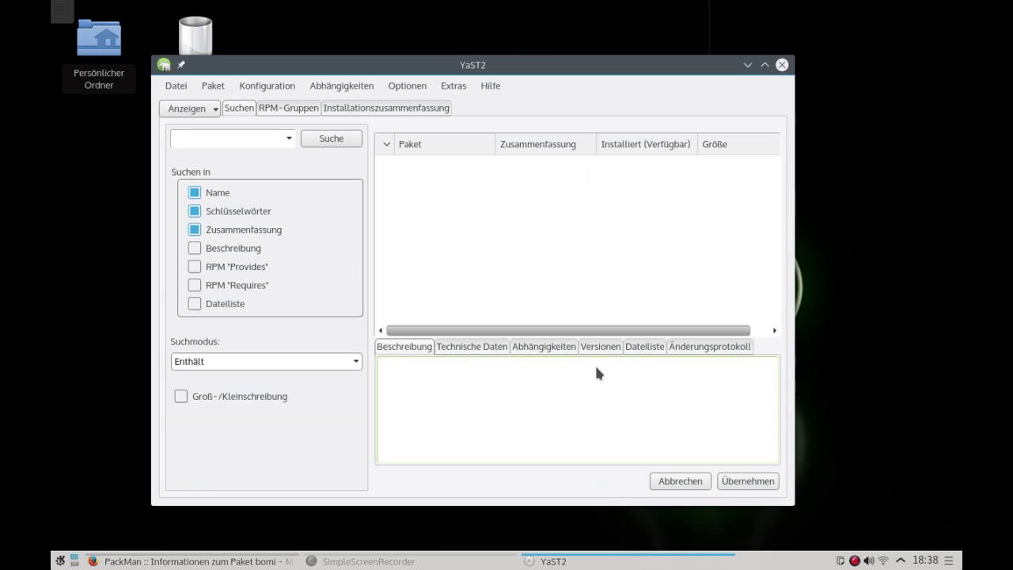
left_click(781, 66)
Step: Show Software Updates in the system tray's status overview and open its settings, placing the dialog away from the screen edge
left_click(901, 561)
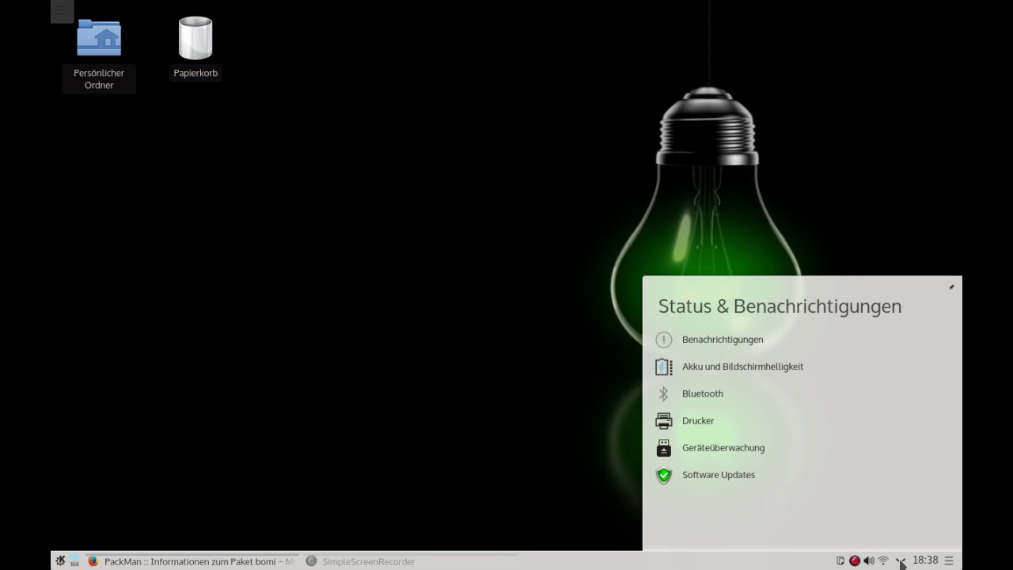
left_click(696, 477)
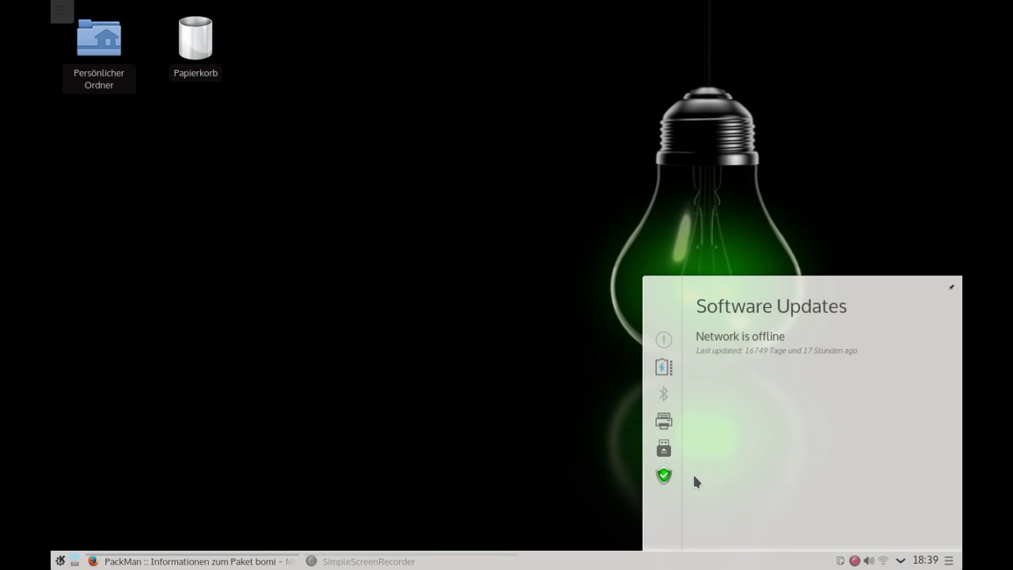
right_click(767, 342)
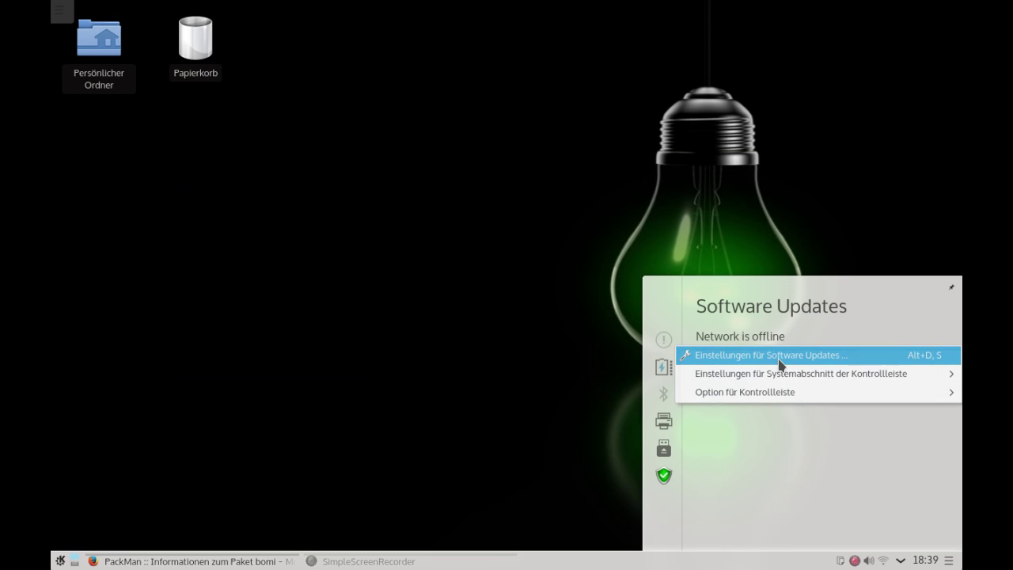
left_click(779, 359)
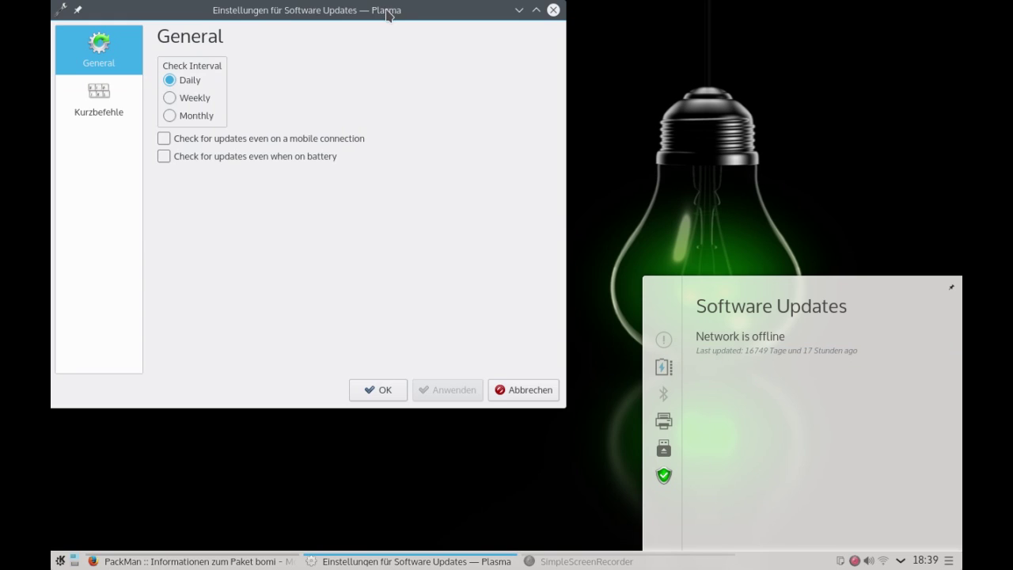
left_click_drag(384, 8, 459, 71)
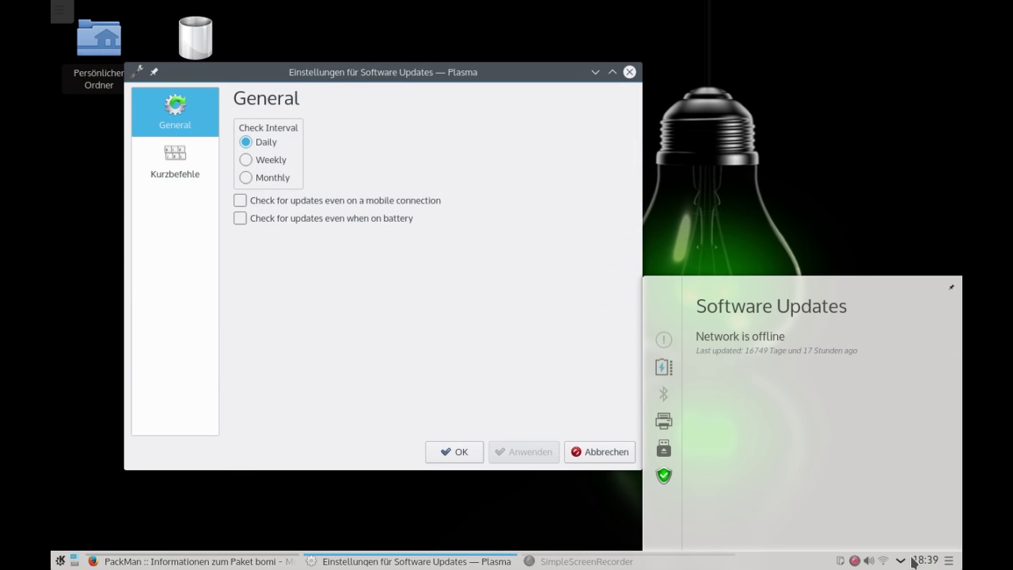
Step: Close the status overview, enable "Check for updates even on a mobile connection" and apply the setting
left_click(902, 561)
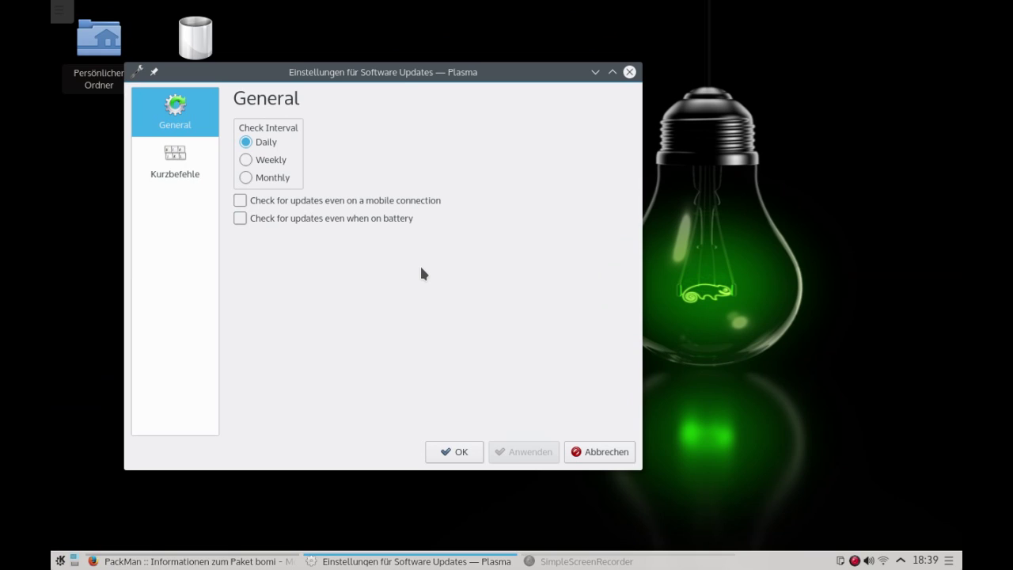
left_click(391, 207)
left_click(532, 458)
Step: Check the Software Updates status again in Status & Benachrichtigungen and close the overview
left_click(901, 561)
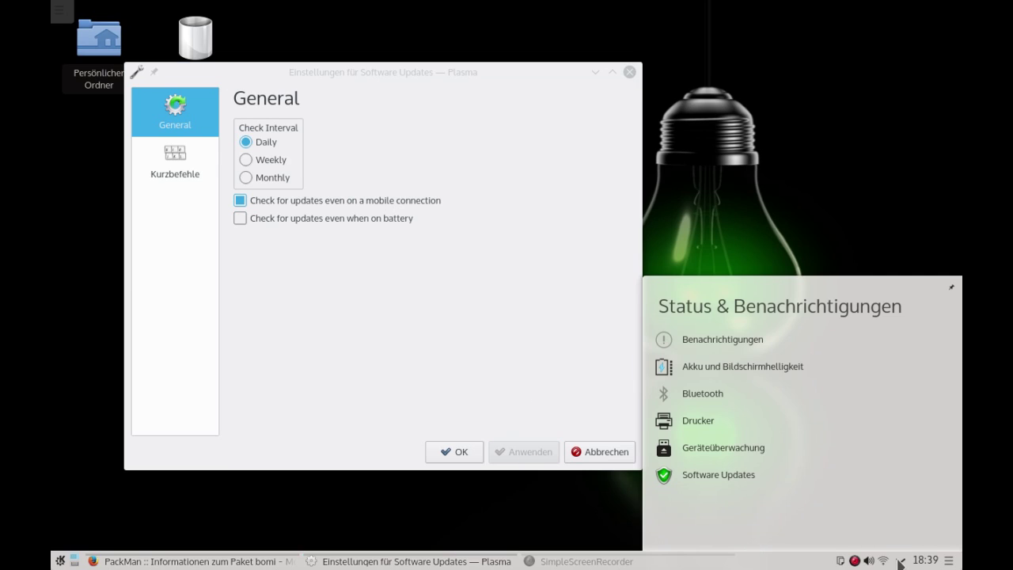
left_click(723, 477)
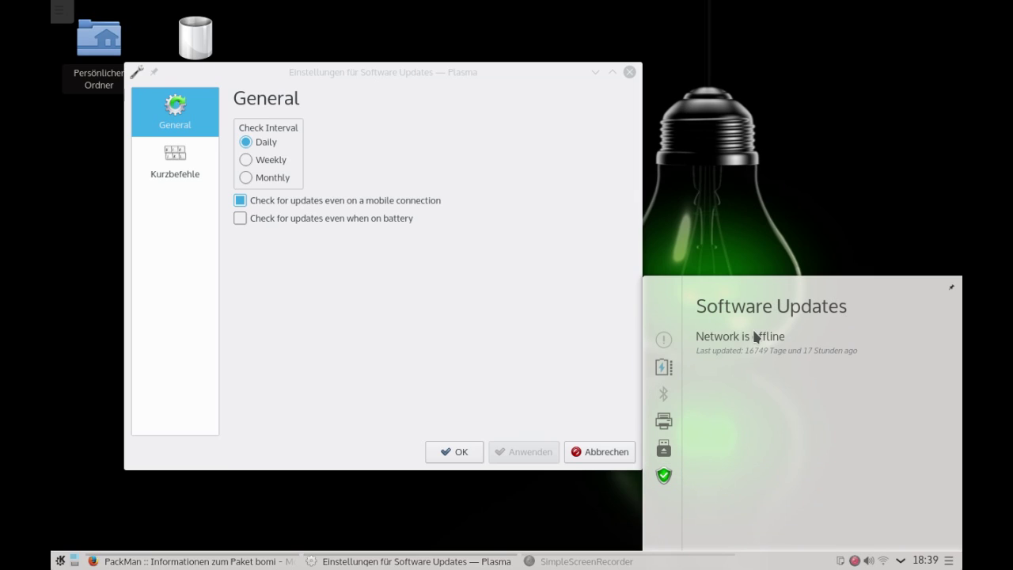
left_click(664, 477)
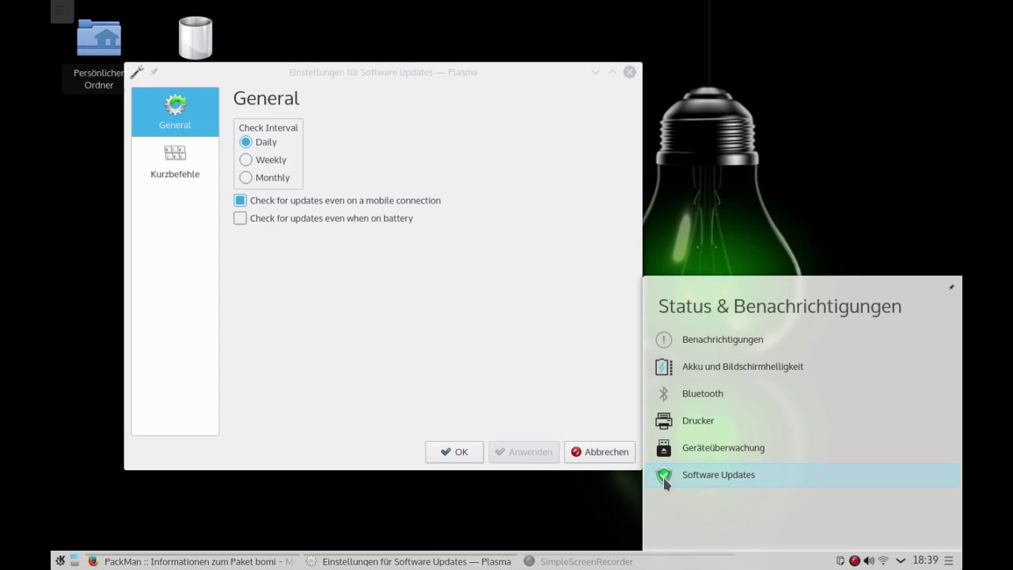
left_click(664, 477)
left_click(477, 363)
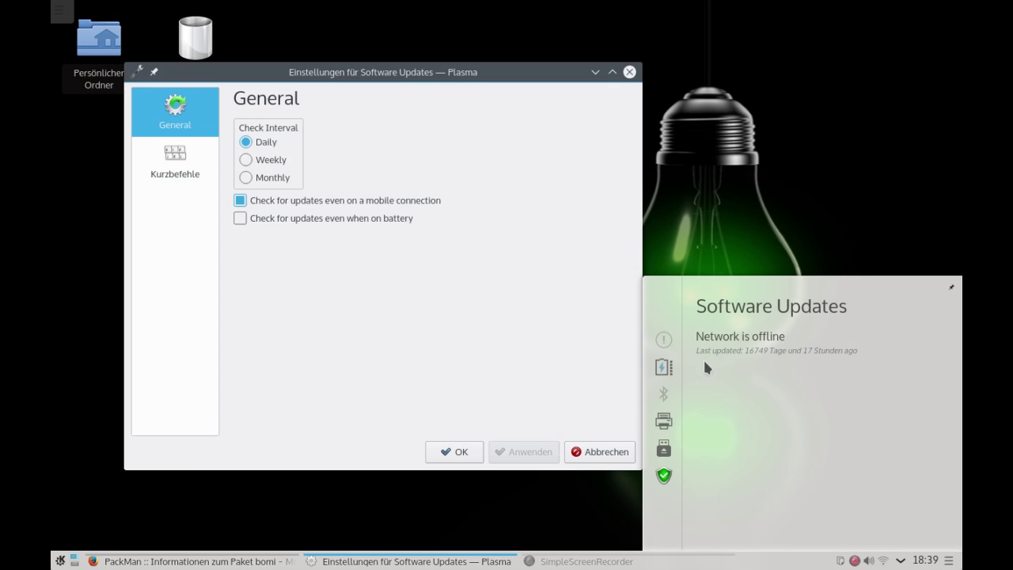
left_click(664, 476)
left_click(421, 328)
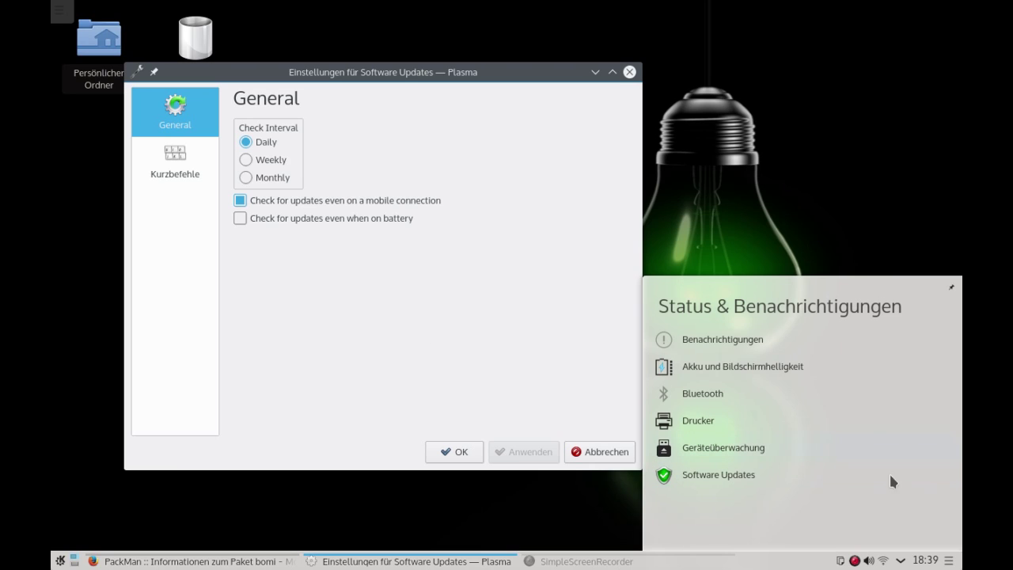
left_click(898, 561)
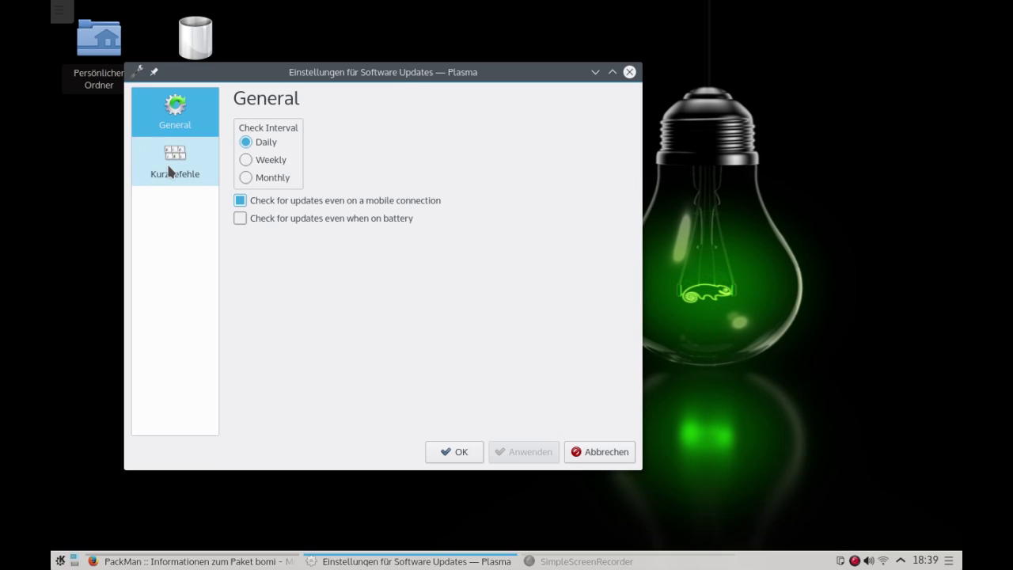
Step: Clear "Check for updates even on a mobile connection" and dismiss the Software Updates settings
left_click(284, 202)
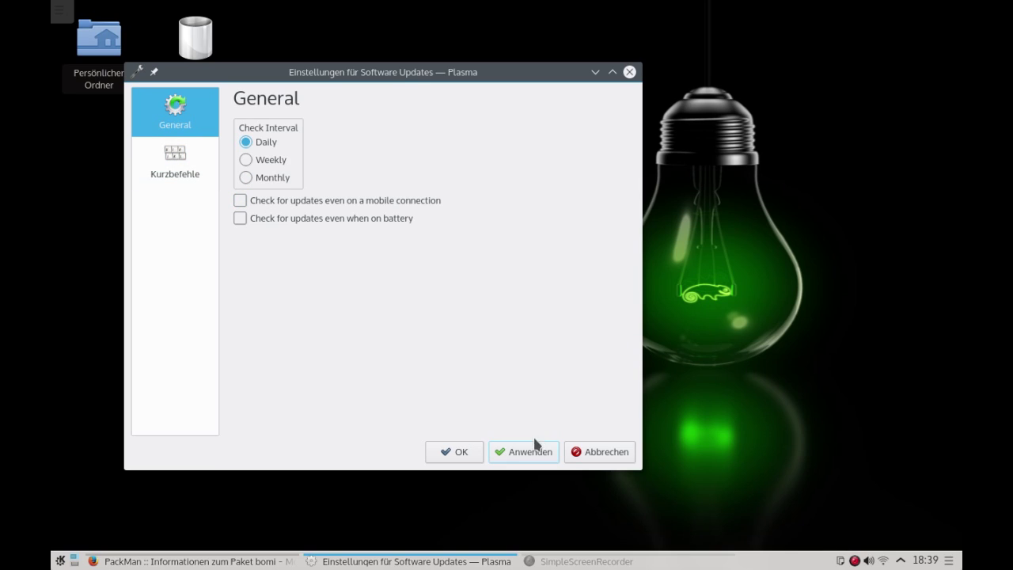
left_click(598, 459)
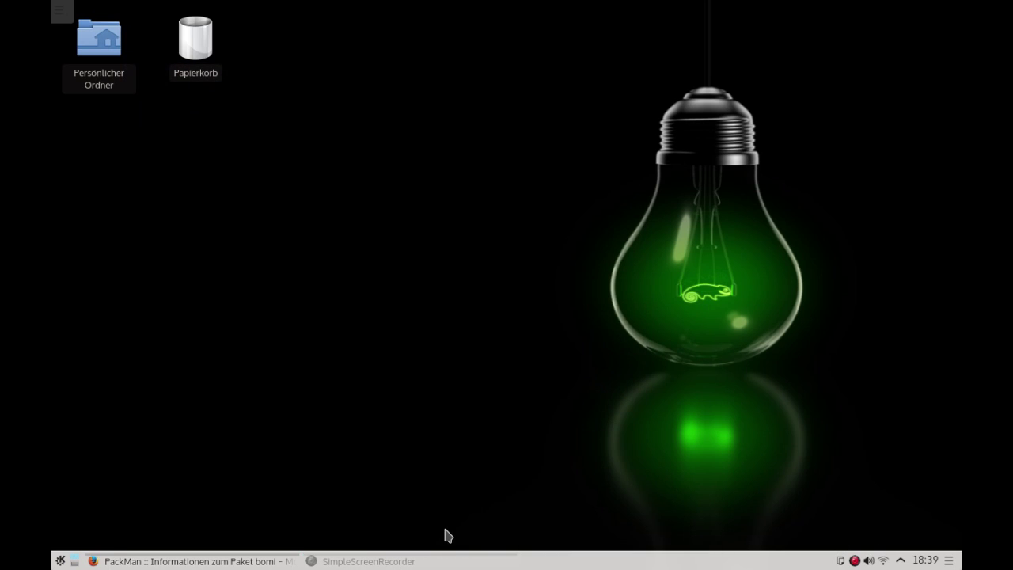
Step: Find "yast" in the application launcher and start the YaST control center, entering the root password
left_click(60, 561)
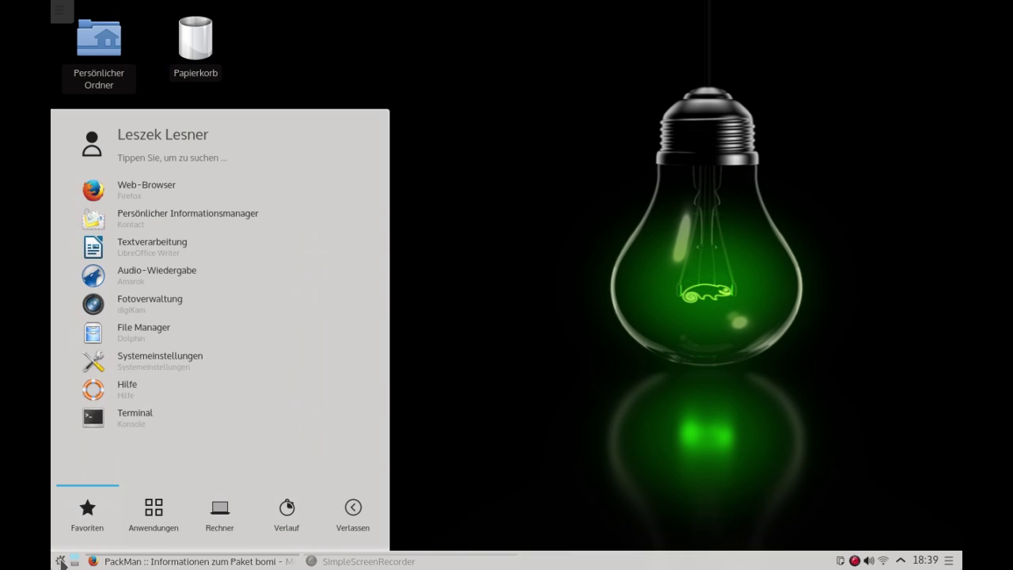
type("yast")
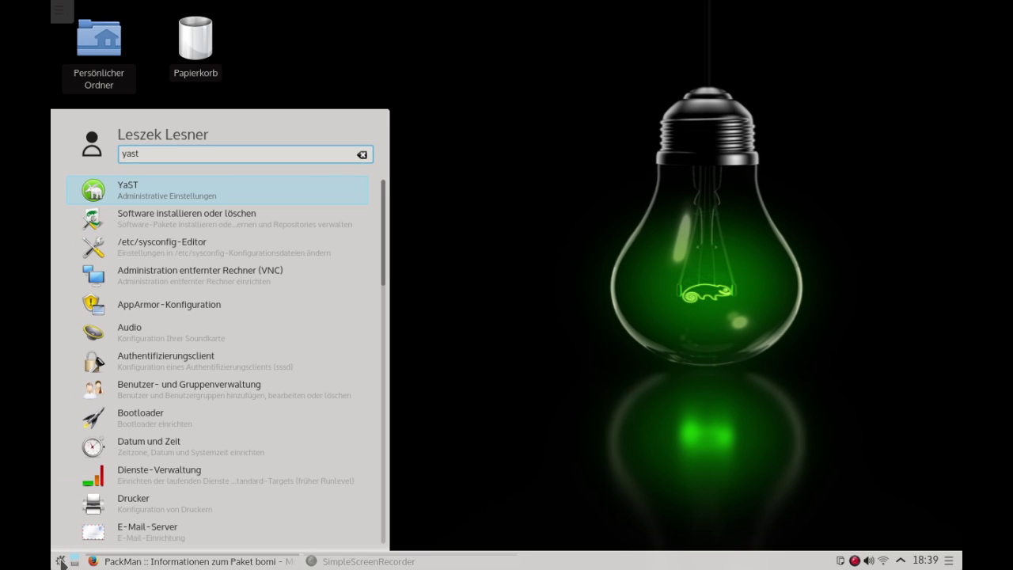
left_click(196, 201)
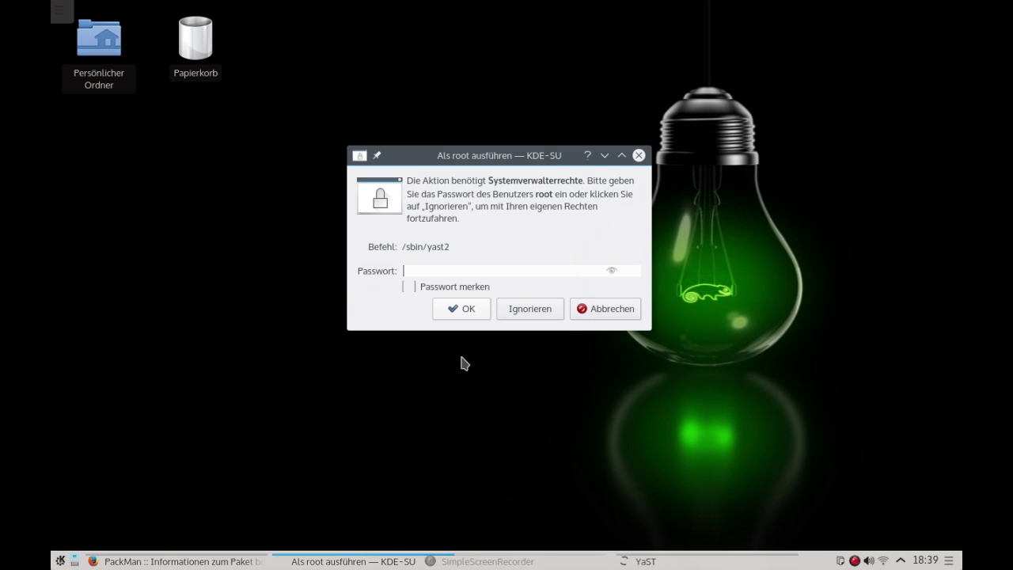
type("*********")
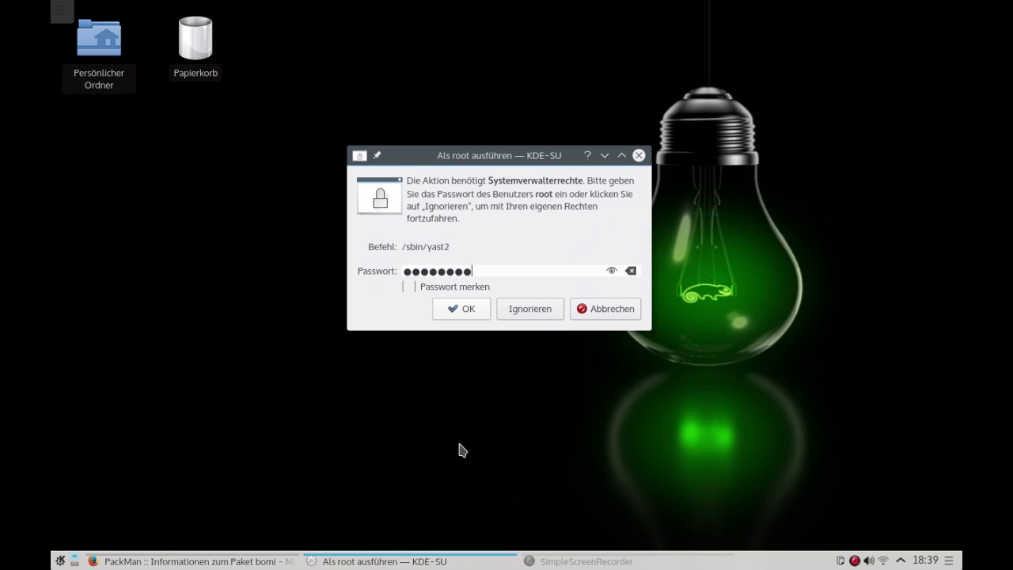
key("Return")
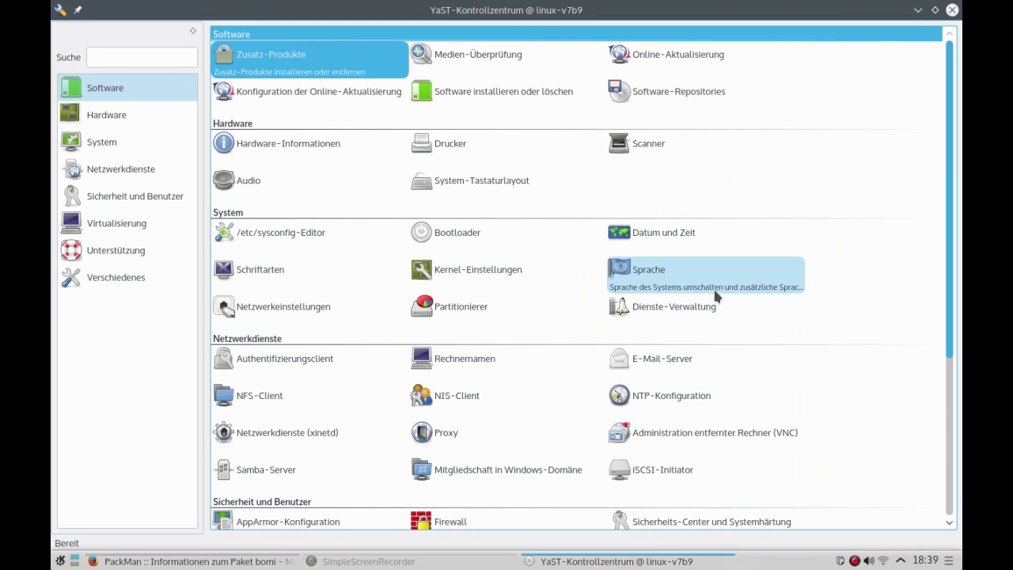
Step: Run Online-Aktualisierung, accept the listed needed patches and continue with the automatic package changes to start installing them
left_click(687, 54)
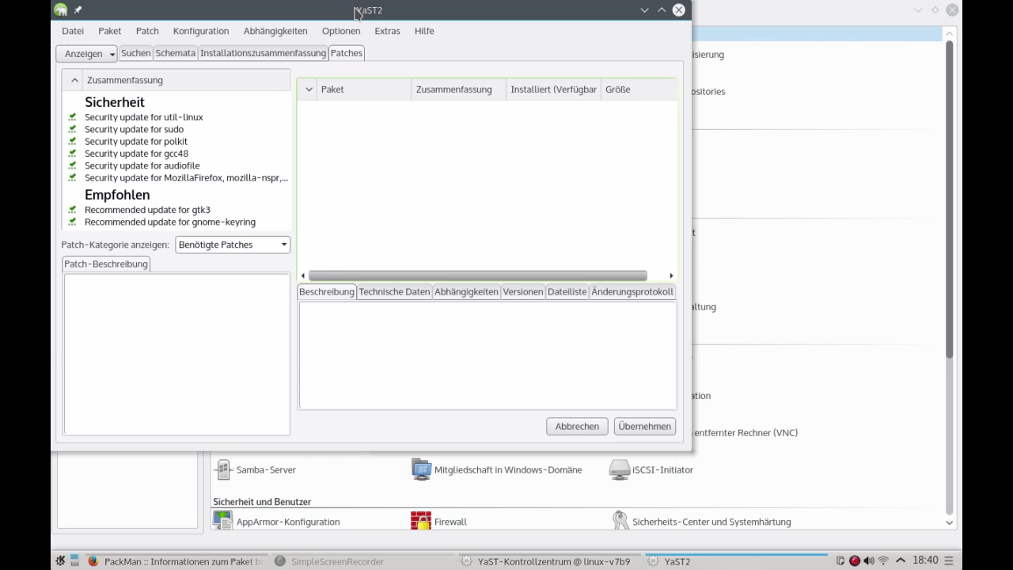
left_click_drag(360, 8, 461, 55)
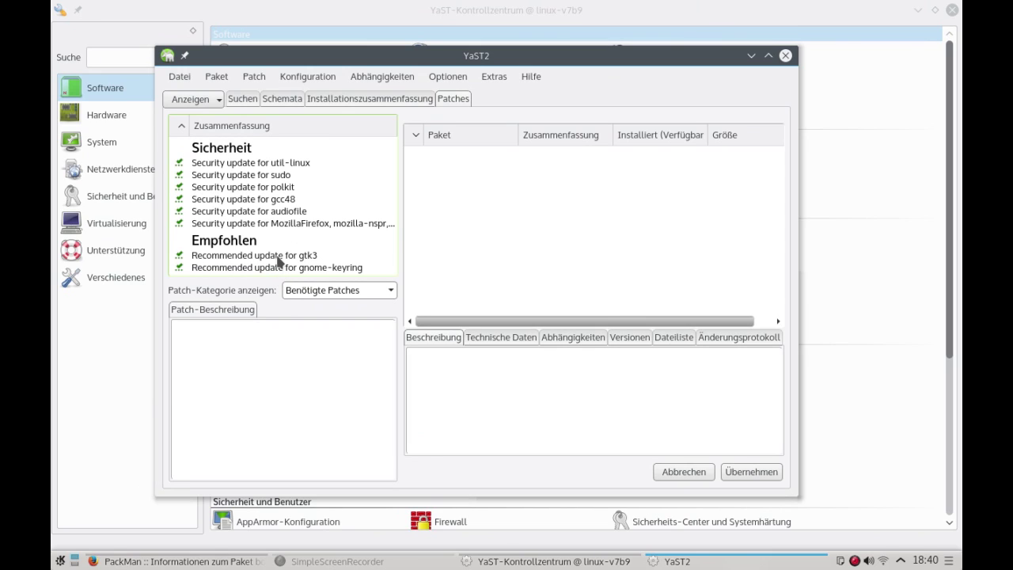
left_click(742, 474)
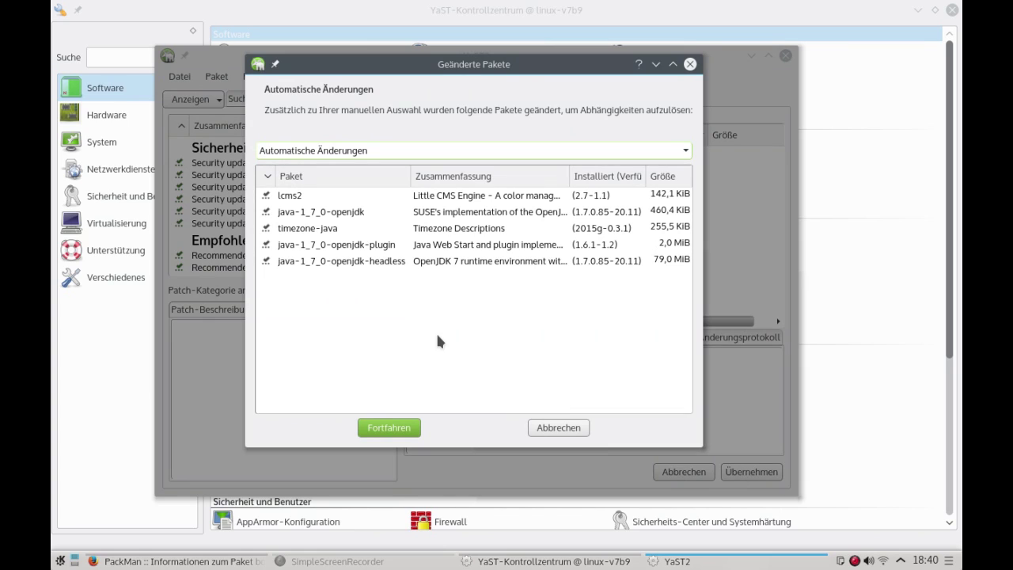
left_click(345, 268)
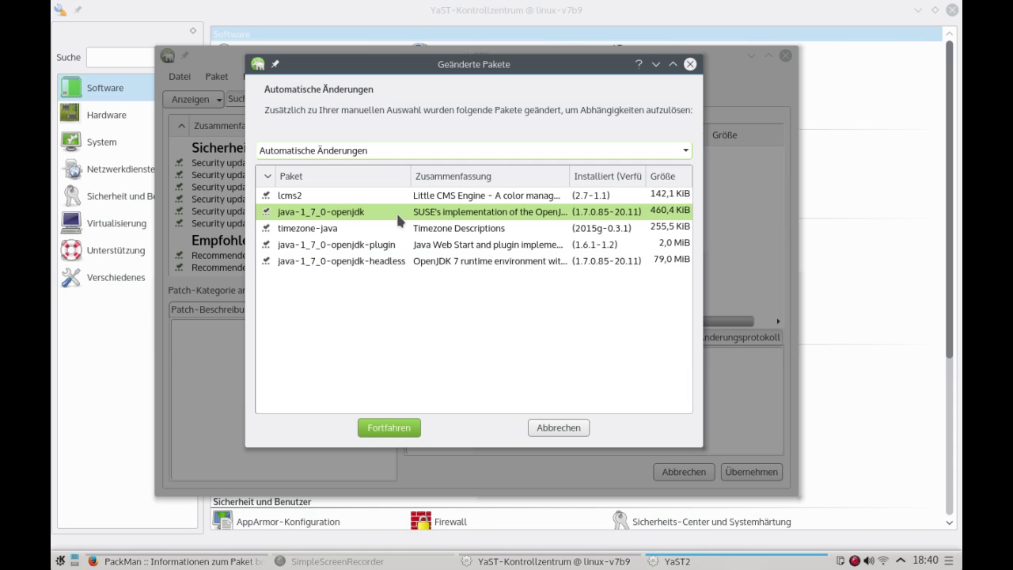
left_click(389, 427)
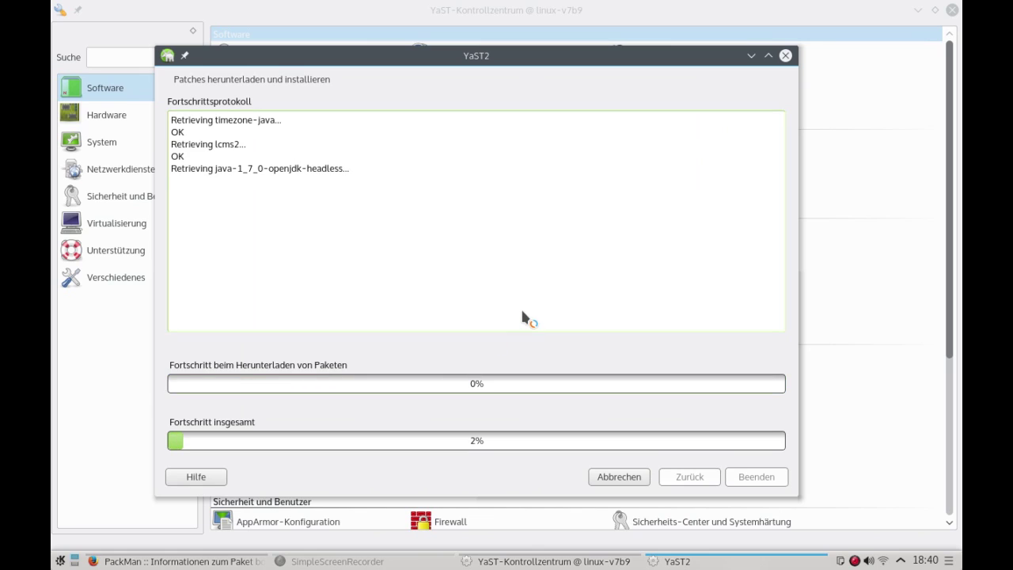
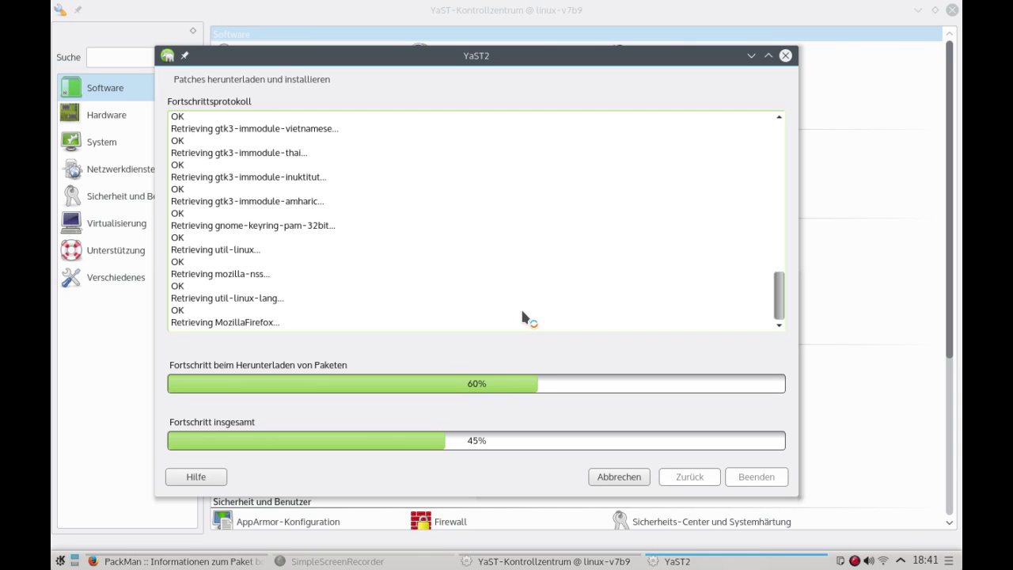
Step: Return to the YaST control center, open the Partitionierer despite its warning and maximize its window
left_click(517, 9)
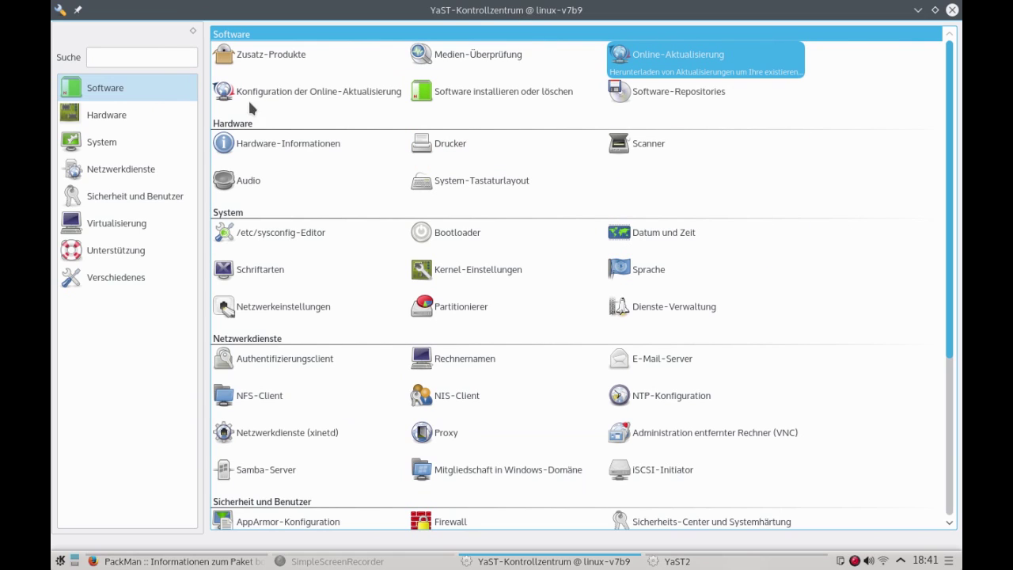
scroll(817, 293, "down", 5)
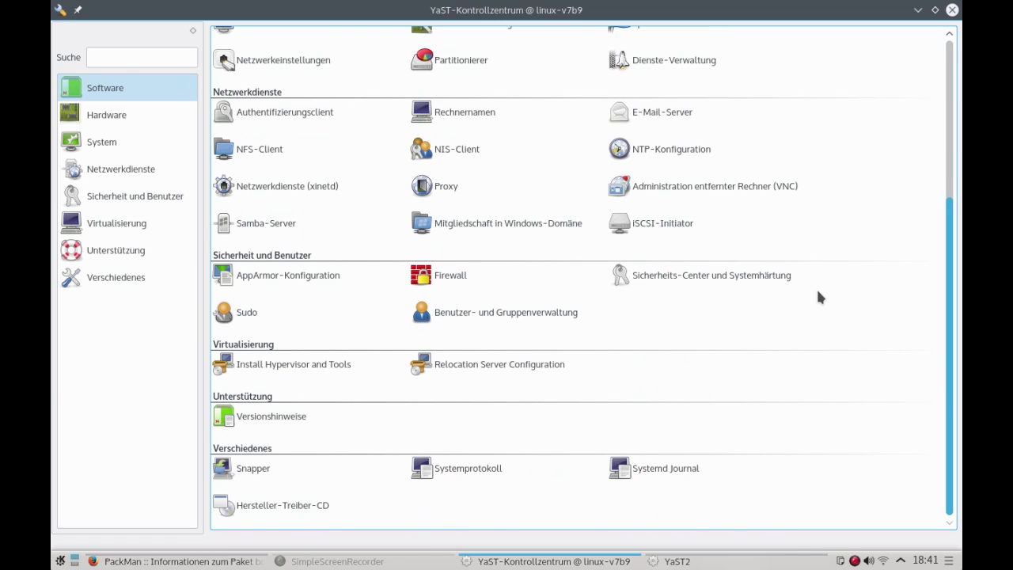
scroll(818, 293, "up", 5)
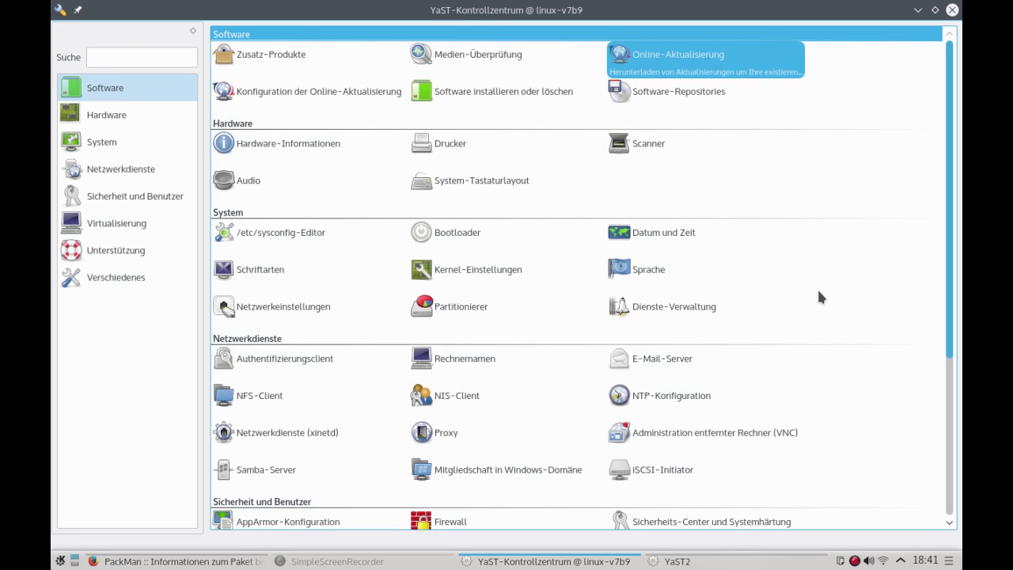
left_click_drag(953, 264, 954, 267)
scroll(955, 271, "down", 1)
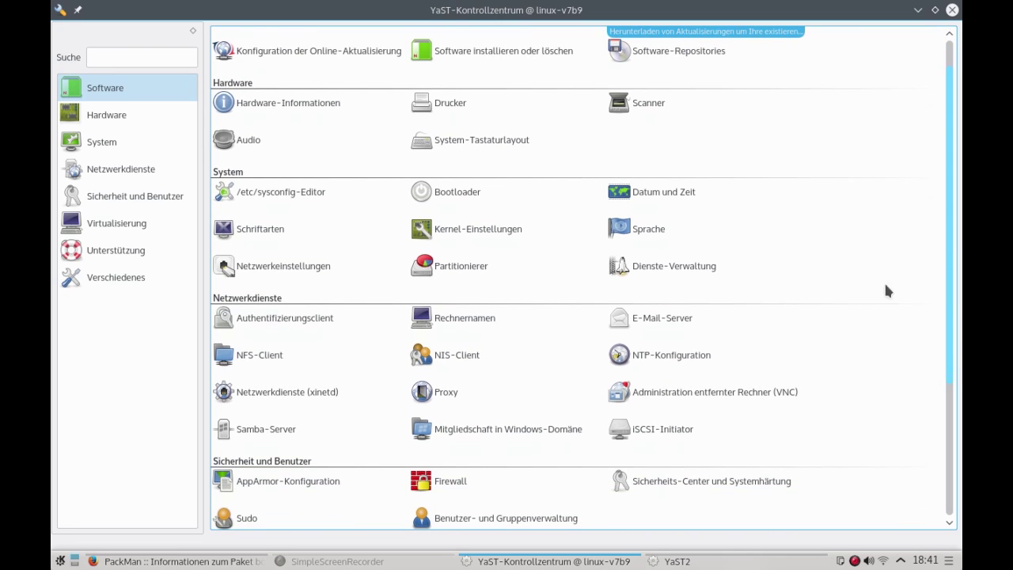
left_click(463, 271)
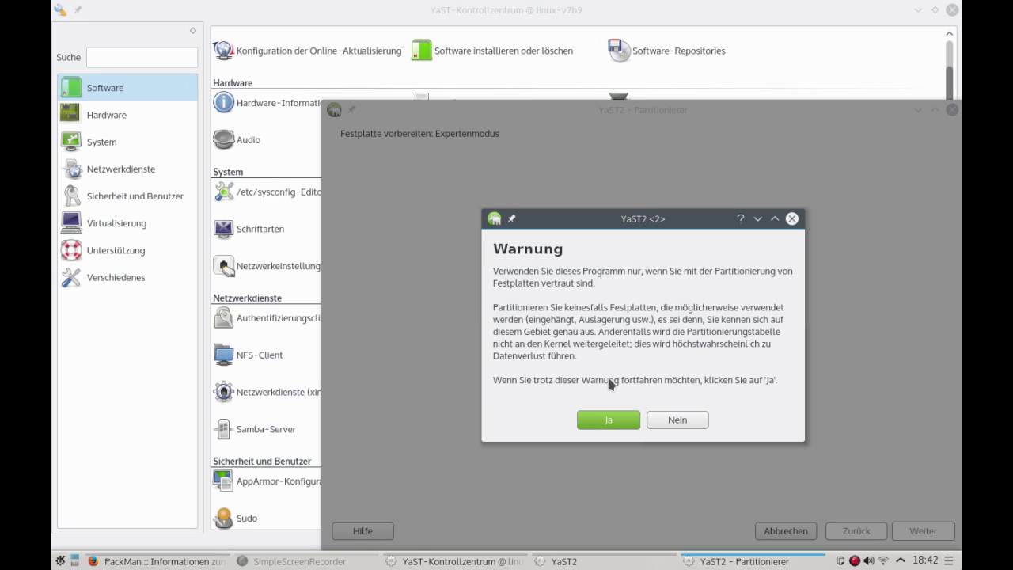
left_click(611, 424)
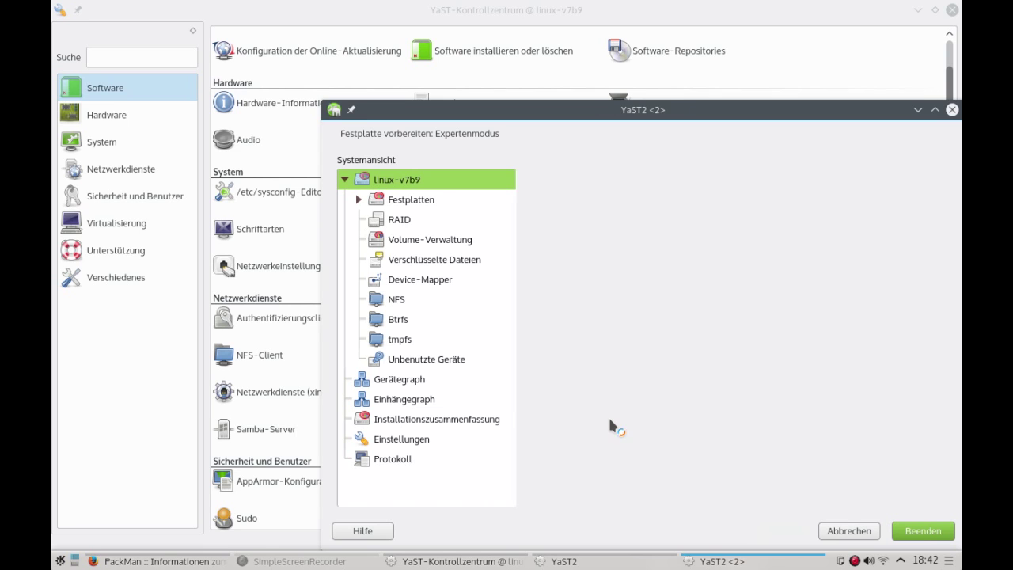
double_click(629, 115)
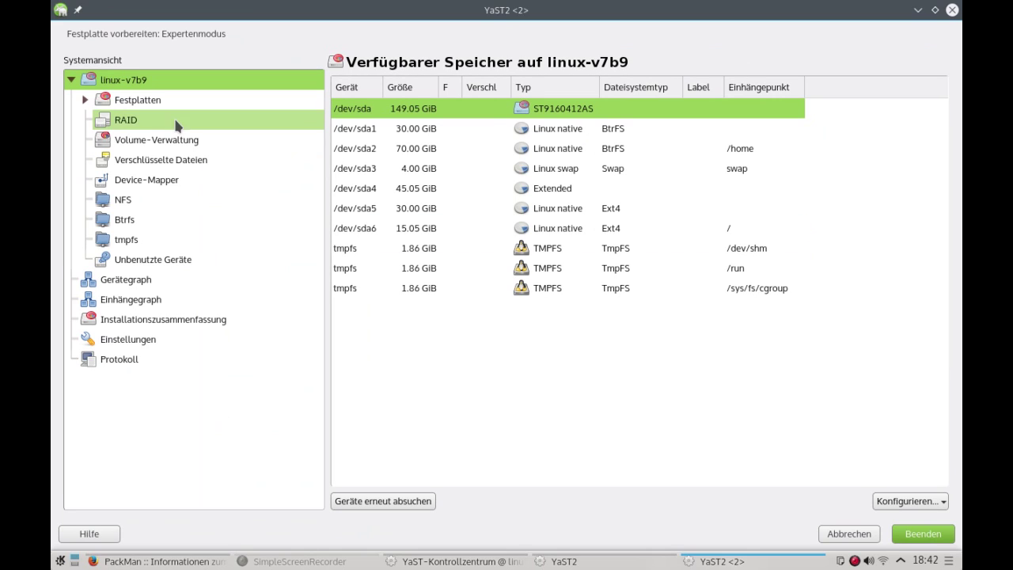
Step: Examine the partitions on hard disk sda and the subvolume handling of /dev/sda1, leaving everything unchanged
left_click(85, 101)
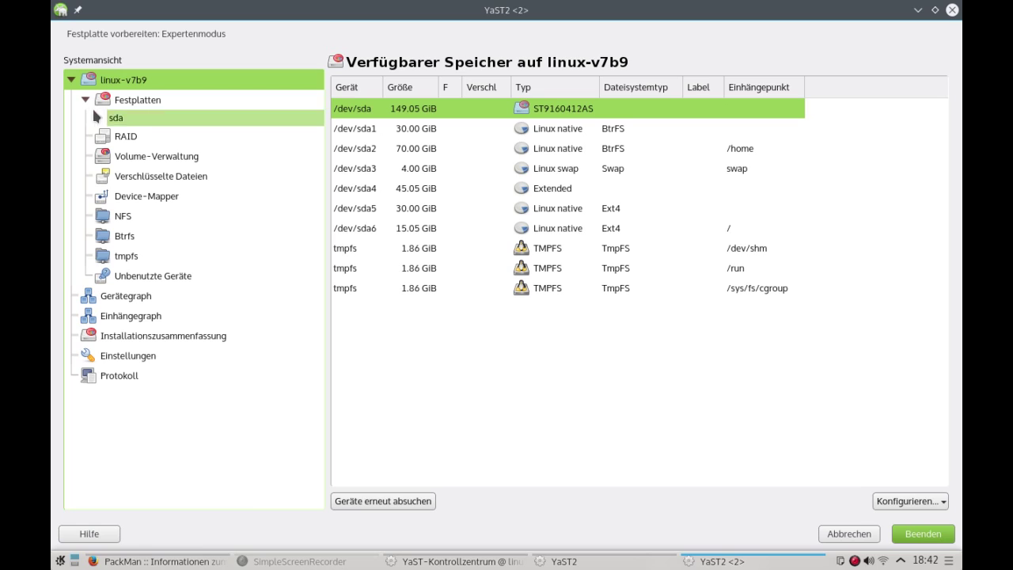
left_click(109, 119)
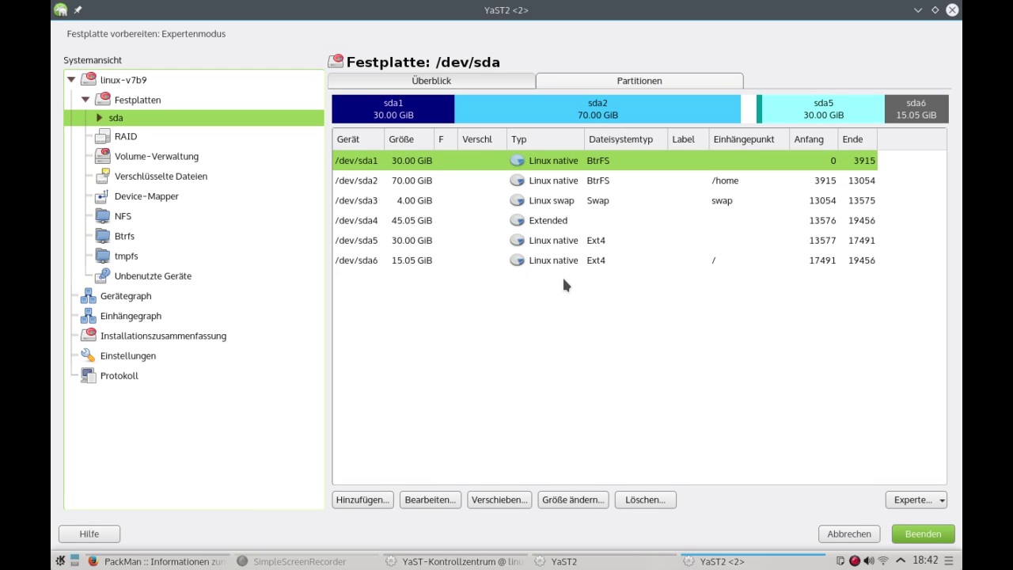
left_click(434, 500)
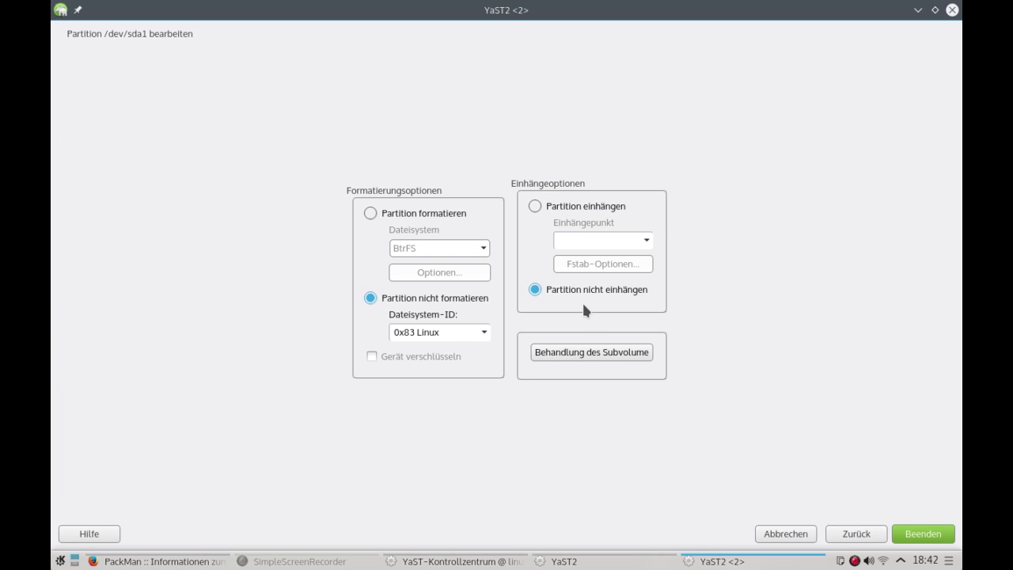
left_click(595, 355)
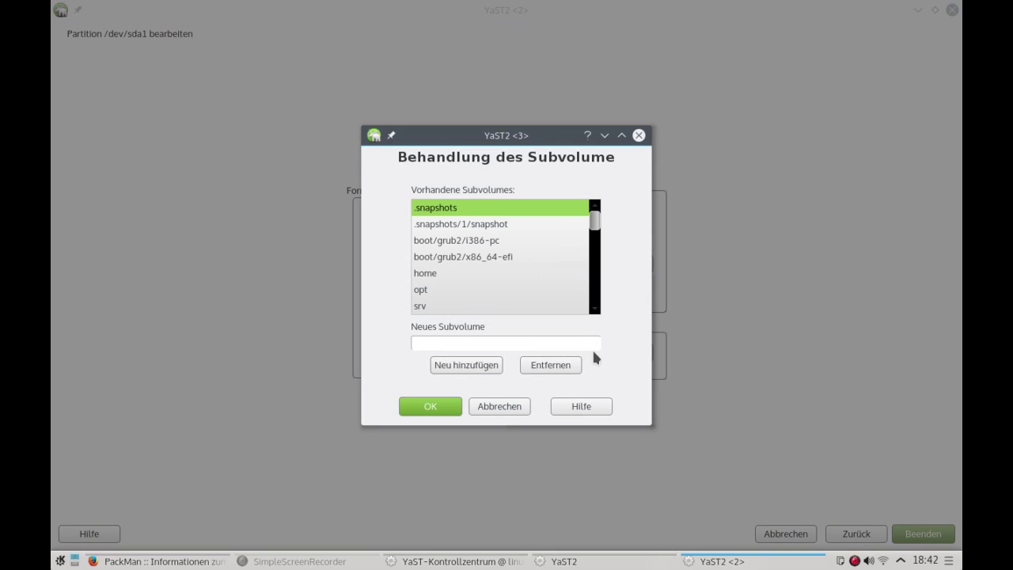
mouse_move(594, 227)
left_mouse_down()
mouse_move(600, 307)
mouse_move(596, 208)
left_mouse_up()
left_click(507, 408)
left_click(841, 534)
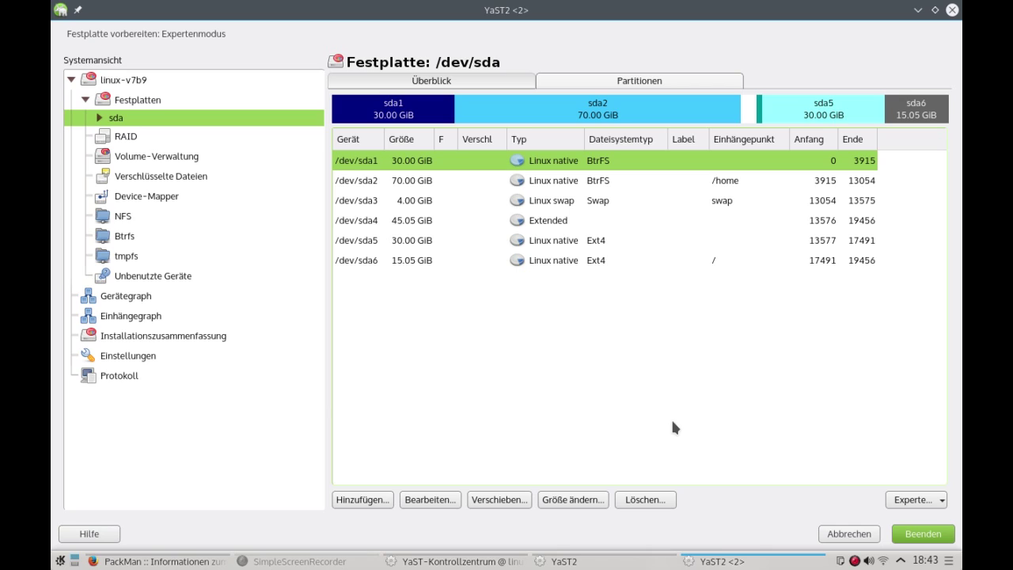
Step: View the RAID, Volume-Verwaltung and Verschlüsselte Dateien sections, checking the form for adding an encrypted file without creating one
left_click(203, 145)
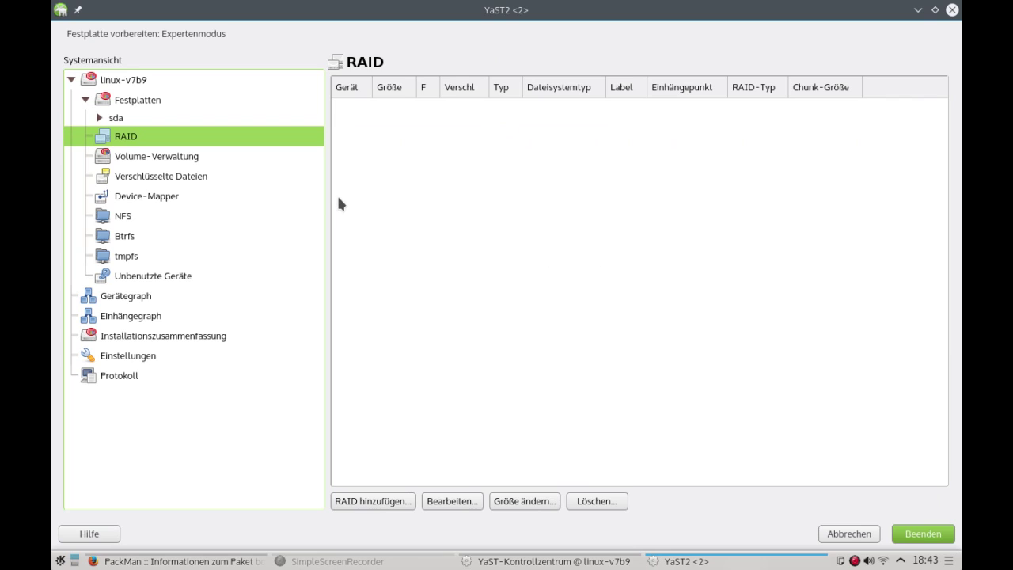
left_click(229, 162)
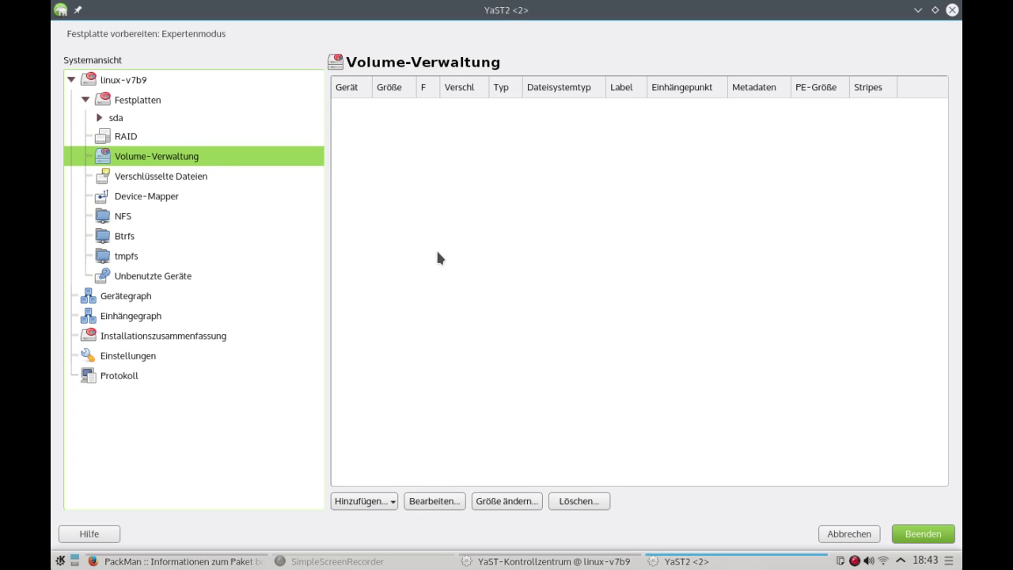
left_click(238, 179)
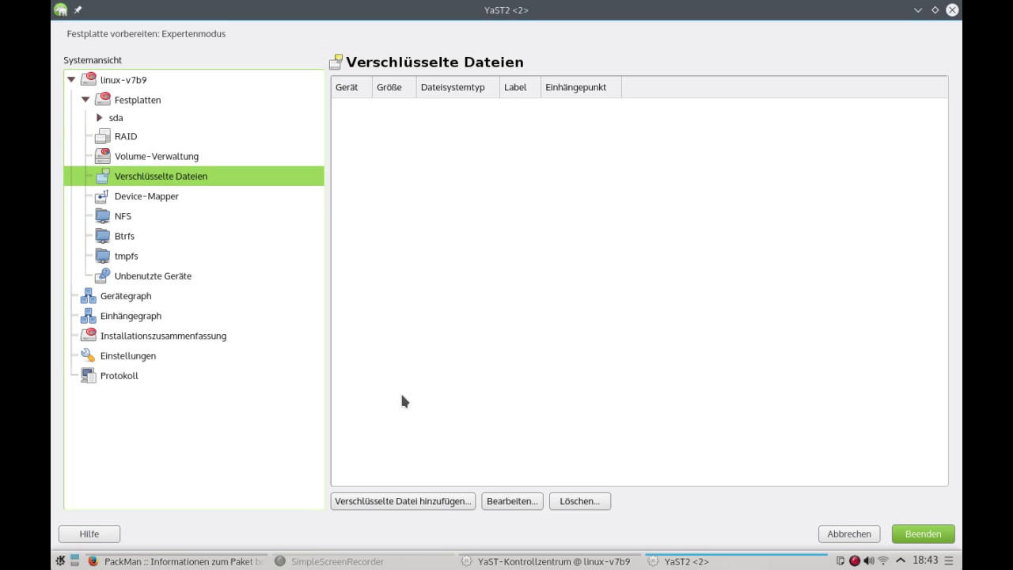
left_click(413, 503)
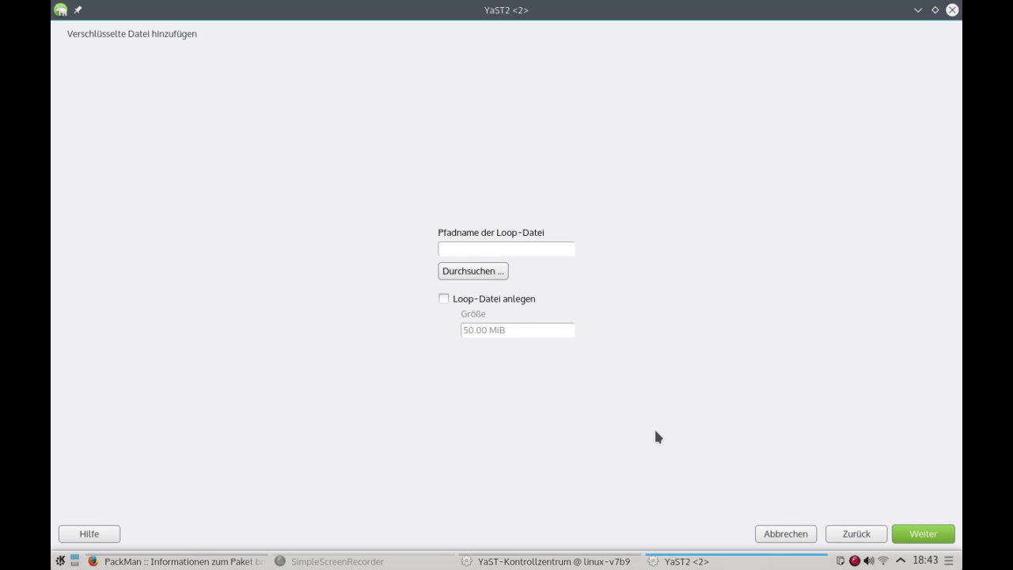
left_click(850, 534)
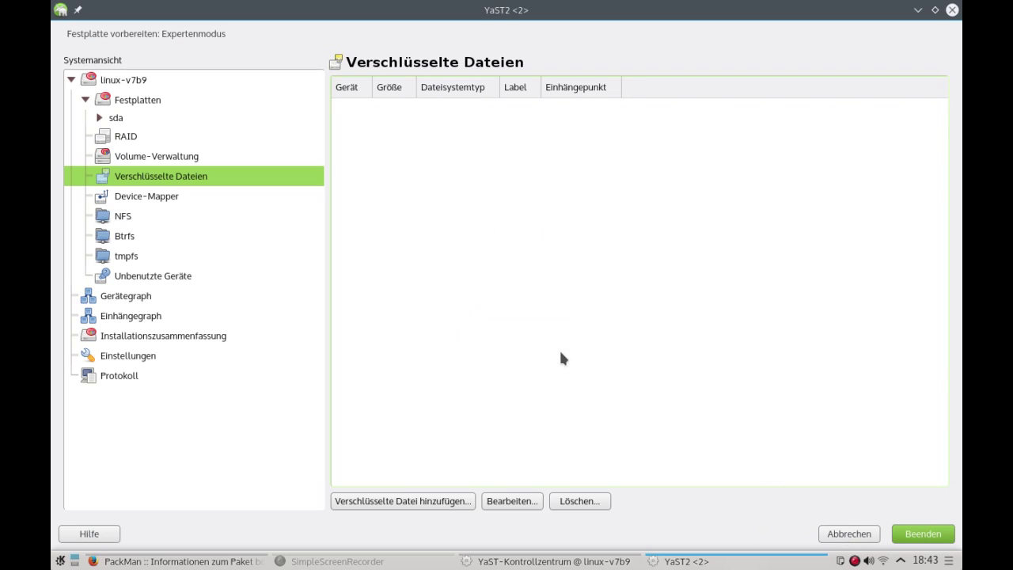
Step: View the Device-Mapper and NFS sections, checking the dialog for adding an NFS share and cancelling it
left_click(204, 197)
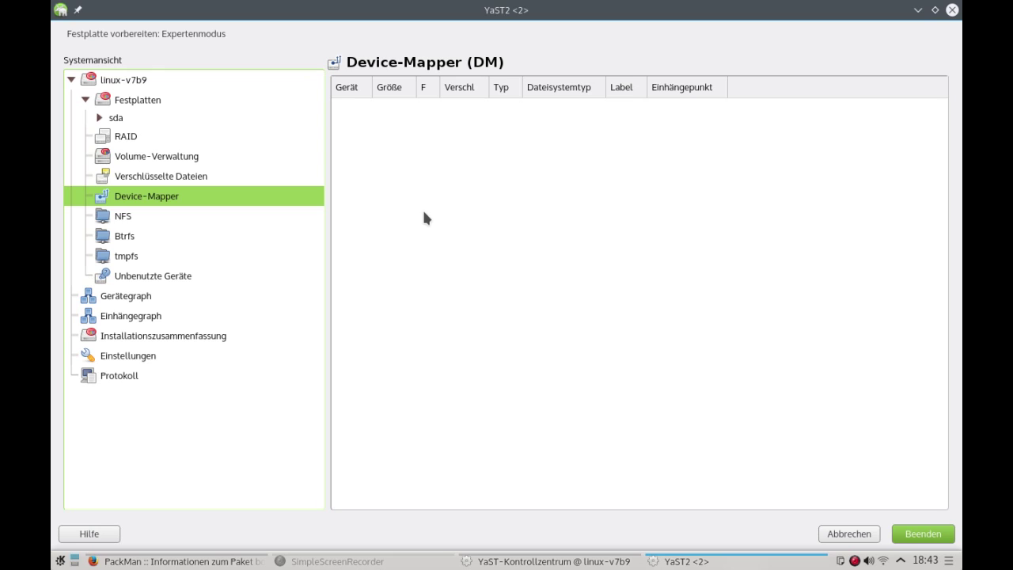
left_click(269, 223)
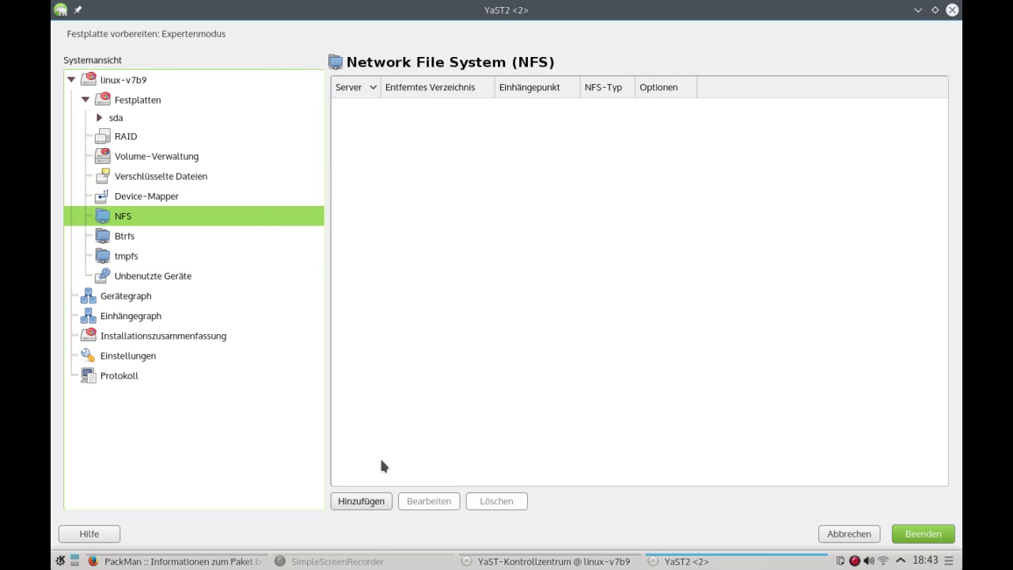
left_click(374, 499)
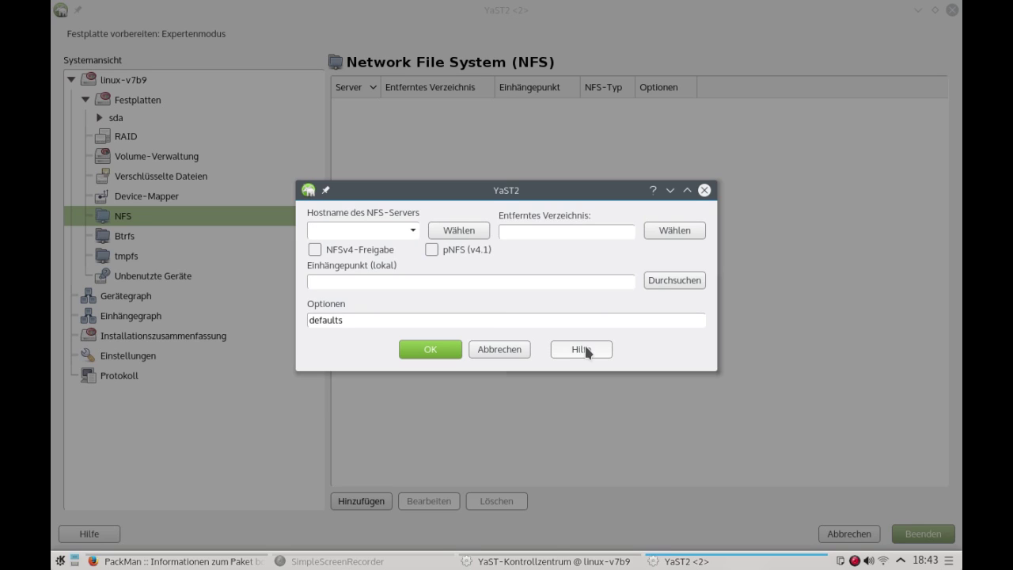
left_click(506, 350)
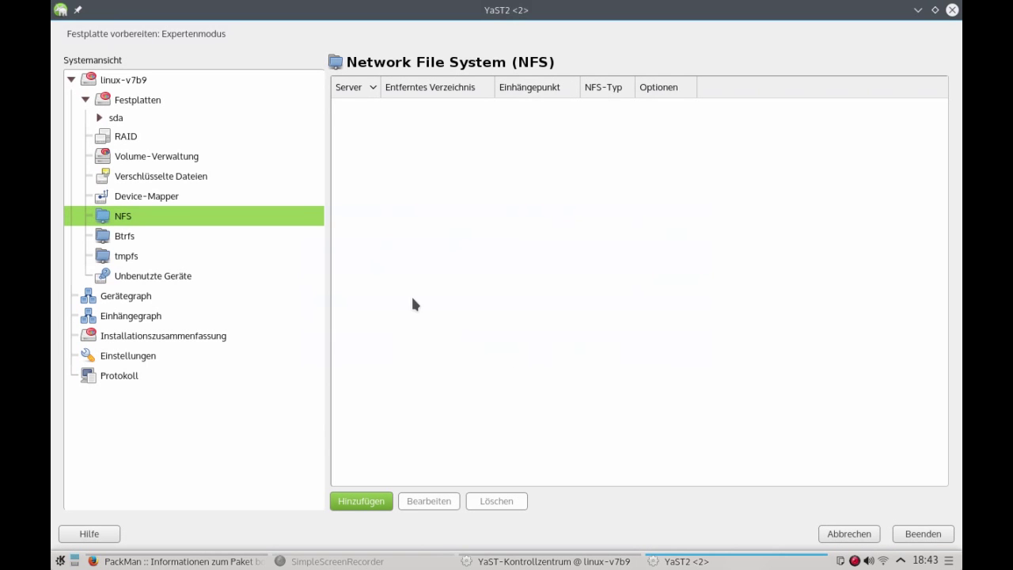
Step: Examine the Btrfs volumes and the edit options of /dev/sda1 without changing them, and view the tmpfs volumes
left_click(256, 236)
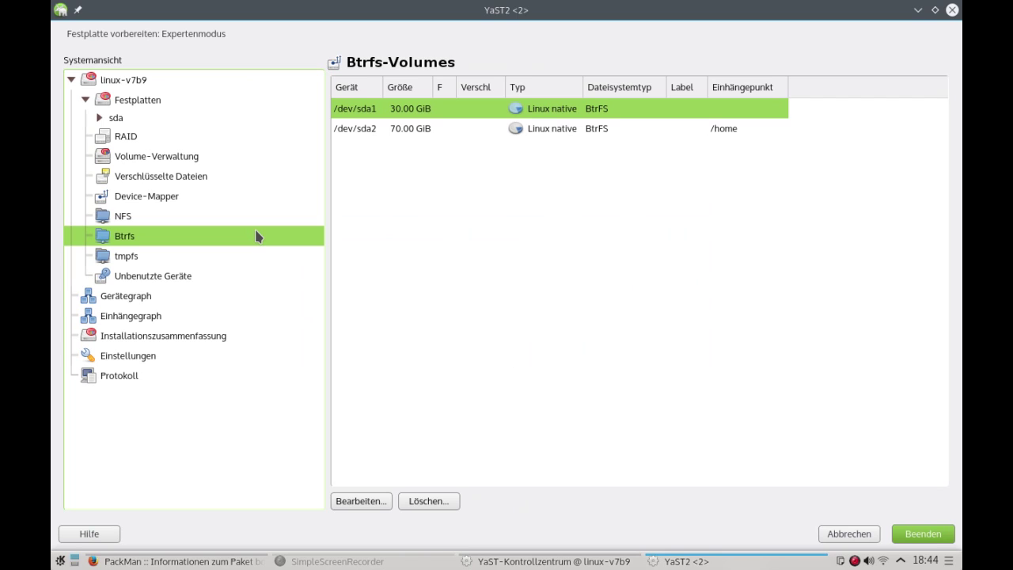
left_click(384, 502)
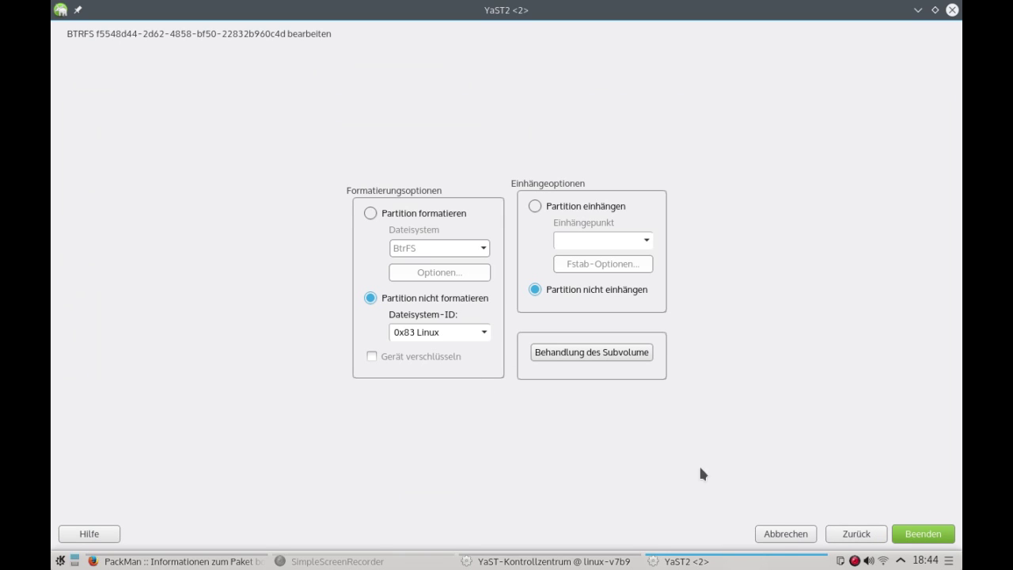
left_click(855, 534)
left_click(217, 259)
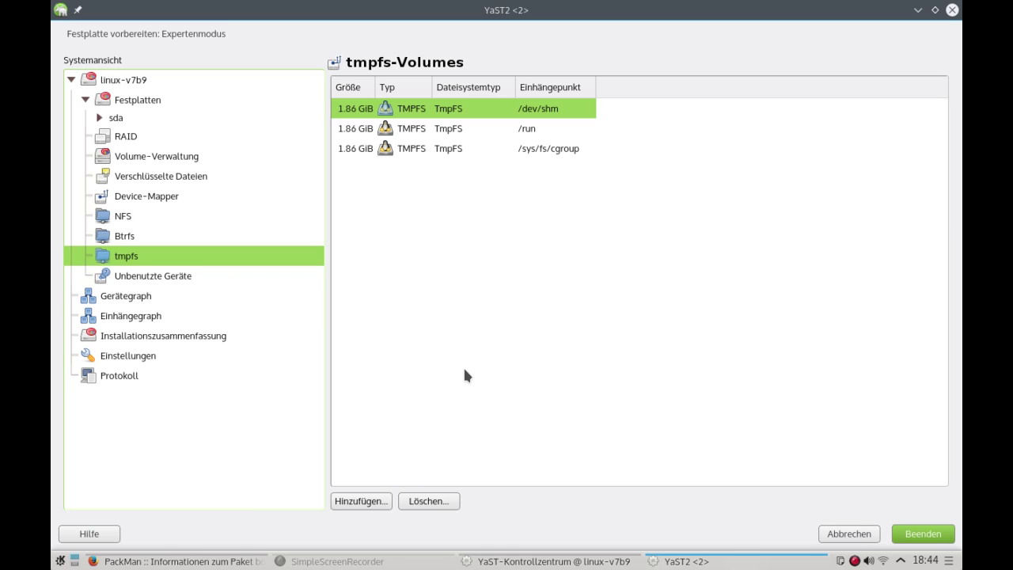
Step: Inspect /dev/sda1 from Unbenutzte Geräte and its edit options without changing them, and view the Gerätegraph
left_click(261, 284)
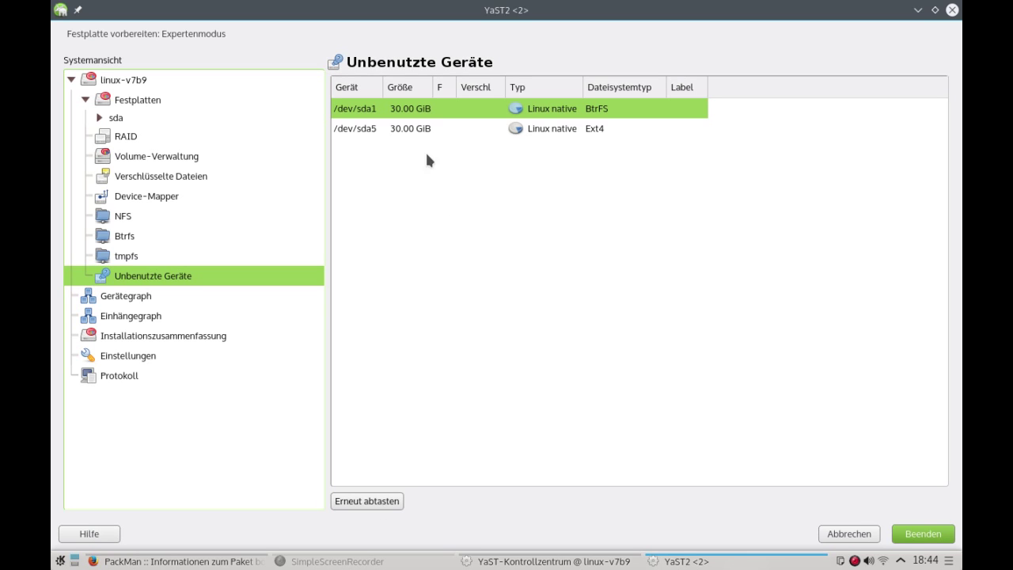
left_click(396, 115)
double_click(396, 115)
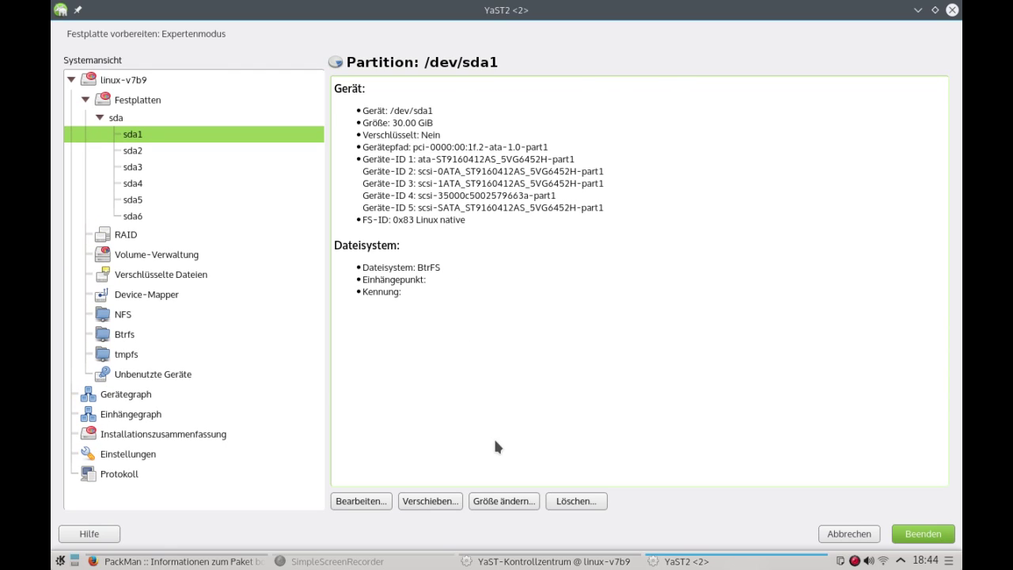
left_click(362, 501)
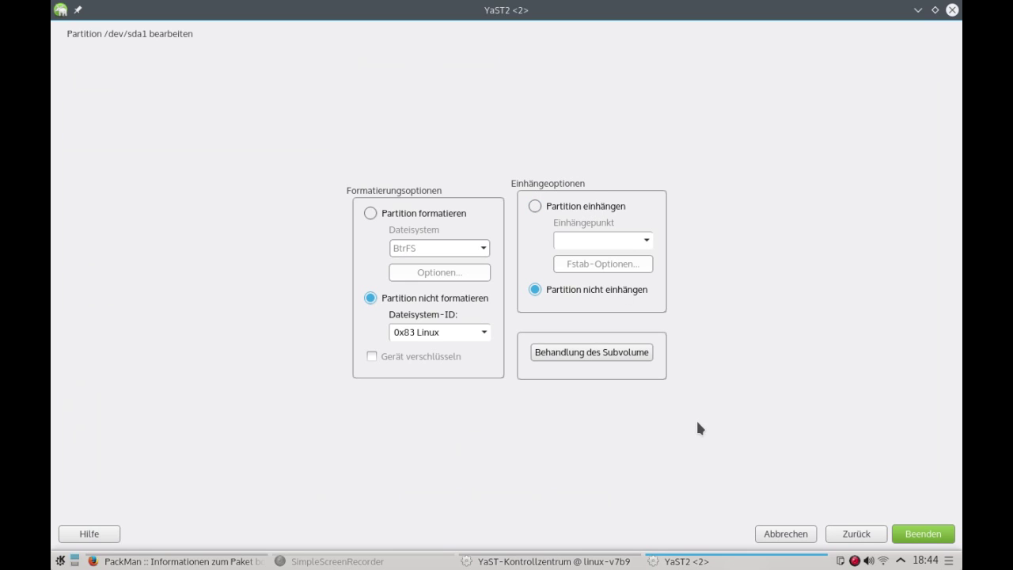
left_click(849, 534)
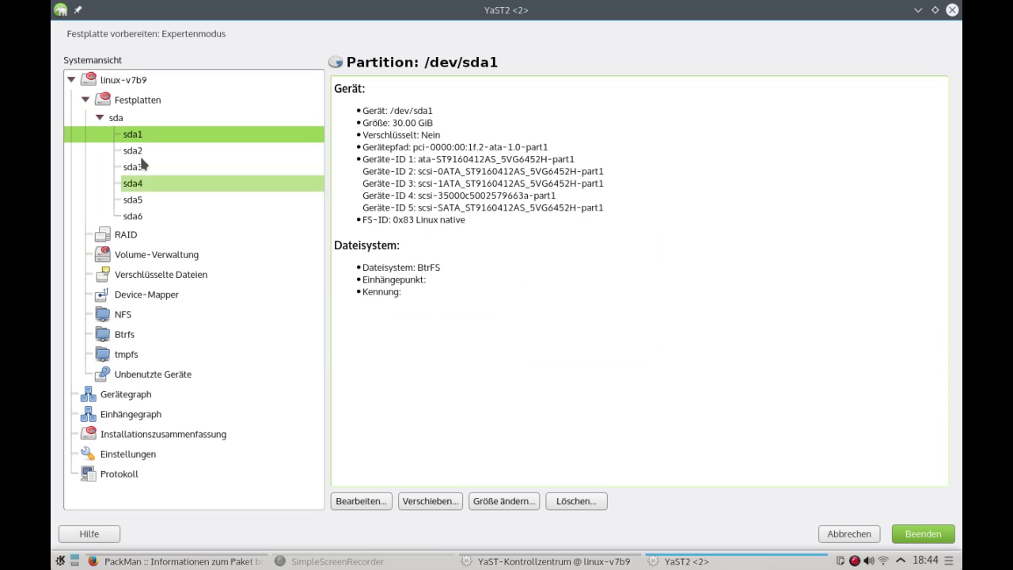
left_click(151, 396)
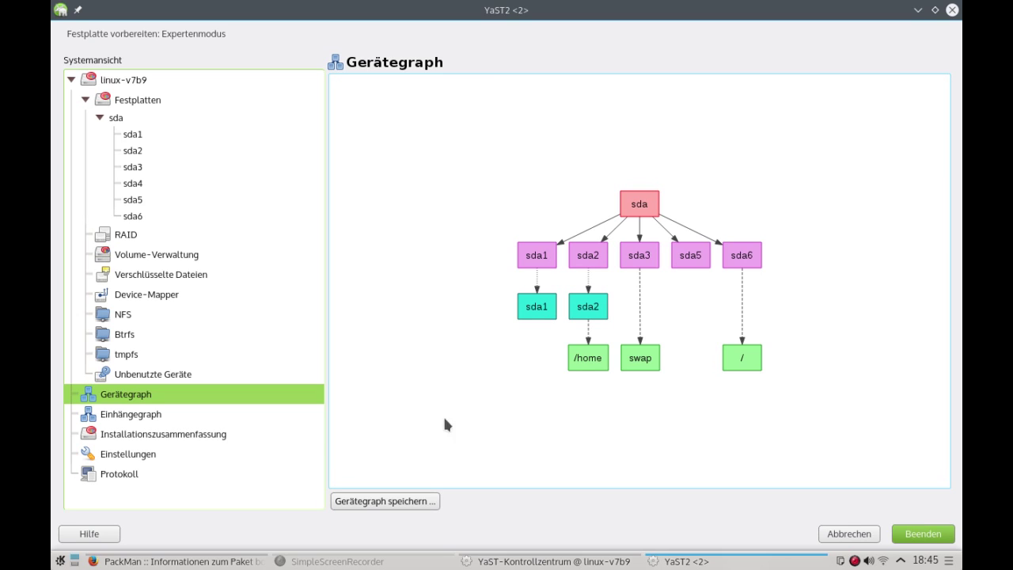
Step: View the Einhängegraph and Installationszusammenfassung, and look through the partitioner's Einstellungen, including the list of visible storage device information
left_click(229, 416)
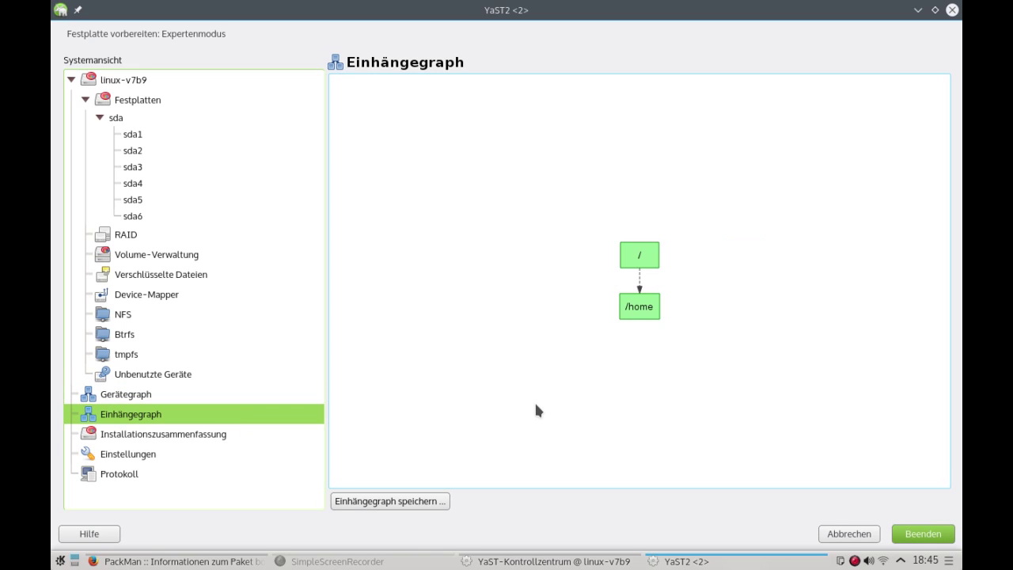
left_click(223, 438)
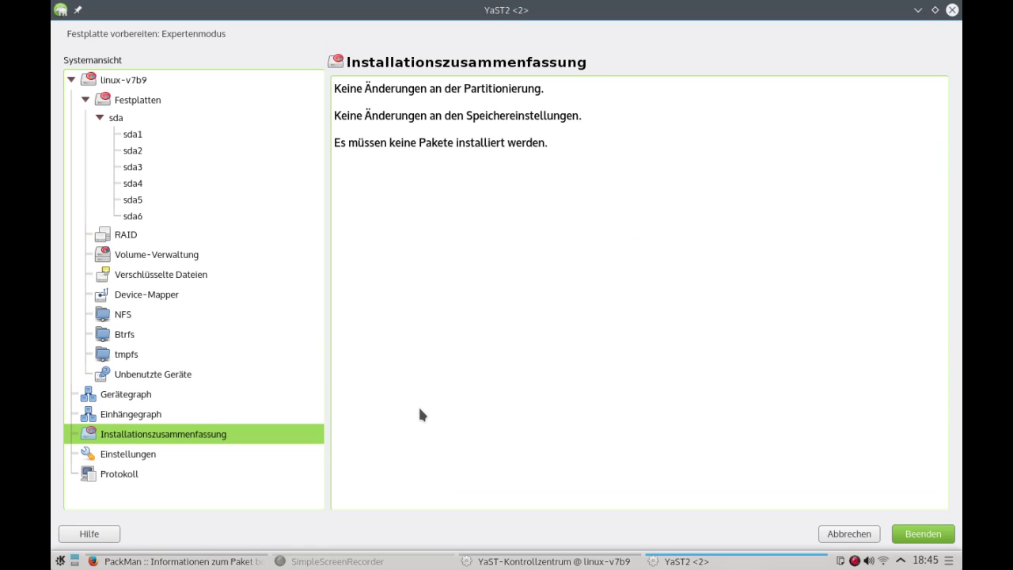
left_click(194, 458)
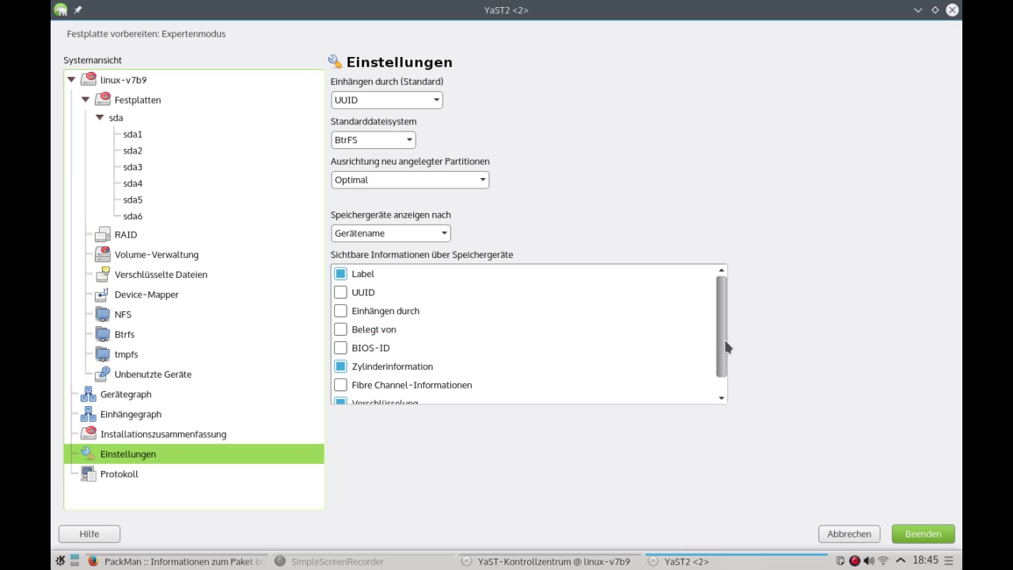
scroll(727, 347, "down", 1)
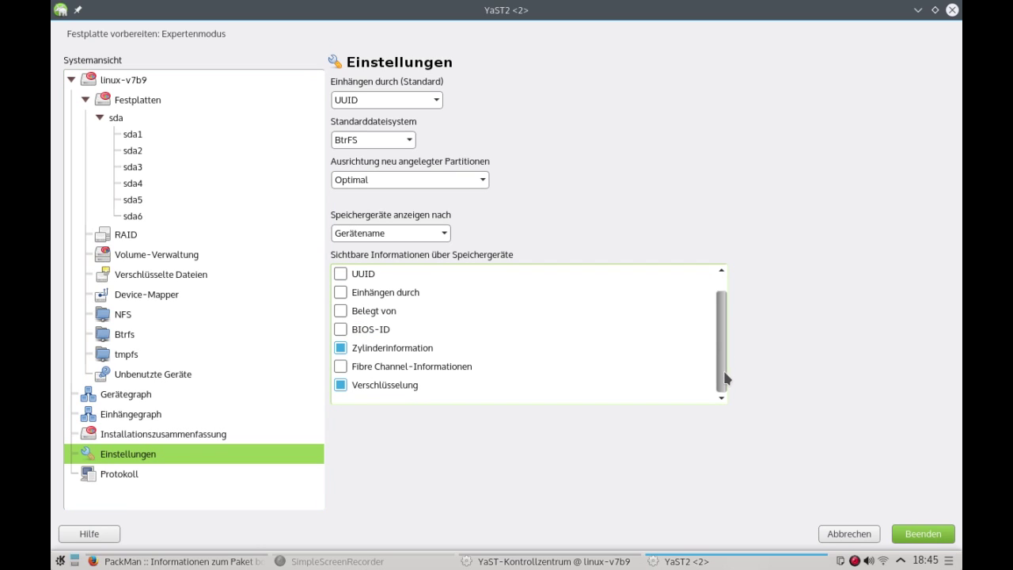
scroll(721, 344, "up", 1)
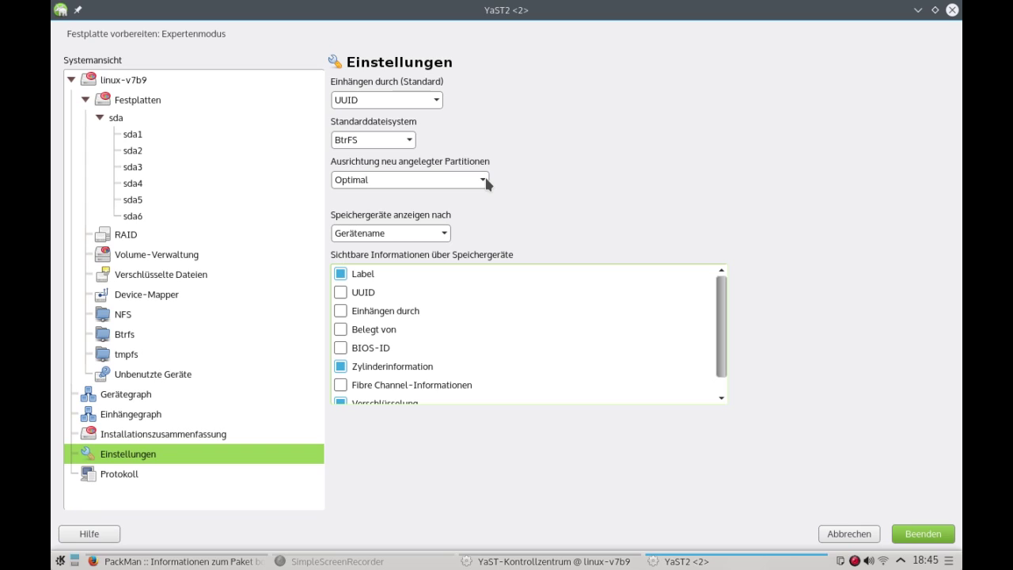
Step: Check the Protokoll section, dismissing the error message, and close the Partitionierer
left_click(193, 479)
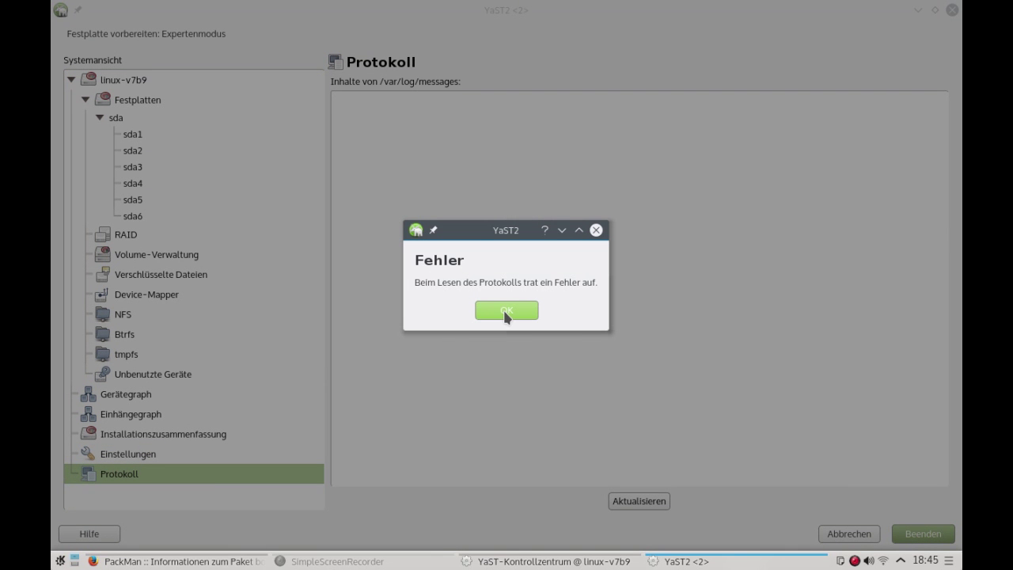
left_click(505, 313)
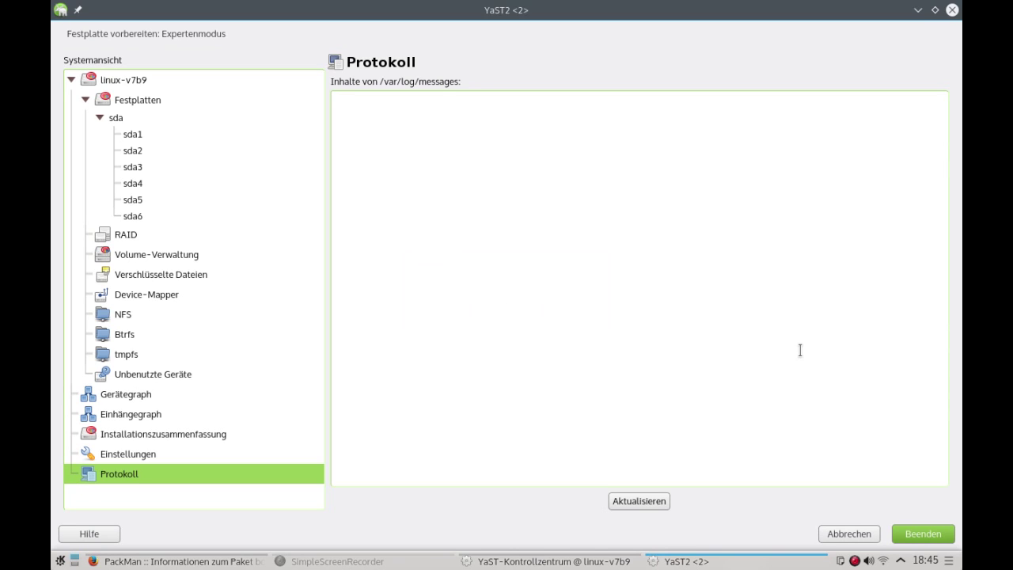
left_click(953, 11)
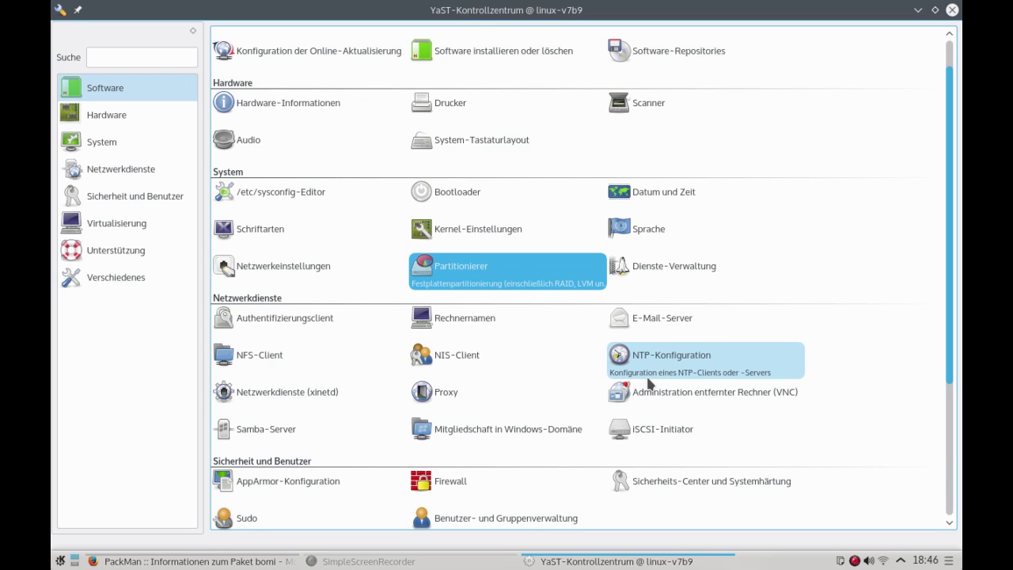
Step: Open Sicherheits-Center und Systemhärtung, look through the Sicherheitsüberblick, and close the module without changing anything
scroll(648, 384, "down", 5)
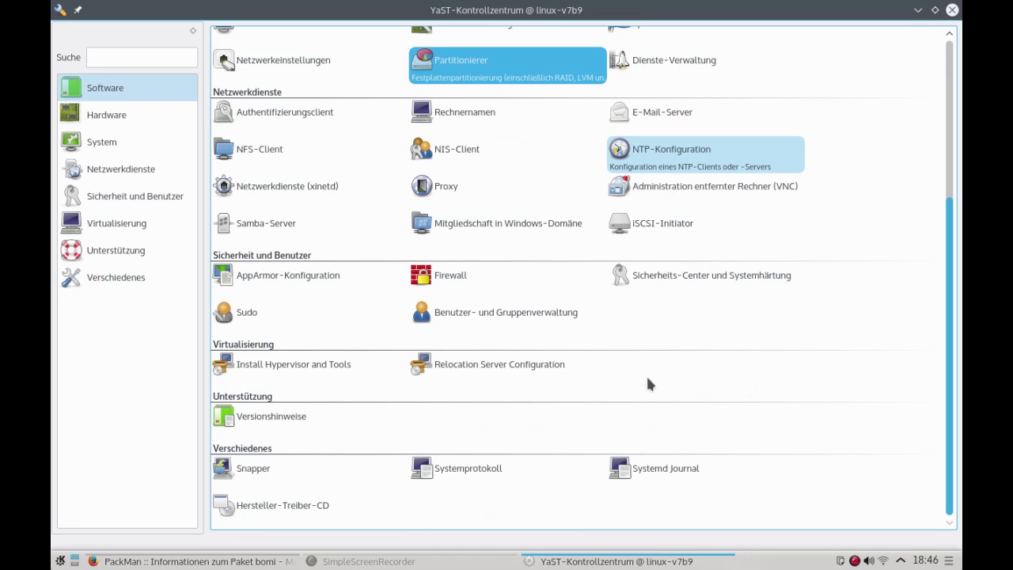
left_click(660, 278)
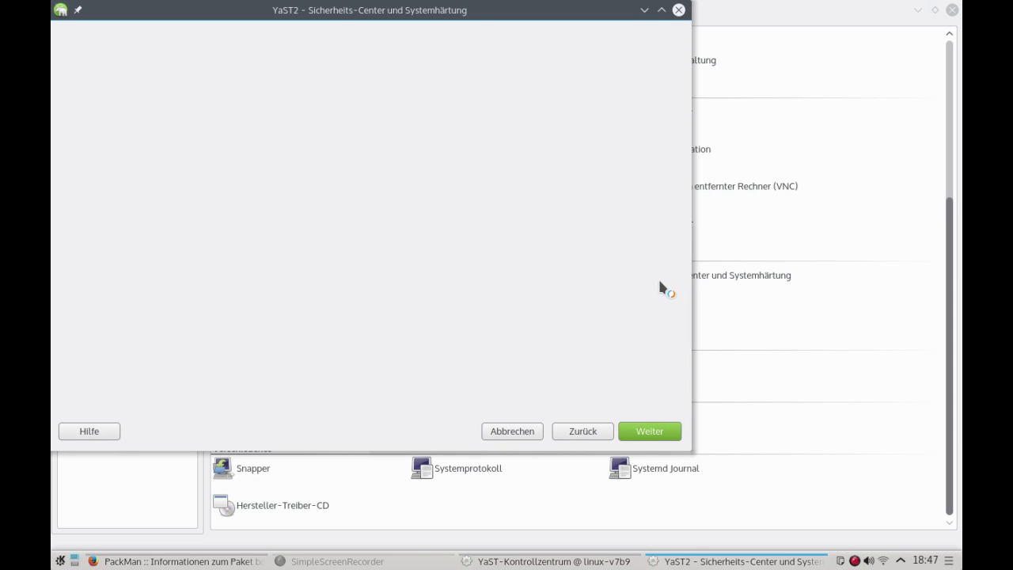
left_click_drag(359, 10, 490, 70)
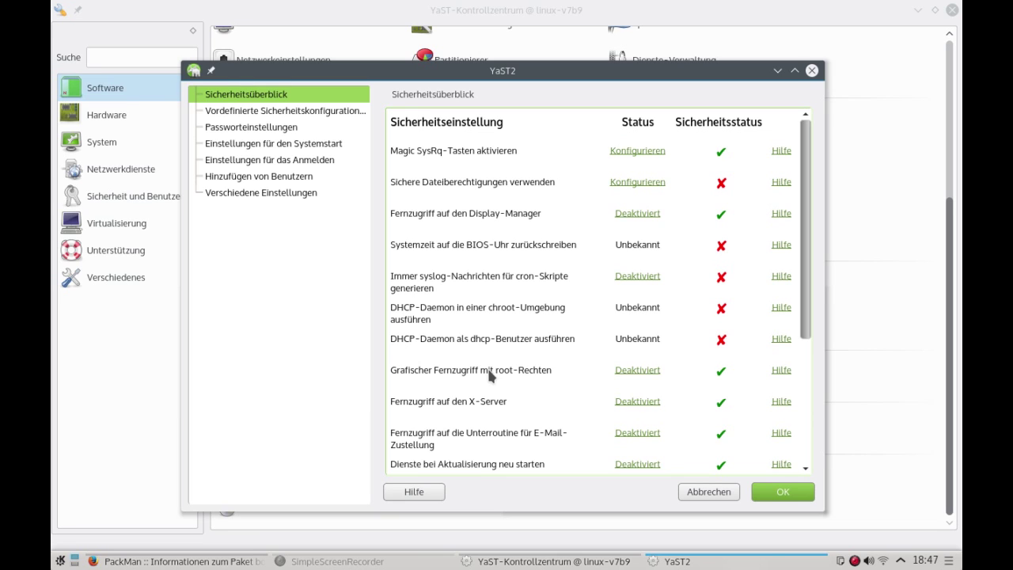
scroll(490, 376, "down", 5)
scroll(489, 376, "up", 5)
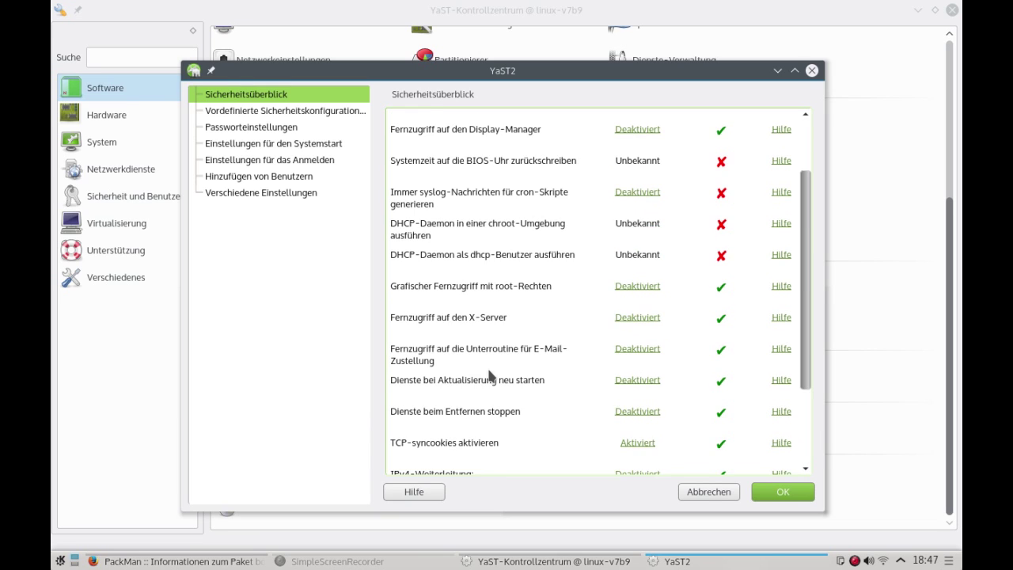
left_click(813, 71)
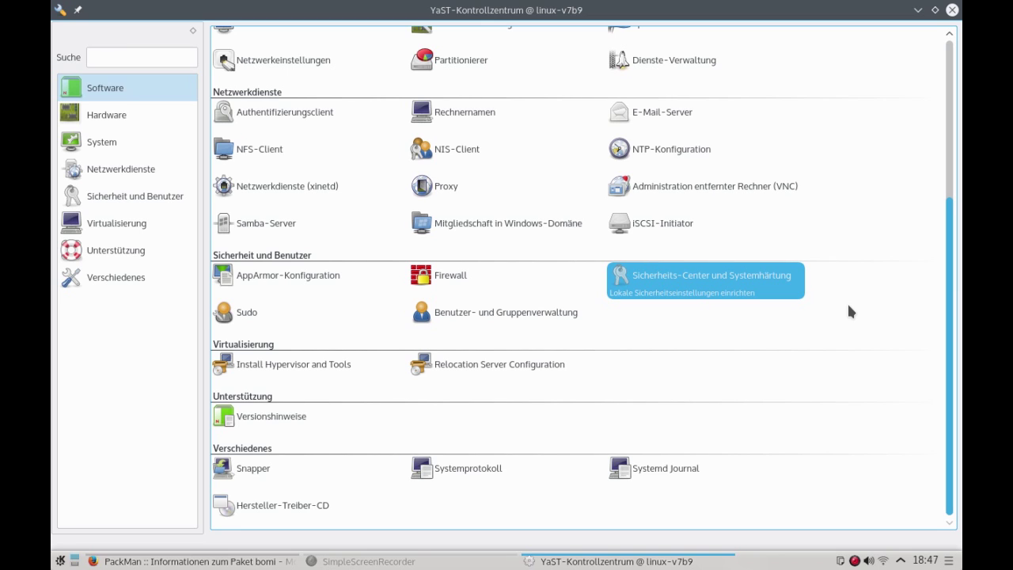
Step: Close the YaST-Kontrollzentrum and the Firefox window showing the PackMan page for bomi
scroll(849, 289, "up", 5)
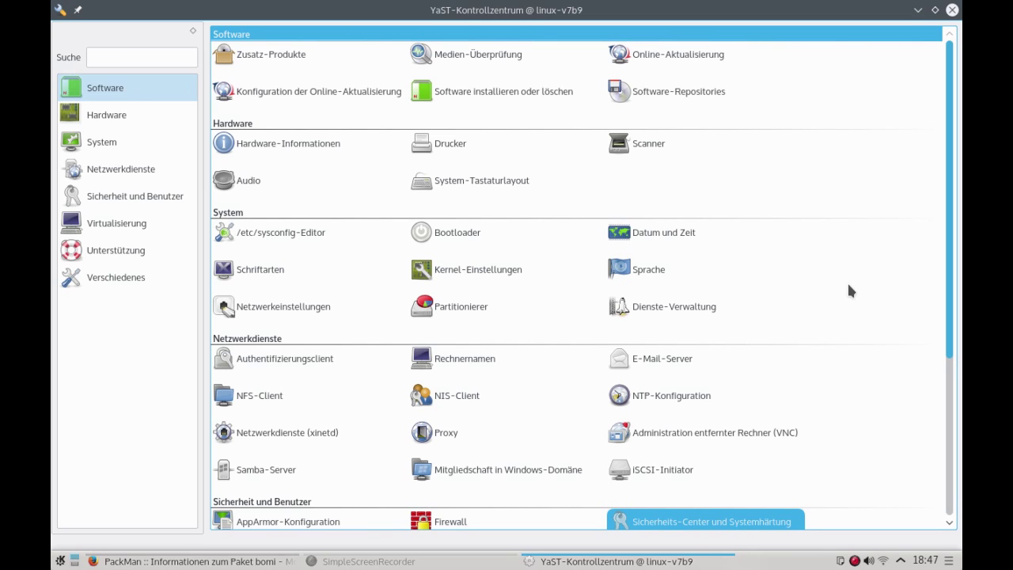
left_click(953, 11)
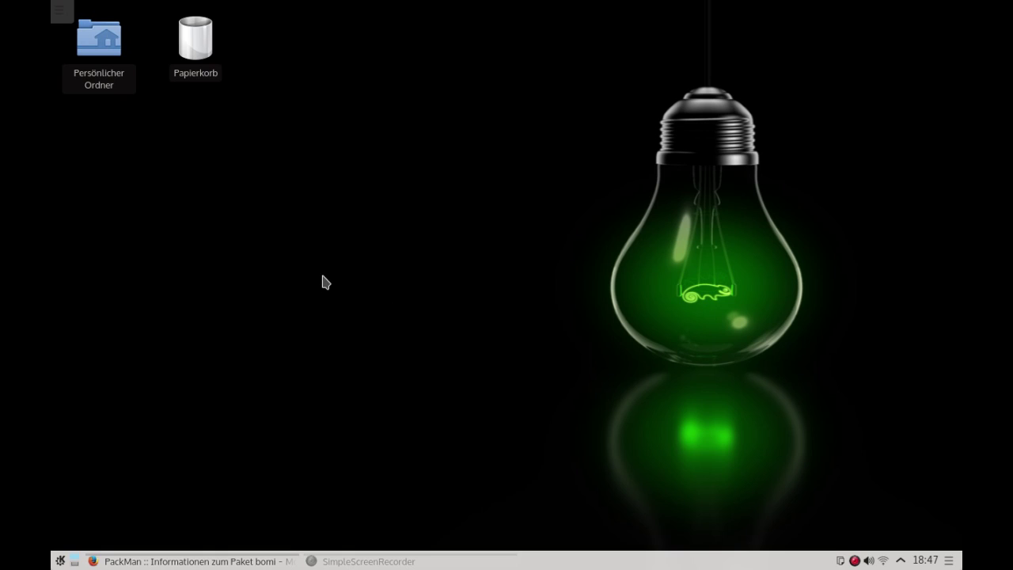
mouse_move(51, 1)
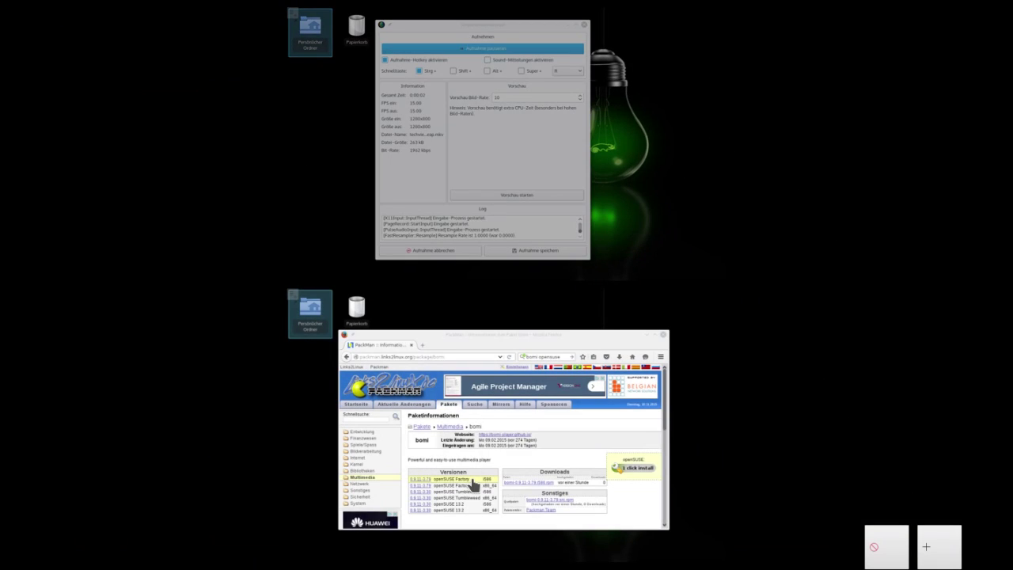
left_click(473, 483)
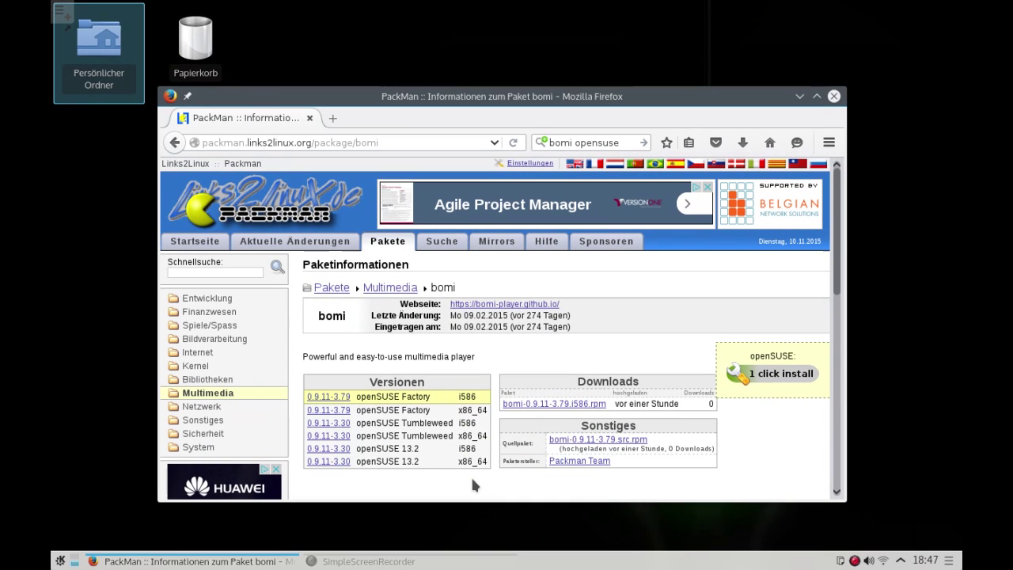
left_click(833, 96)
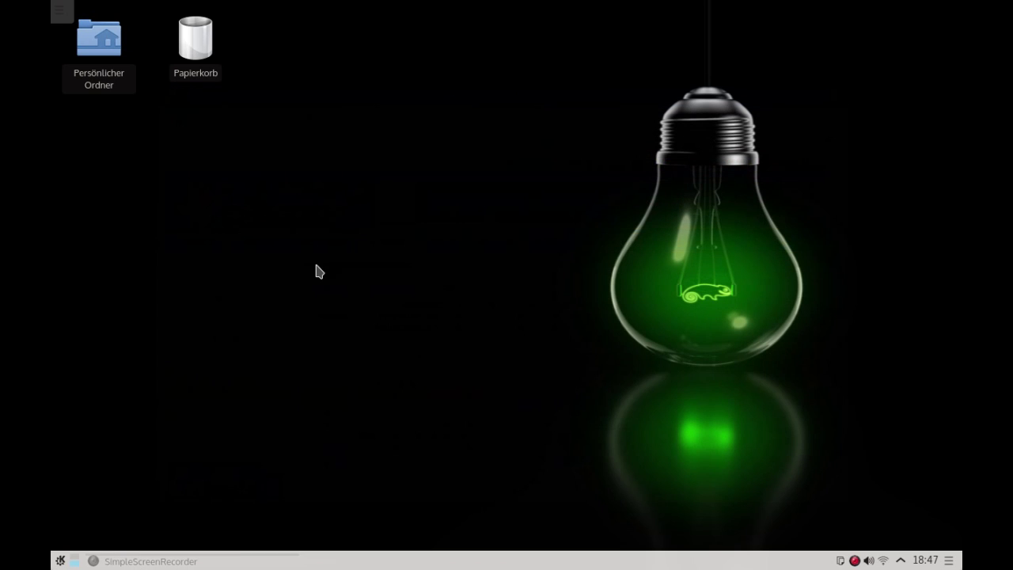
Step: Switch to the SimpleScreenRecorder window on the other virtual desktop
mouse_move(51, 2)
left_click(406, 144)
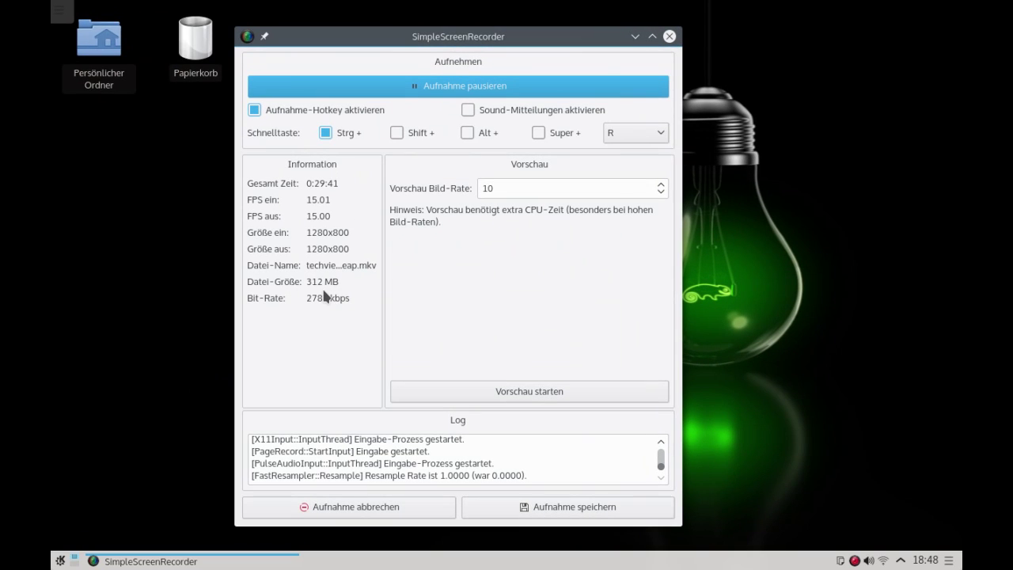